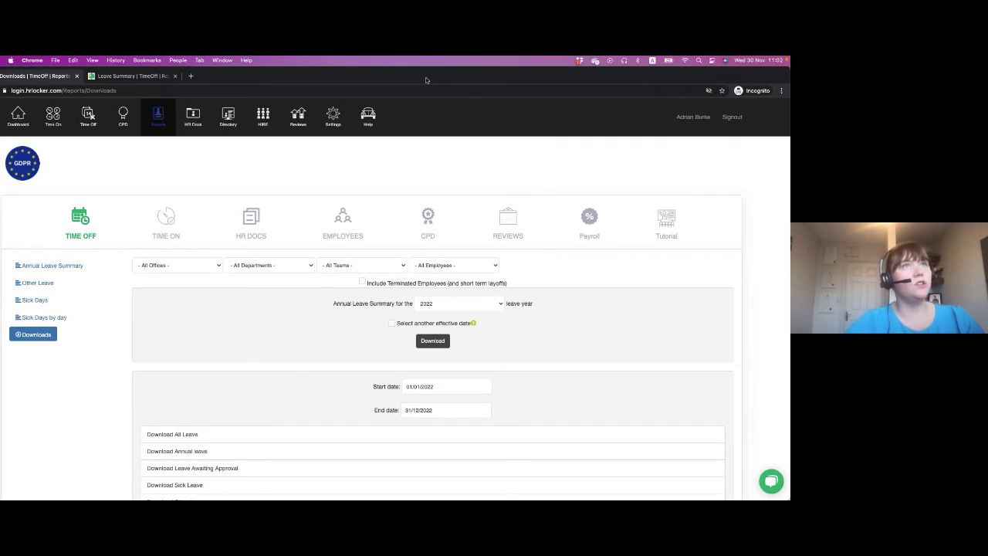
- Fit the browser window, return to the HR Locker dashboard, then head to Reports
{"action": "double_click", "coordinate": [785, 68]}
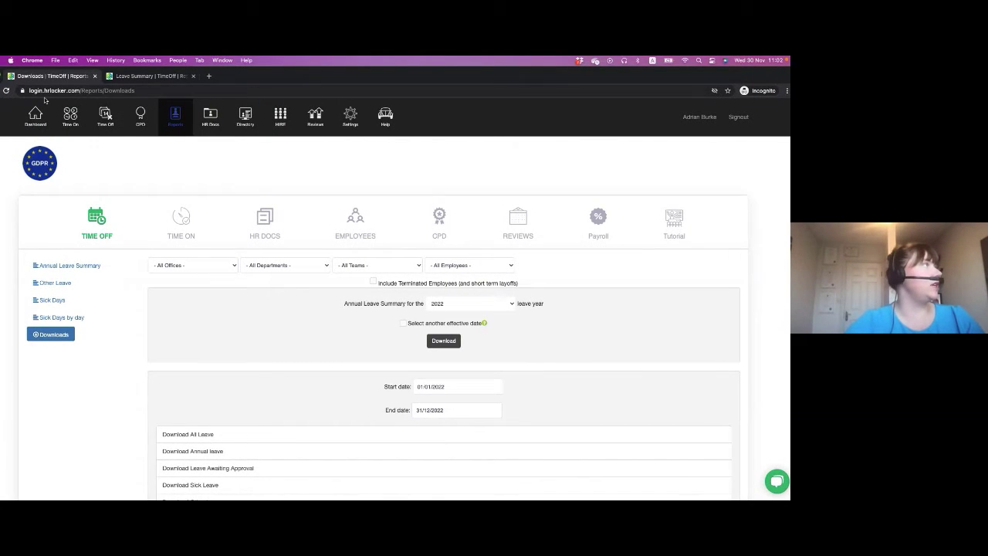
{"action": "left_click", "coordinate": [35, 115]}
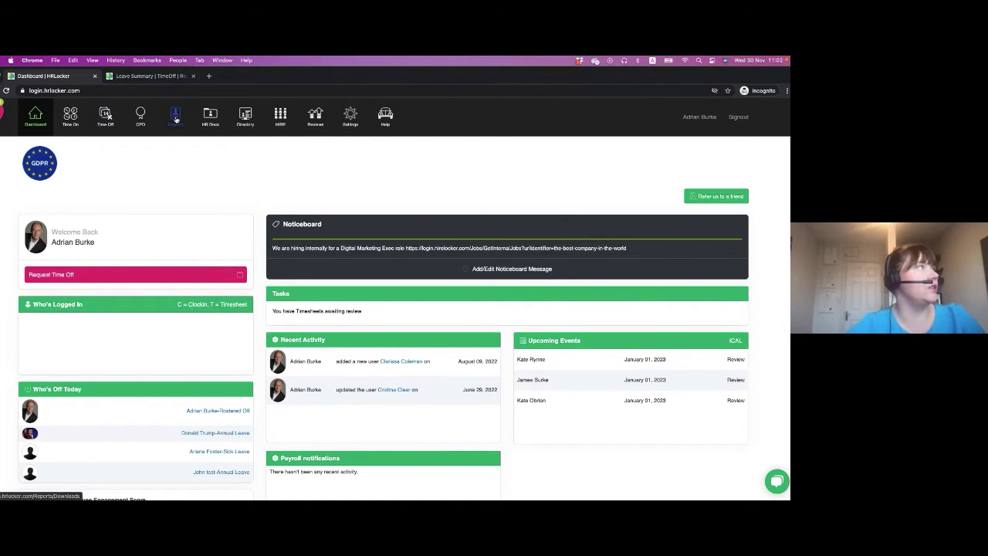
{"action": "left_click", "coordinate": [176, 119]}
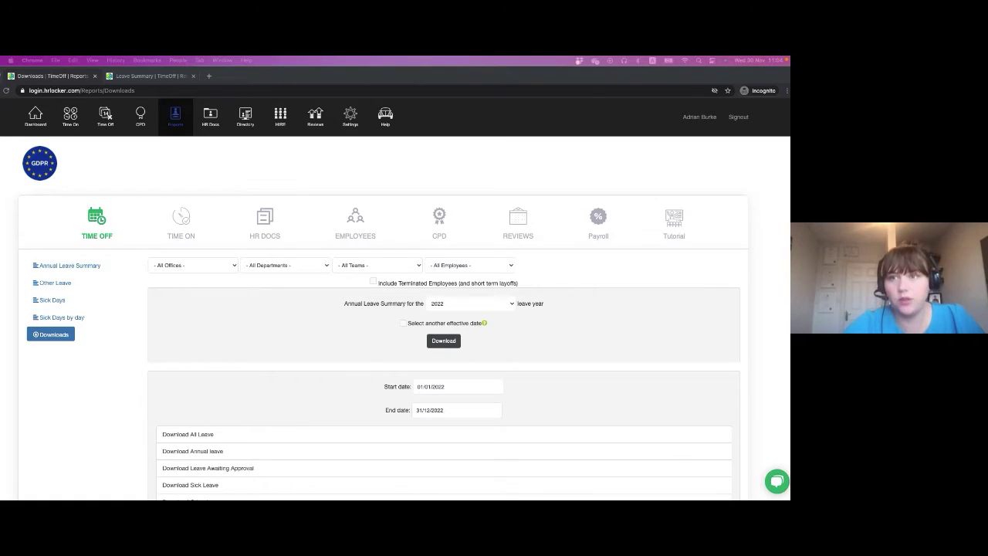
- Move the downloaded 2022 annual leave summary spreadsheet window into view
{"action": "left_click_drag", "start_coordinate": [780, 95], "coordinate": [573, 83]}
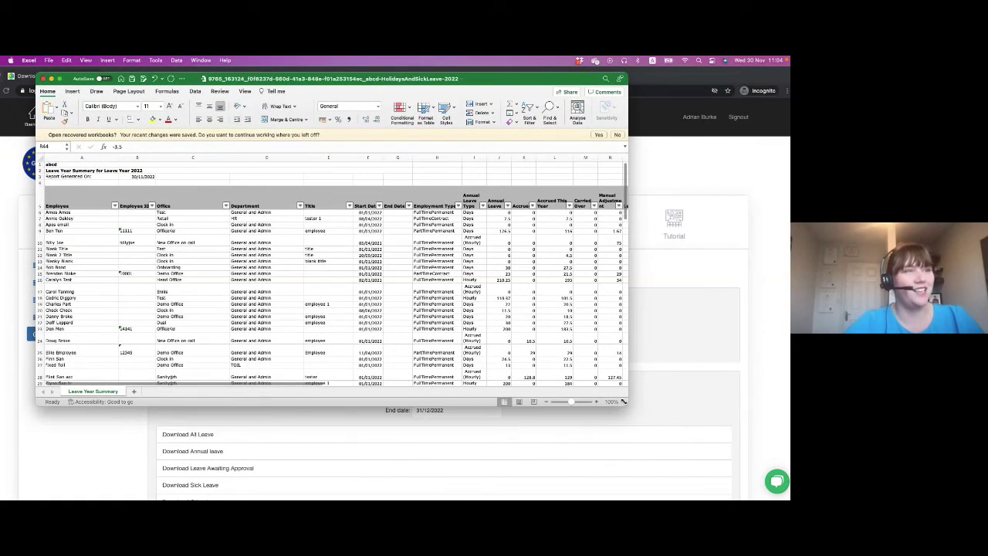
- Enlarge the Leave Year Summary window and scroll right to the later columns
{"action": "left_click_drag", "start_coordinate": [749, 481], "coordinate": [758, 491]}
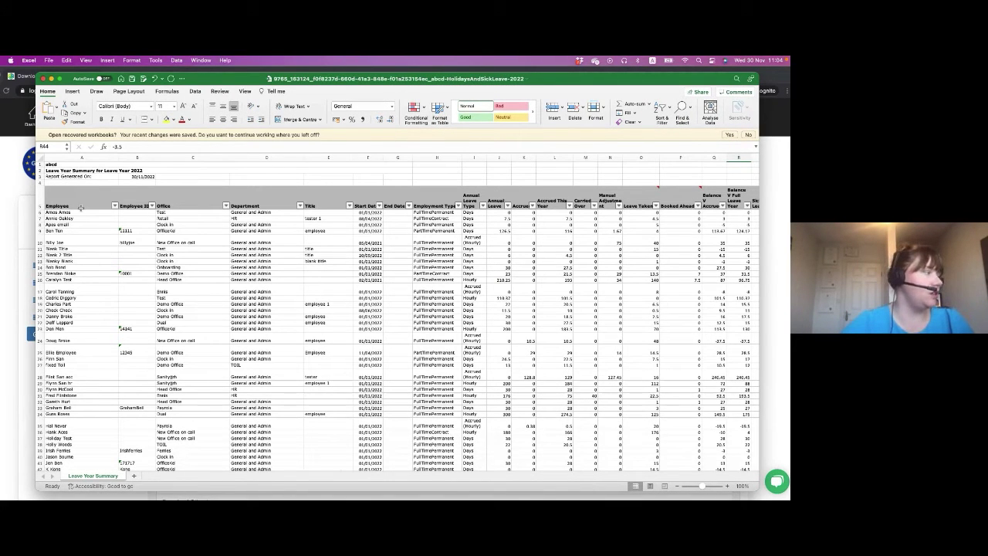
{"action": "left_click_drag", "start_coordinate": [35, 491], "coordinate": [11, 500]}
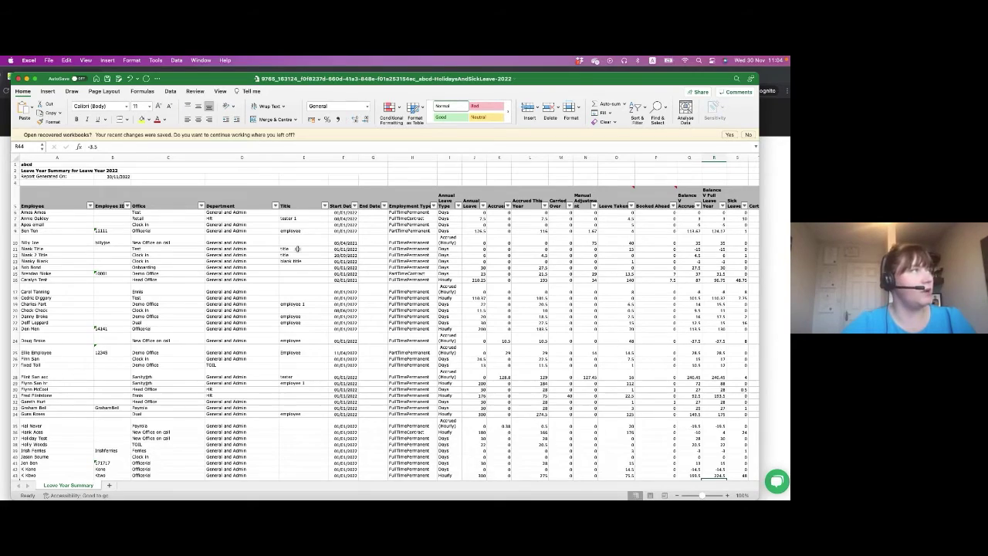
{"action": "scroll", "coordinate": [253, 264], "scroll_direction": "right", "scroll_amount": 3}
{"action": "scroll", "coordinate": [254, 264], "scroll_direction": "right", "scroll_amount": 5}
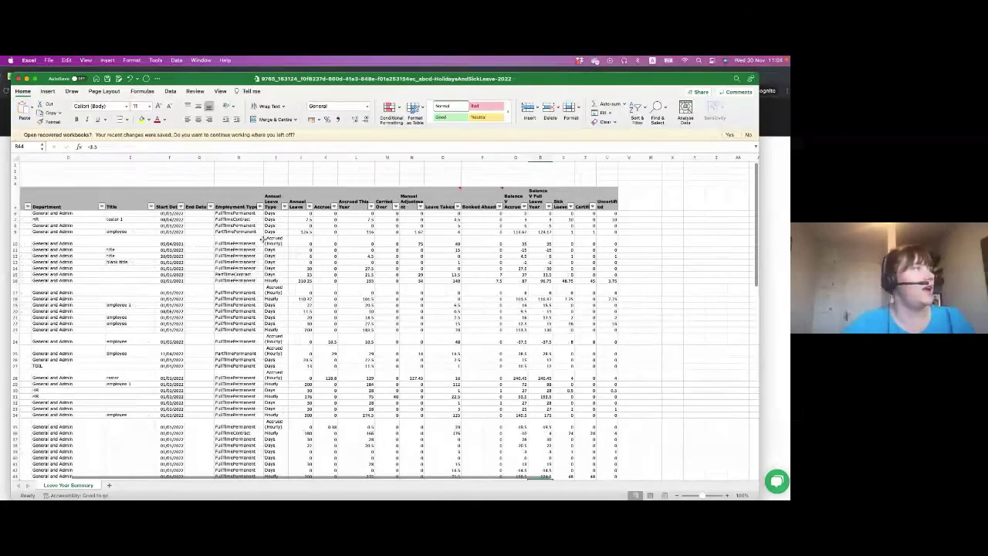
- Inspect the Days and Accrued (Hourly) leave types and the full-year balance column
{"action": "left_click", "coordinate": [271, 215]}
{"action": "left_click", "coordinate": [274, 241]}
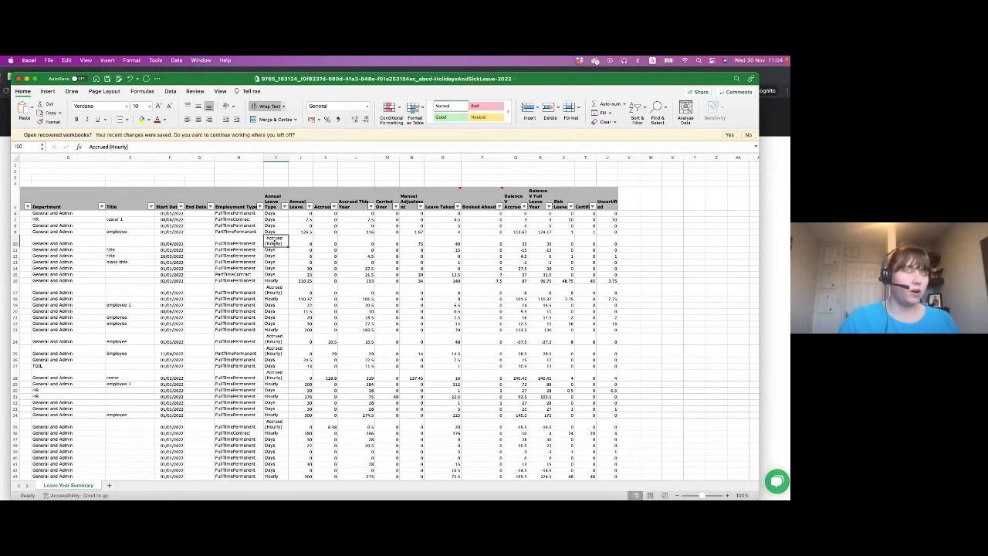
{"action": "left_click", "coordinate": [280, 225]}
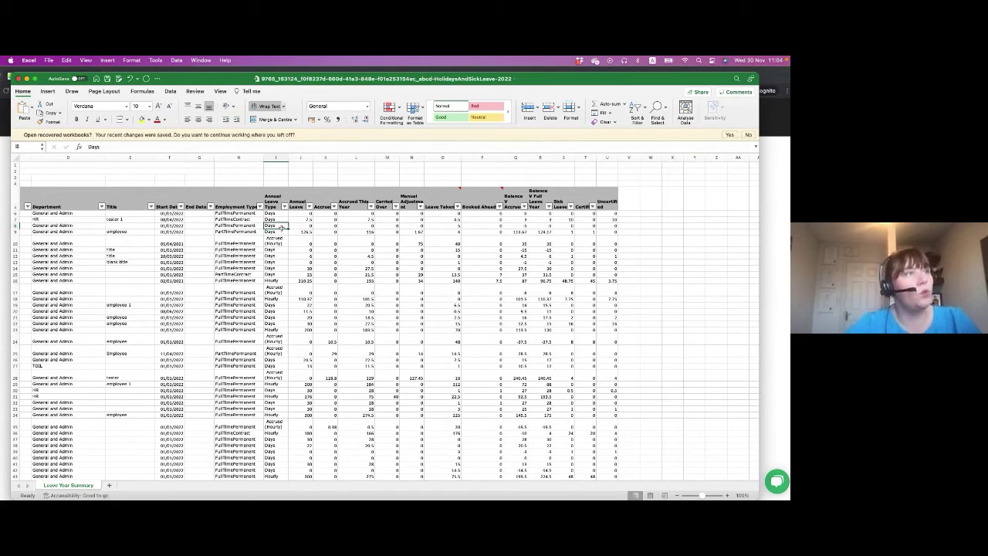
{"action": "left_click", "coordinate": [538, 159]}
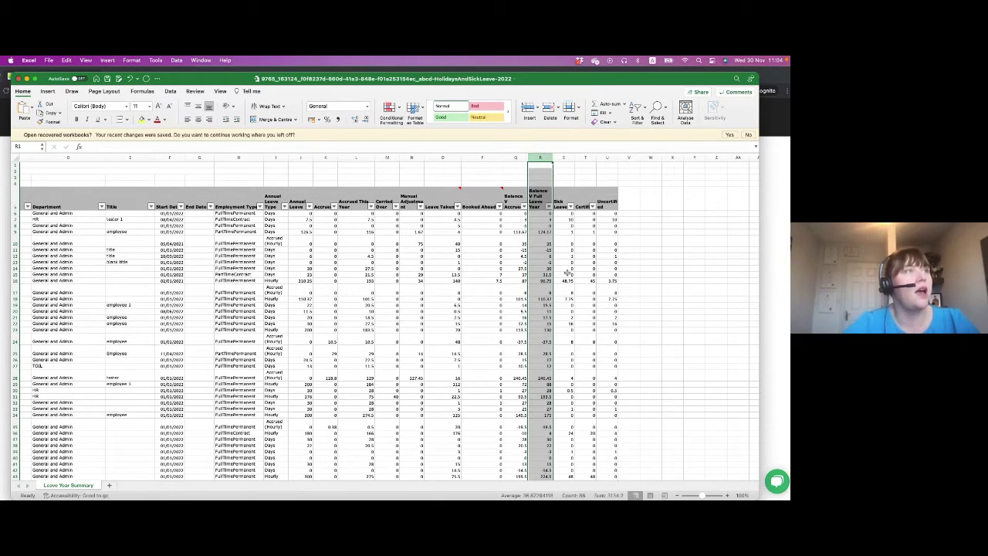
{"action": "left_click", "coordinate": [585, 256]}
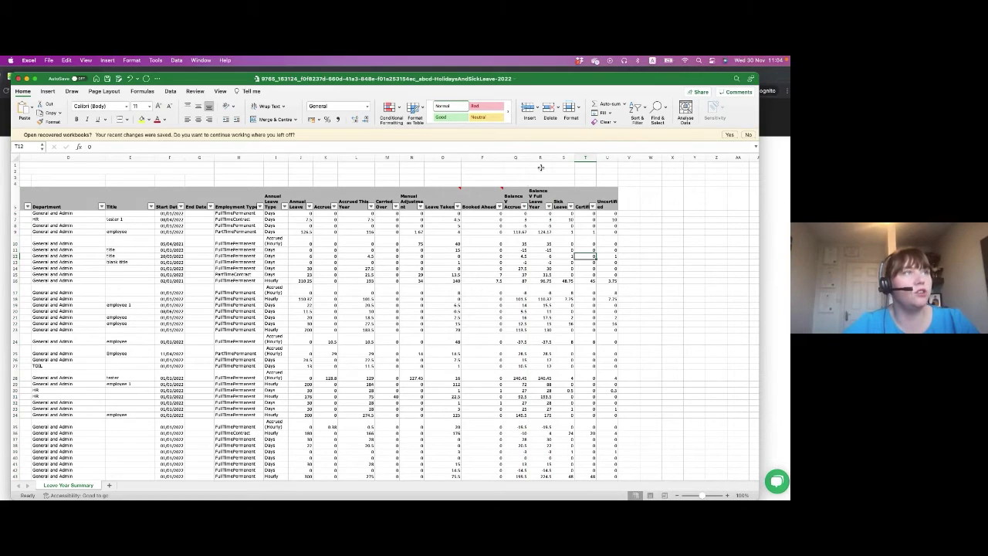
{"action": "left_click", "coordinate": [540, 157]}
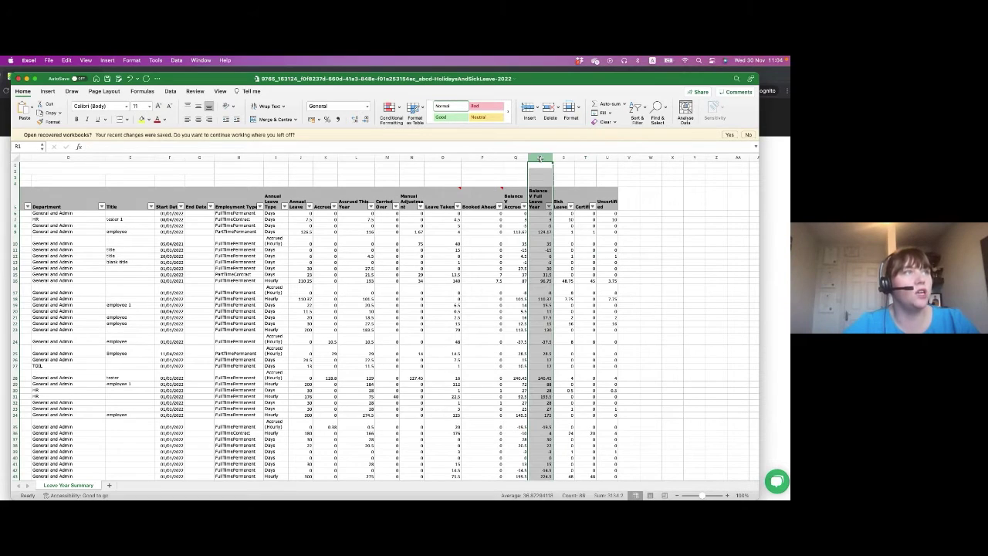
{"action": "left_click", "coordinate": [542, 231]}
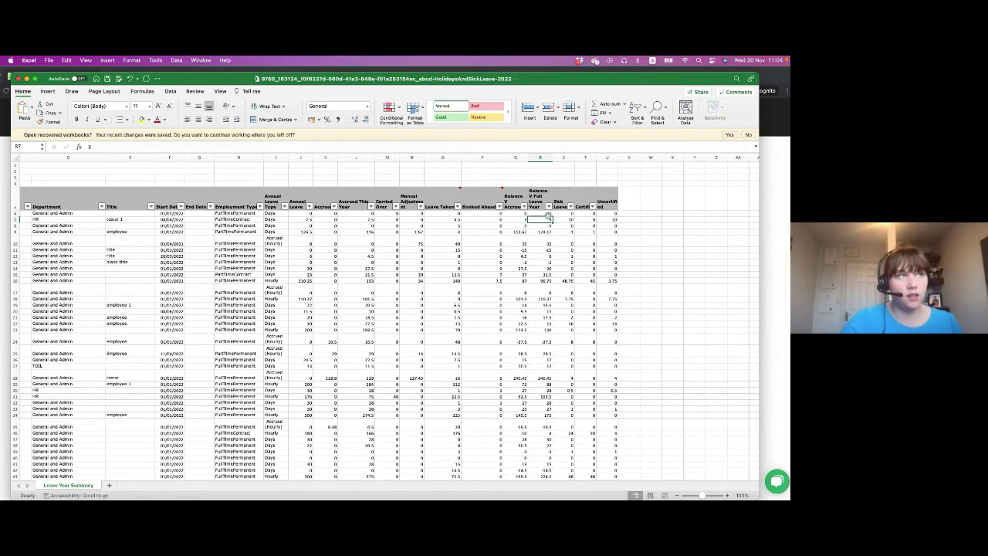
{"action": "left_click", "coordinate": [542, 214]}
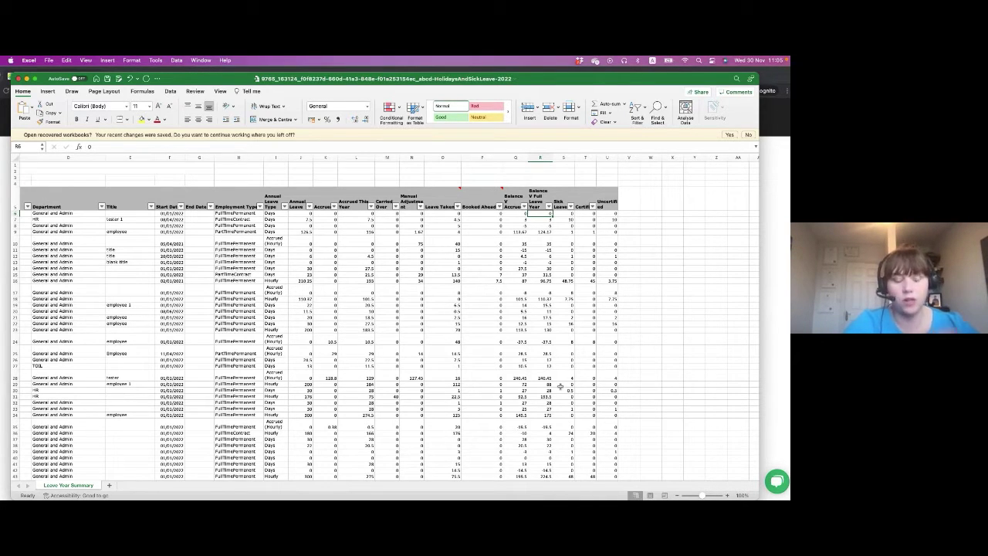
{"action": "left_click", "coordinate": [546, 267]}
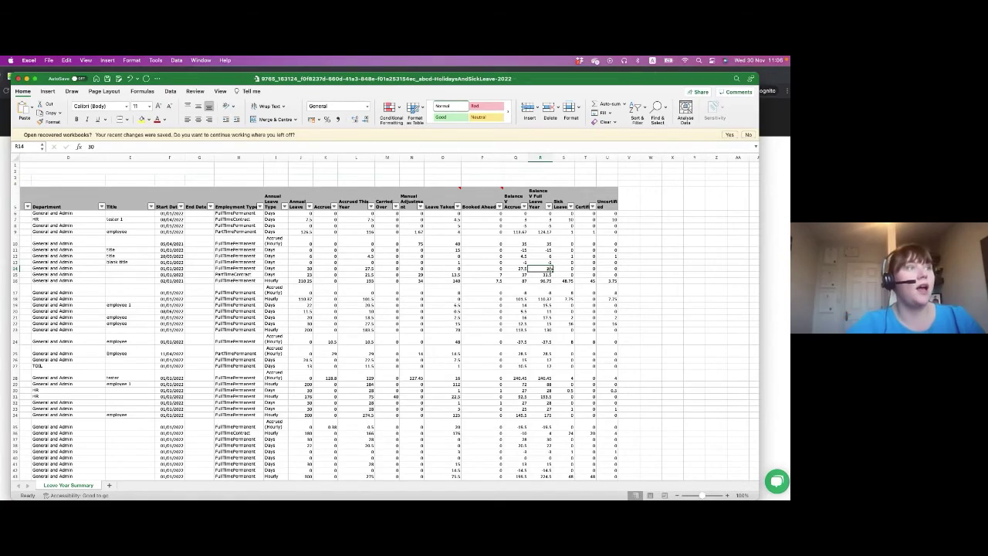
- Check the sick leave values in S7 and U7, then minimise the leave summary workbook
{"action": "scroll", "coordinate": [550, 269], "scroll_direction": "down", "scroll_amount": 1}
{"action": "scroll", "coordinate": [549, 268], "scroll_direction": "down", "scroll_amount": 2}
{"action": "scroll", "coordinate": [547, 387], "scroll_direction": "up", "scroll_amount": 5}
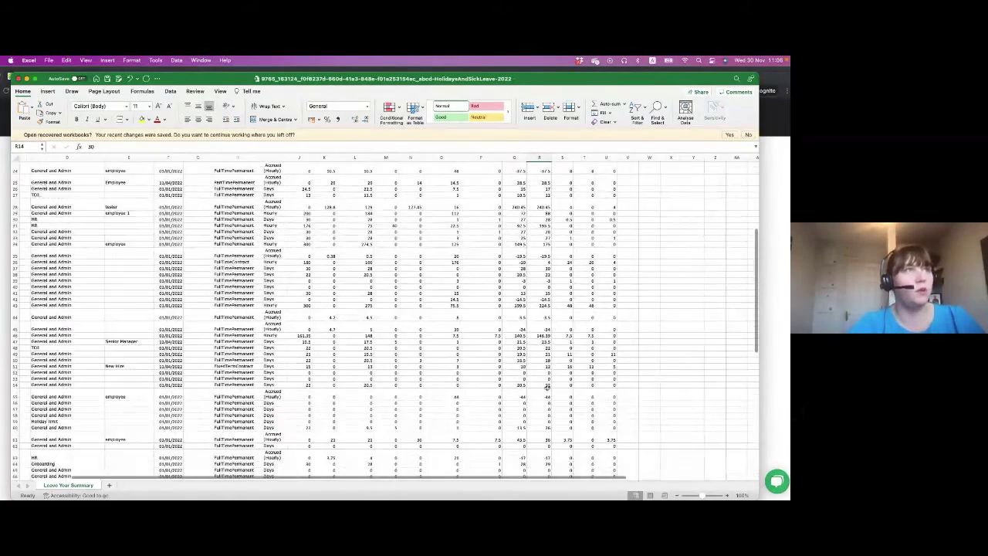
{"action": "left_click", "coordinate": [573, 220]}
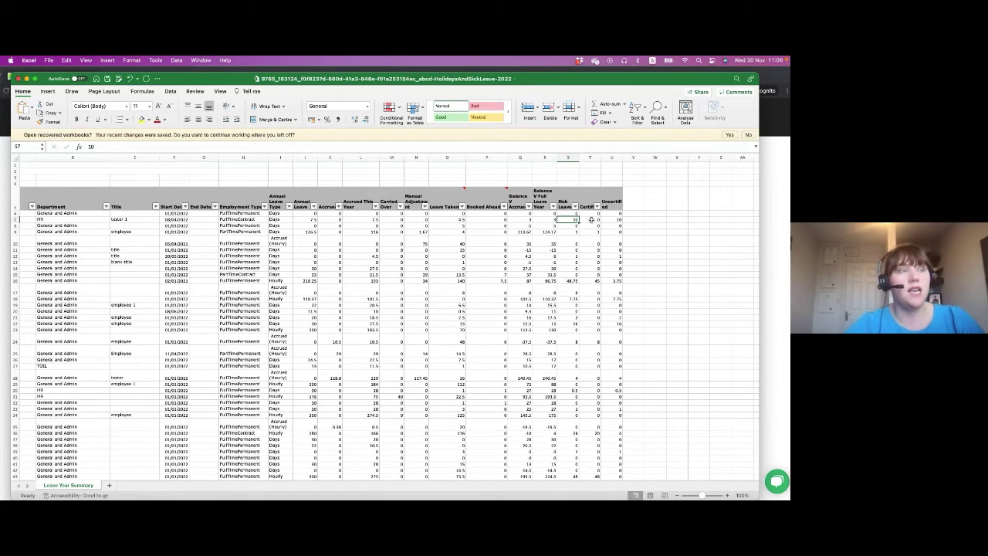
{"action": "left_click", "coordinate": [615, 220]}
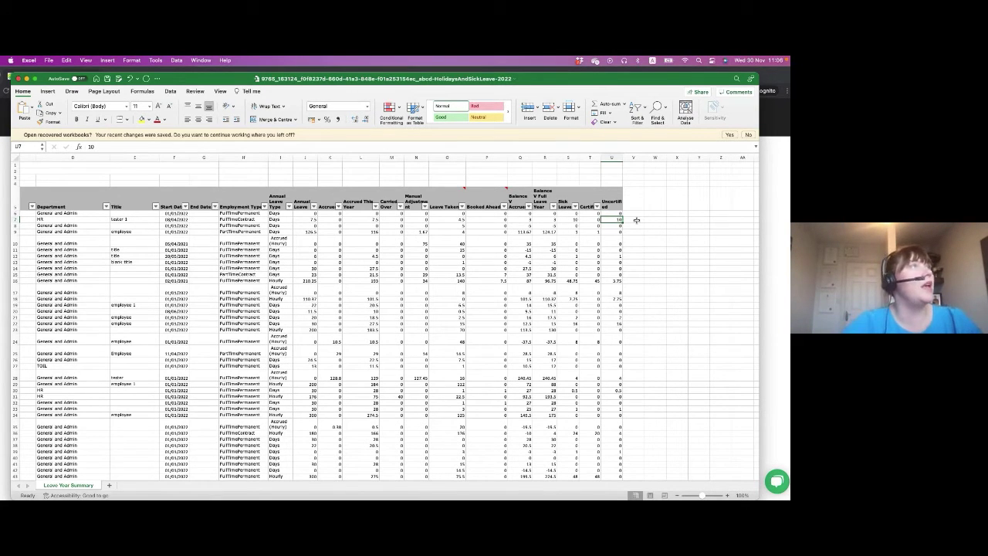
{"action": "left_click_drag", "start_coordinate": [565, 81], "coordinate": [591, 80]}
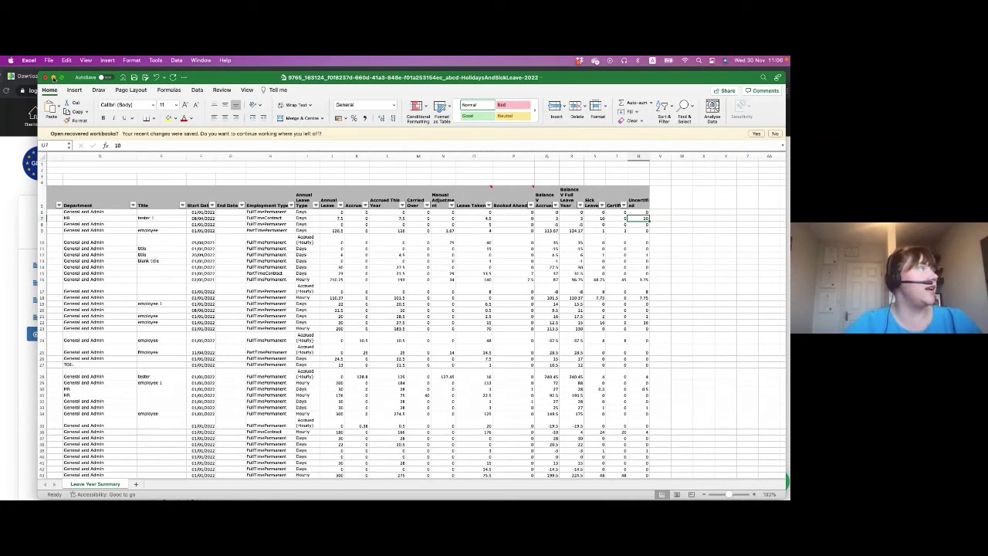
{"action": "left_click", "coordinate": [52, 77]}
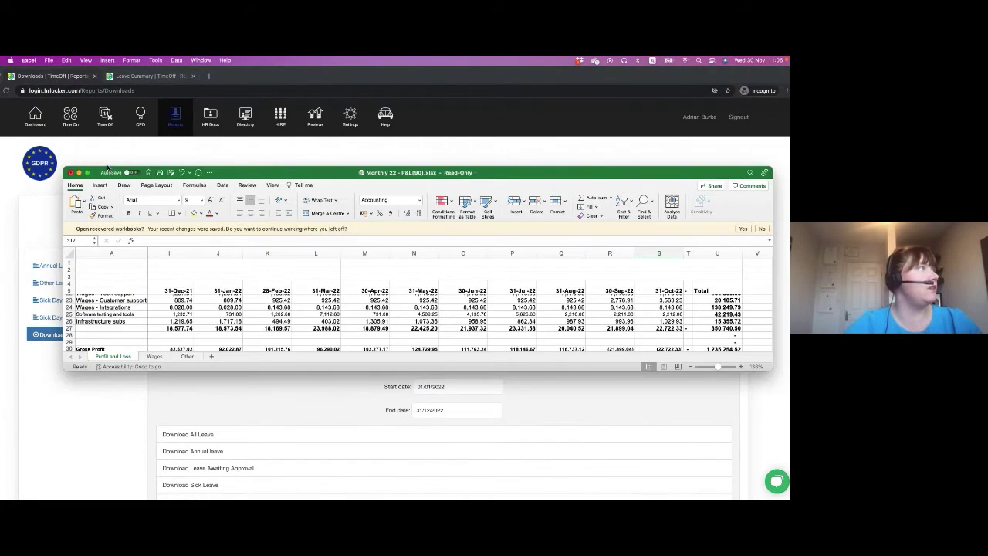
{"action": "left_click", "coordinate": [80, 146]}
- Go through Time On to My Time Off and scroll down to Manual Adjustments
{"action": "left_click", "coordinate": [71, 123]}
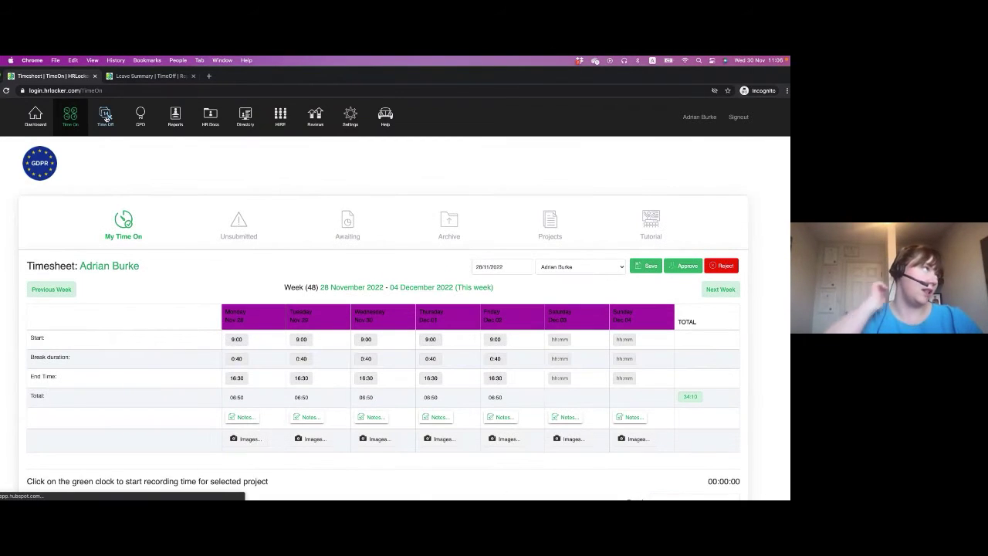
{"action": "left_click", "coordinate": [106, 116]}
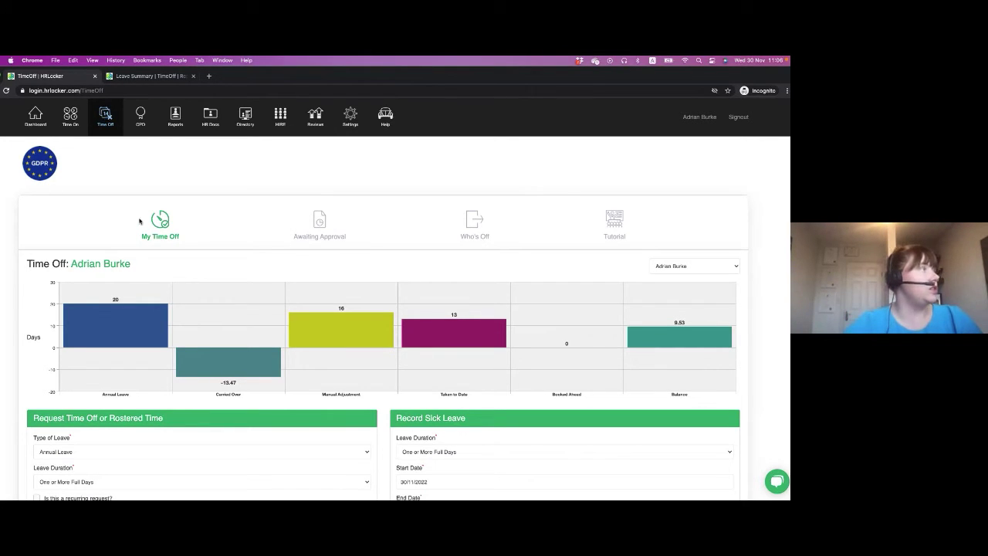
{"action": "scroll", "coordinate": [229, 348], "scroll_direction": "down", "scroll_amount": 3}
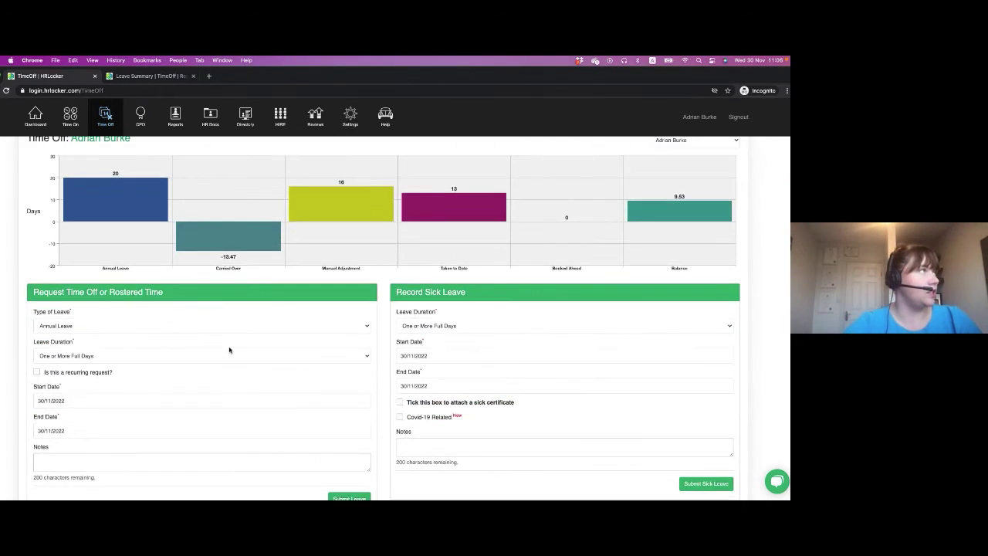
{"action": "scroll", "coordinate": [229, 348], "scroll_direction": "up", "scroll_amount": 1}
{"action": "scroll", "coordinate": [225, 348], "scroll_direction": "down", "scroll_amount": 10}
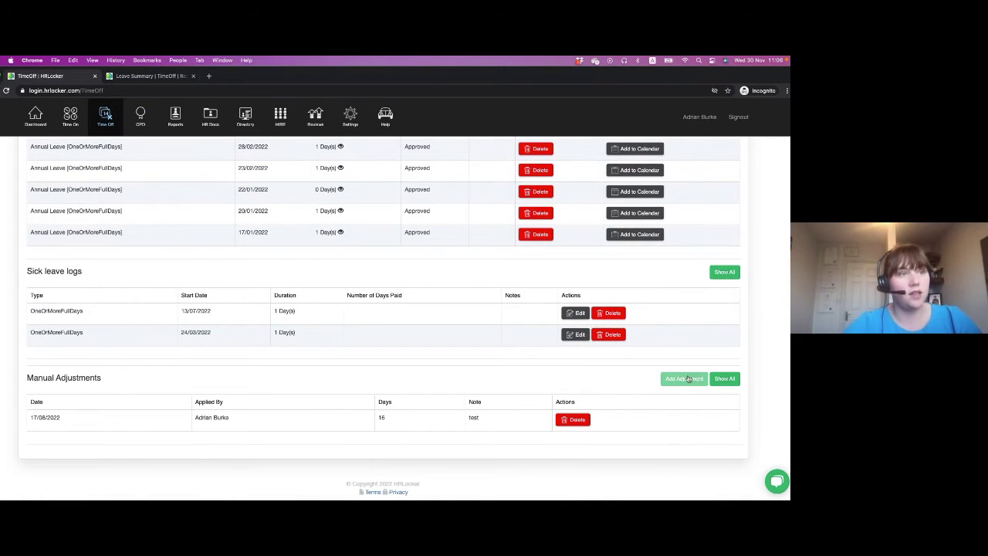
- Start a manual leave adjustment of 5 days dated 1 January 2023
{"action": "left_click", "coordinate": [672, 379]}
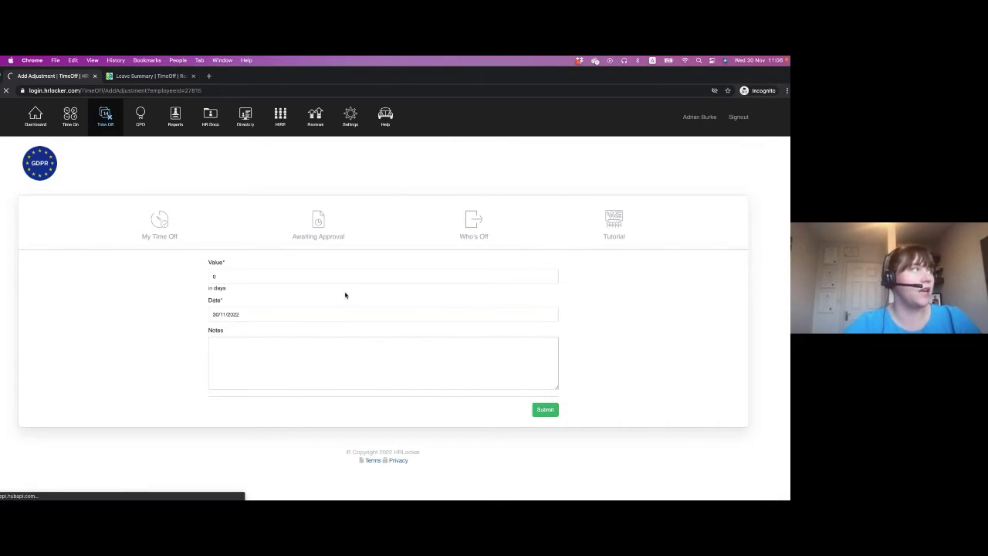
{"action": "left_click", "coordinate": [232, 279]}
{"action": "key", "text": "BackSpace"}
{"action": "type", "text": "5"}
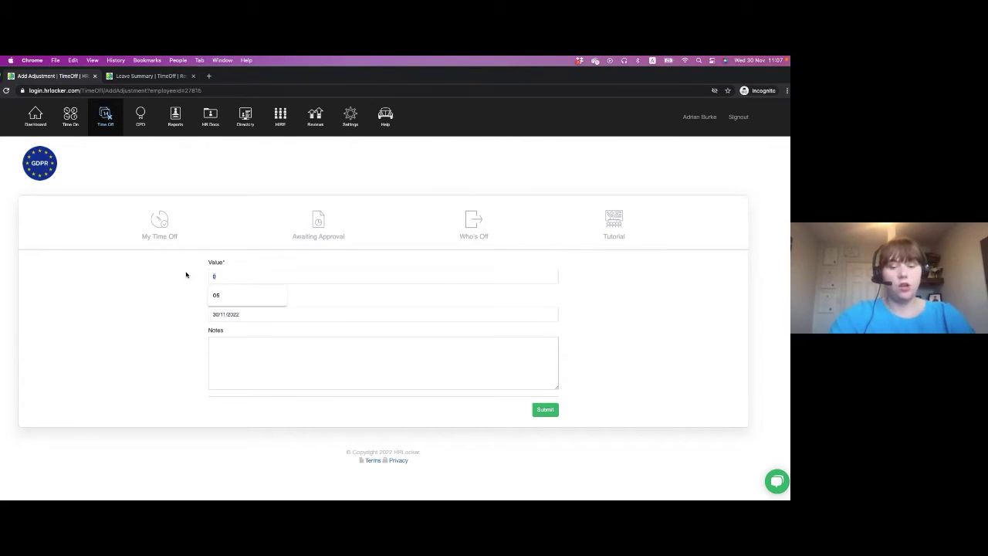
{"action": "left_click", "coordinate": [225, 308]}
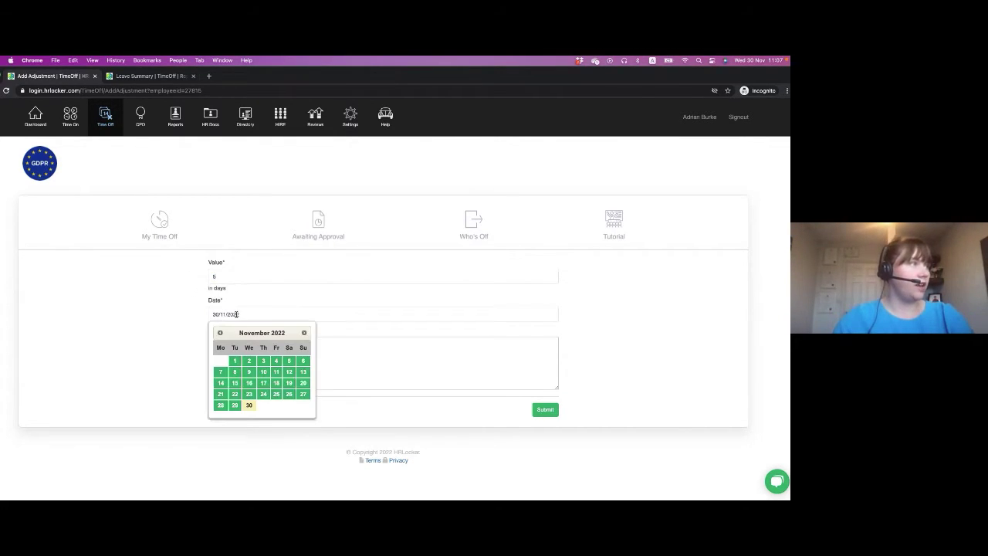
{"action": "left_click", "coordinate": [304, 332]}
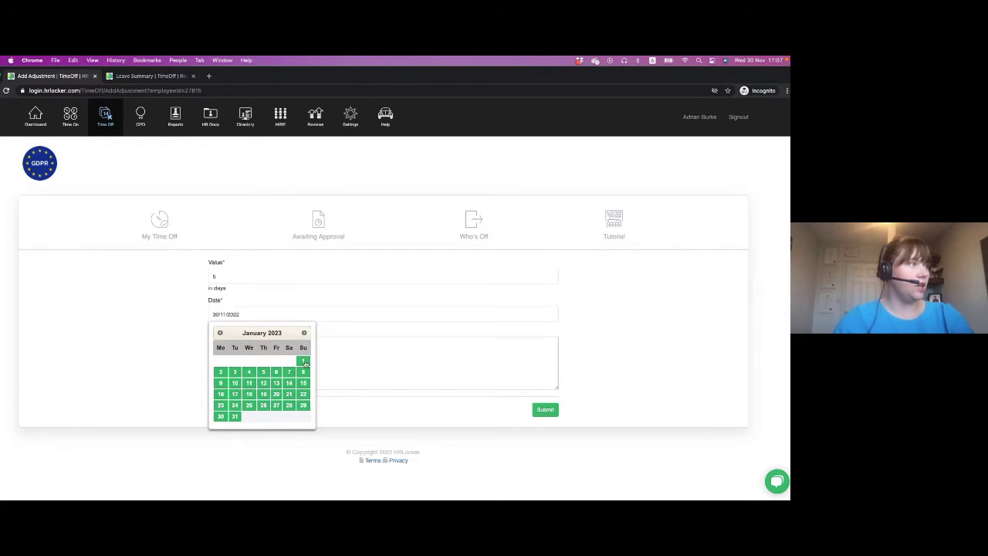
{"action": "left_click", "coordinate": [302, 361]}
- Add the note 'Additional days for 2023 vs carry over' and submit the adjustment
{"action": "left_click", "coordinate": [264, 351]}
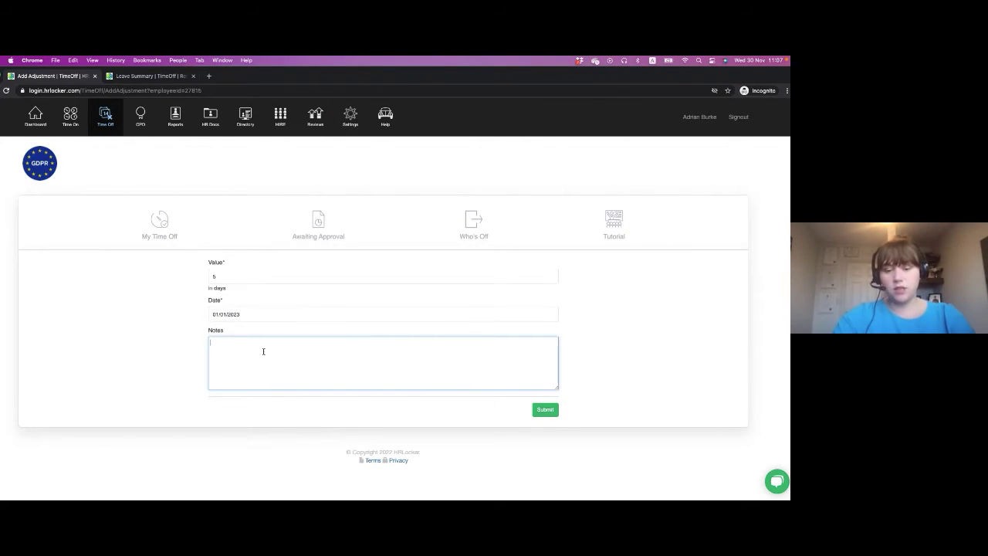
{"action": "type", "text": "Ca"}
{"action": "key", "text": "BackSpace"}
{"action": "type", "text": "Additional days for 202"}
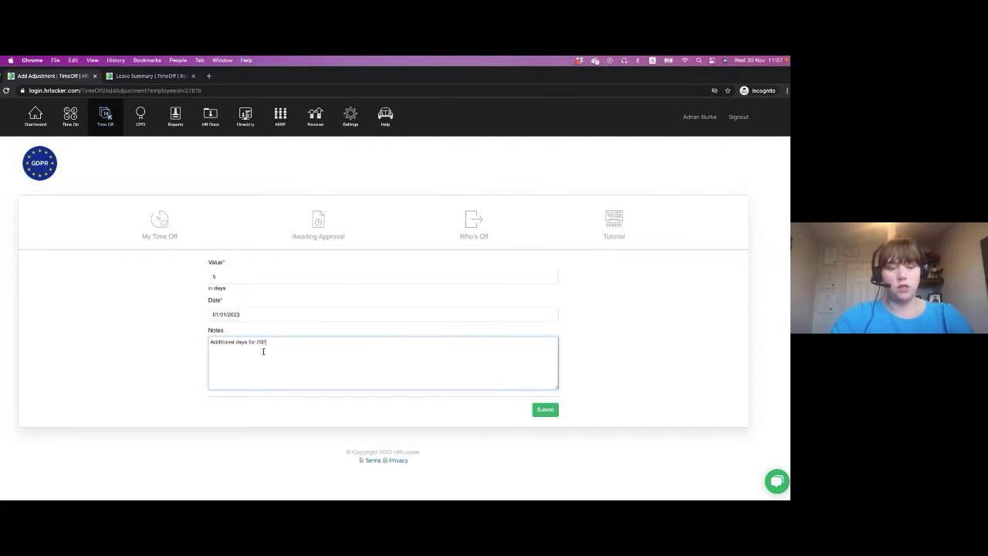
{"action": "type", "text": "3 vs carry over"}
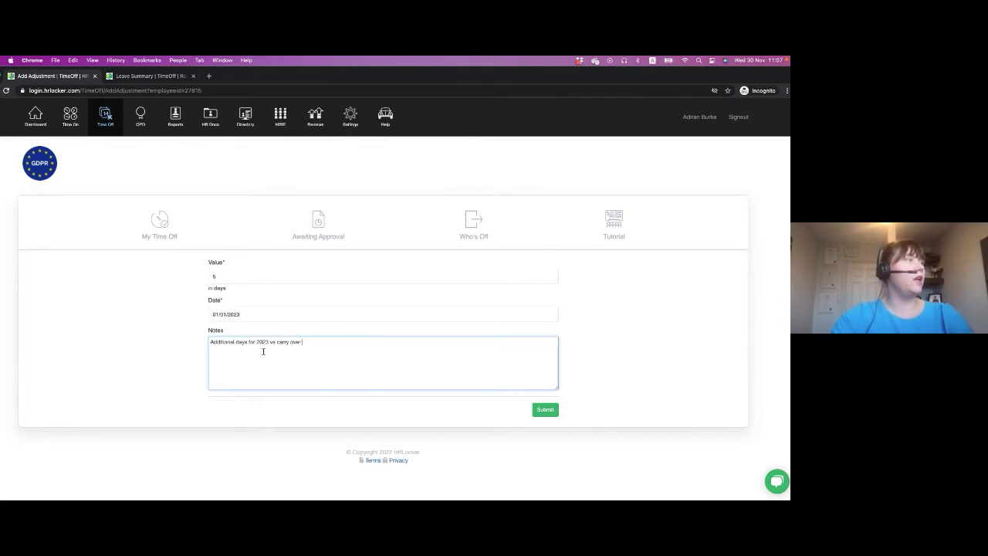
{"action": "left_click", "coordinate": [547, 412]}
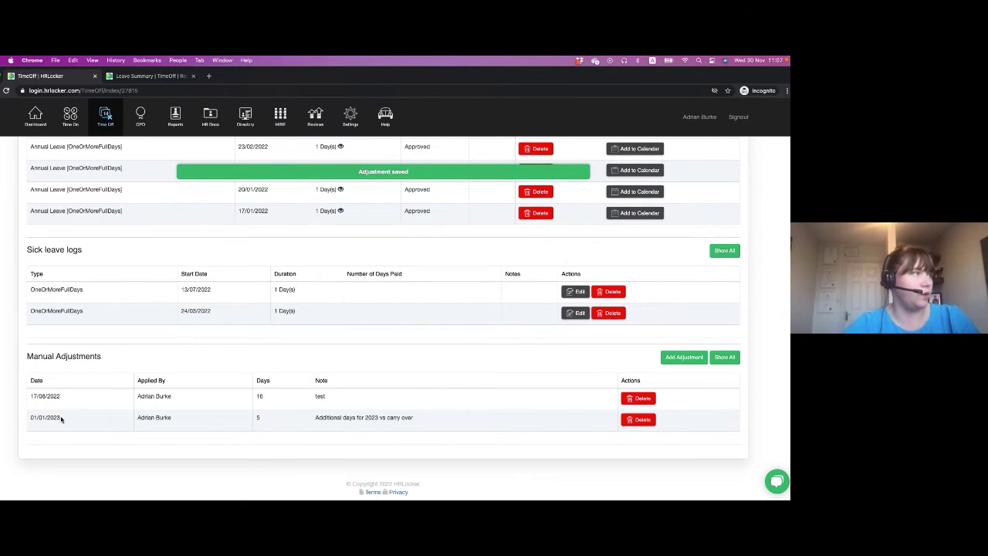
- Scroll down to confirm the new 5-day row under Manual Adjustments
{"action": "scroll", "coordinate": [232, 409], "scroll_direction": "down", "scroll_amount": 1}
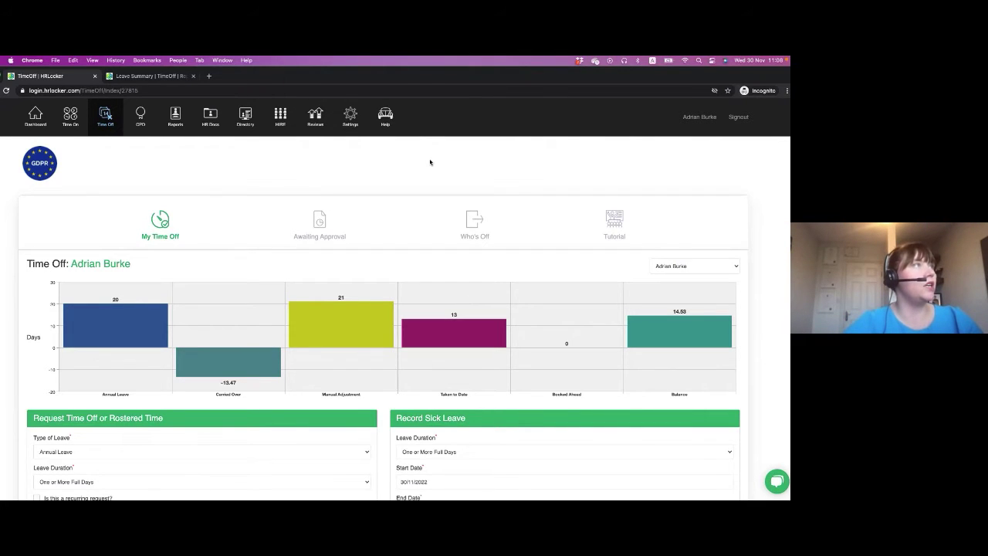
- From Settings > Offices, open Head Office's Time Off holidays and browse 2015–2023 entries
{"action": "left_click", "coordinate": [351, 117]}
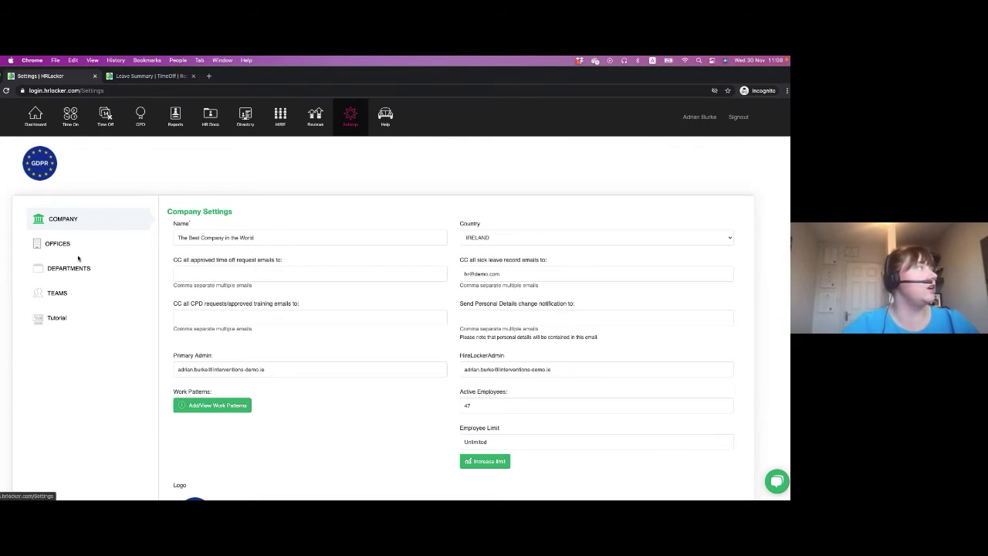
{"action": "left_click", "coordinate": [49, 247]}
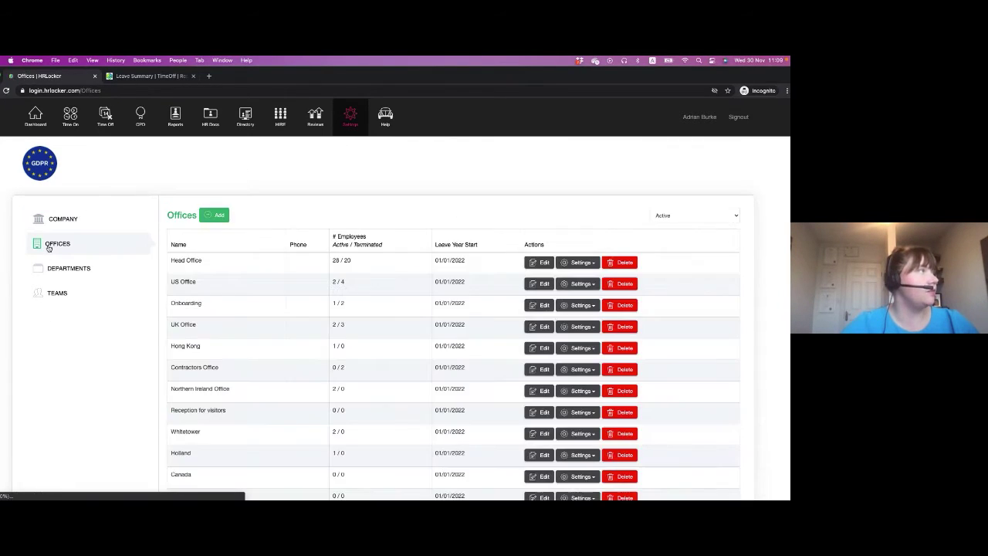
{"action": "left_click_drag", "start_coordinate": [175, 260], "coordinate": [368, 270]}
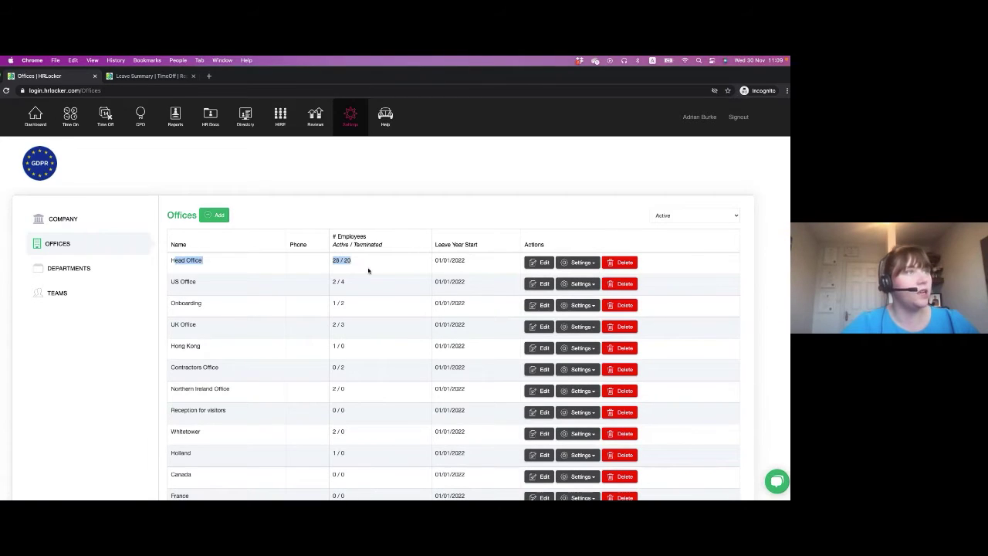
{"action": "left_click", "coordinate": [580, 263]}
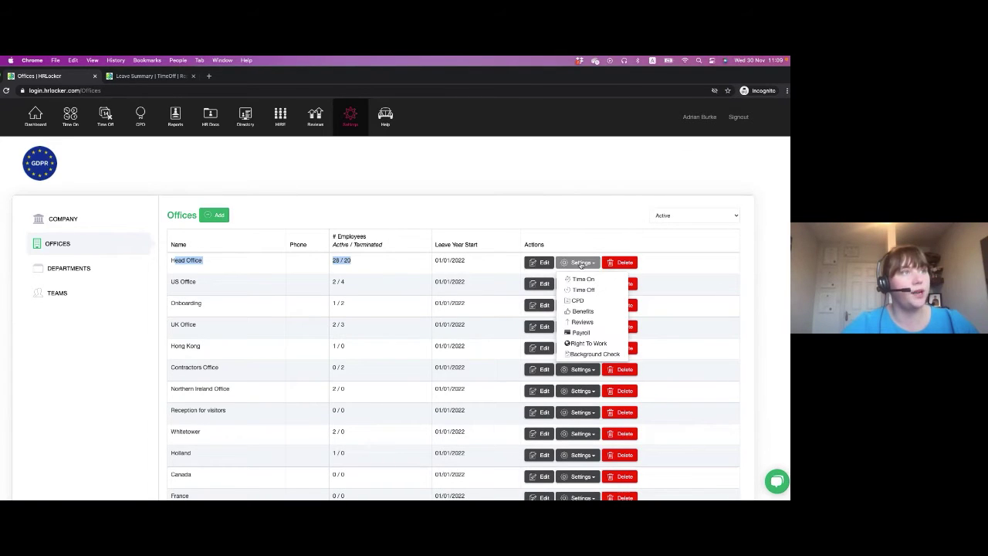
{"action": "left_click", "coordinate": [610, 291]}
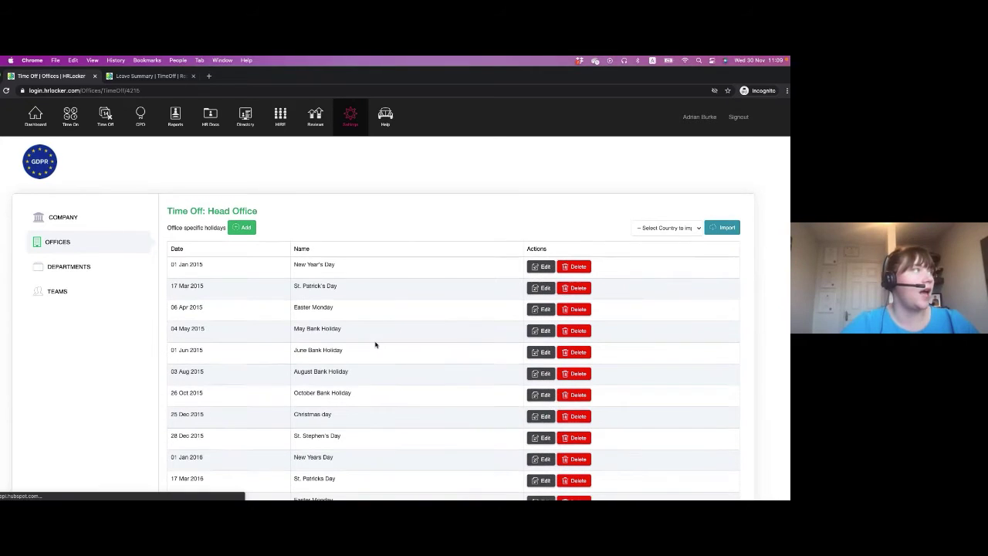
{"action": "scroll", "coordinate": [375, 344], "scroll_direction": "down", "scroll_amount": 5}
{"action": "scroll", "coordinate": [375, 344], "scroll_direction": "down", "scroll_amount": 20}
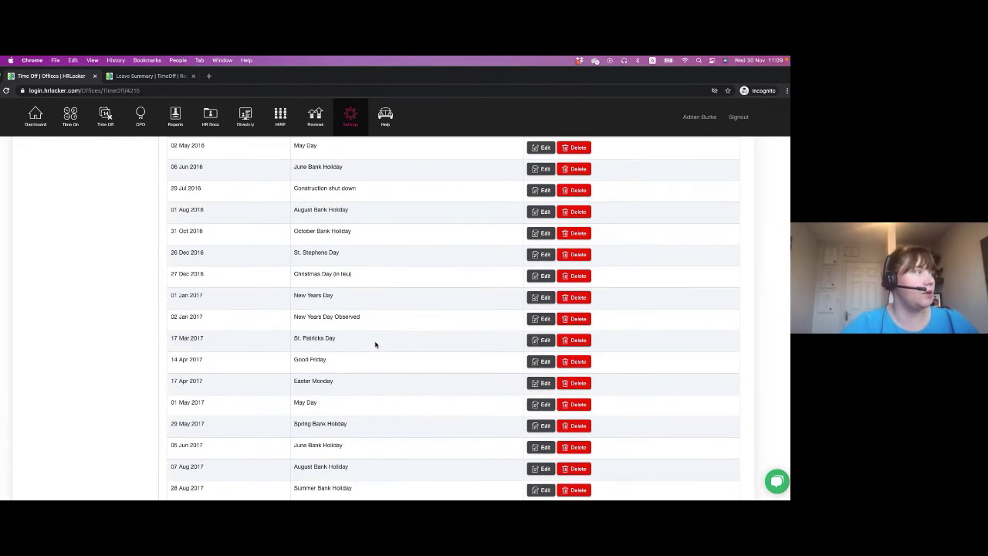
{"action": "scroll", "coordinate": [375, 344], "scroll_direction": "down", "scroll_amount": 20}
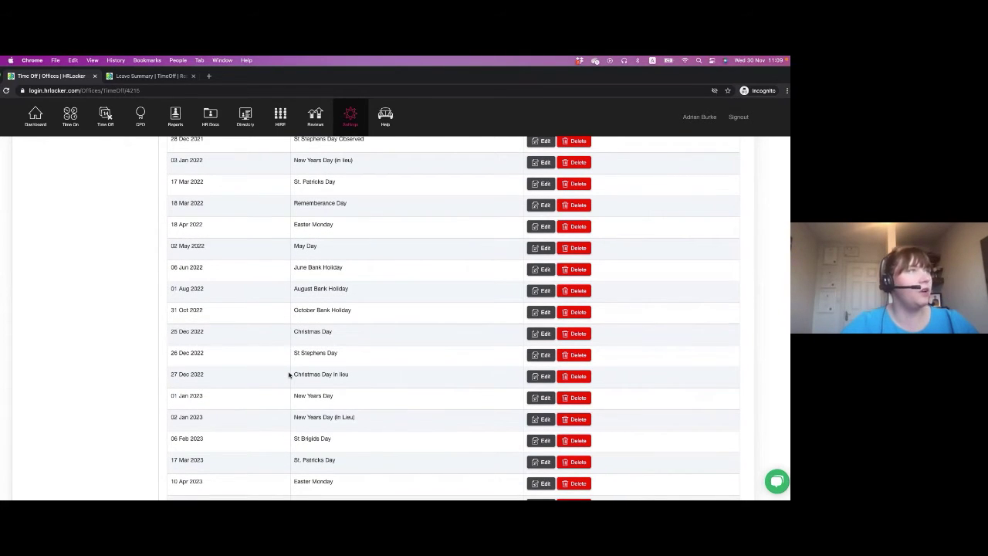
{"action": "scroll", "coordinate": [287, 376], "scroll_direction": "up", "scroll_amount": 20}
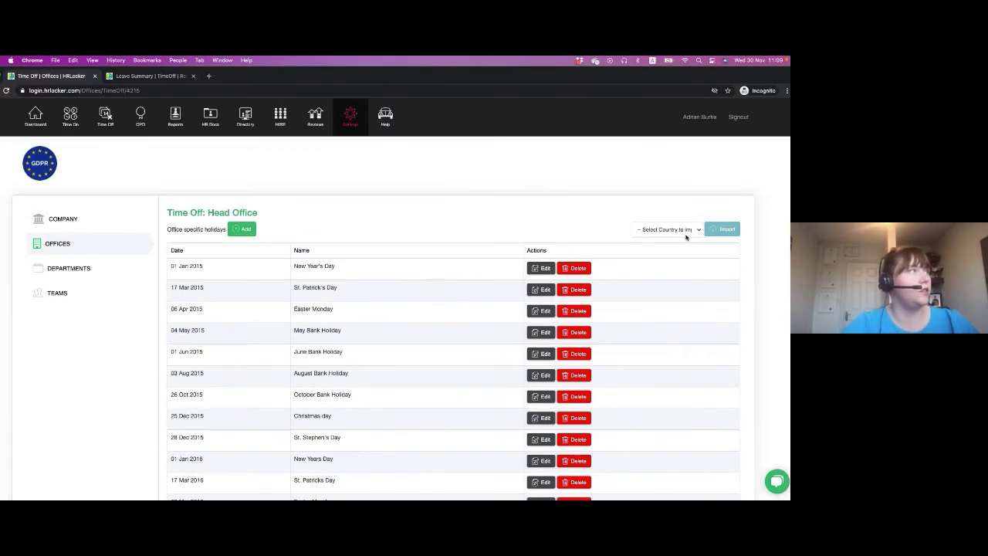
- Add a new Head Office holiday named 'Company day' on 23 December 2022
{"action": "left_click", "coordinate": [243, 231]}
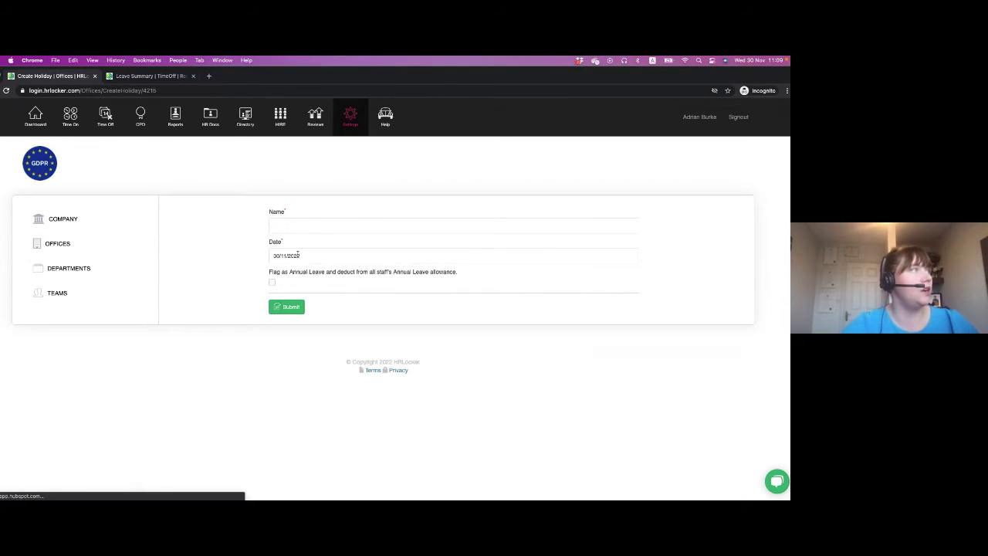
{"action": "left_click", "coordinate": [297, 254]}
{"action": "left_click", "coordinate": [365, 273]}
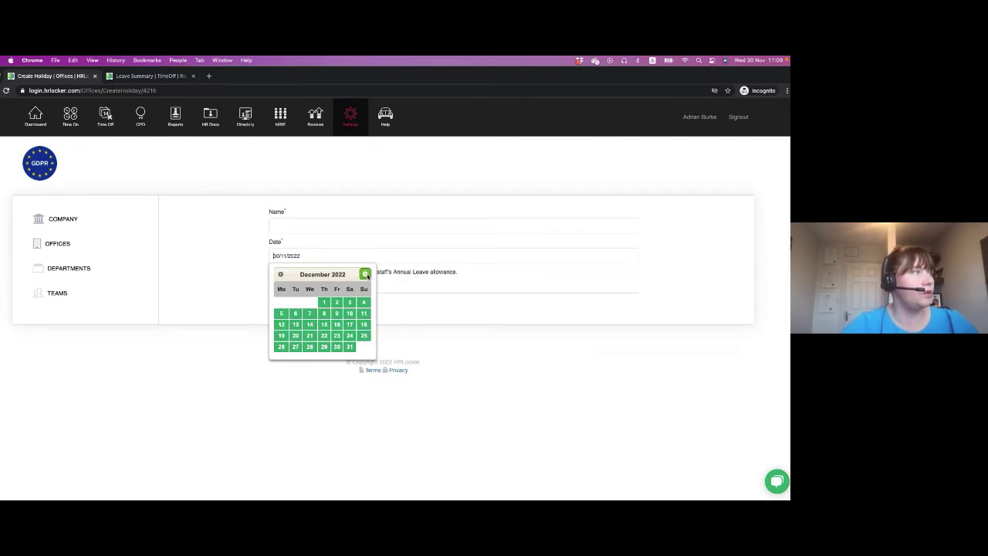
{"action": "left_click", "coordinate": [337, 337]}
{"action": "left_click", "coordinate": [280, 229]}
{"action": "type", "text": "Company day"}
- Flag the holiday to deduct from annual leave and save it
{"action": "left_click_drag", "start_coordinate": [271, 281], "coordinate": [474, 275]}
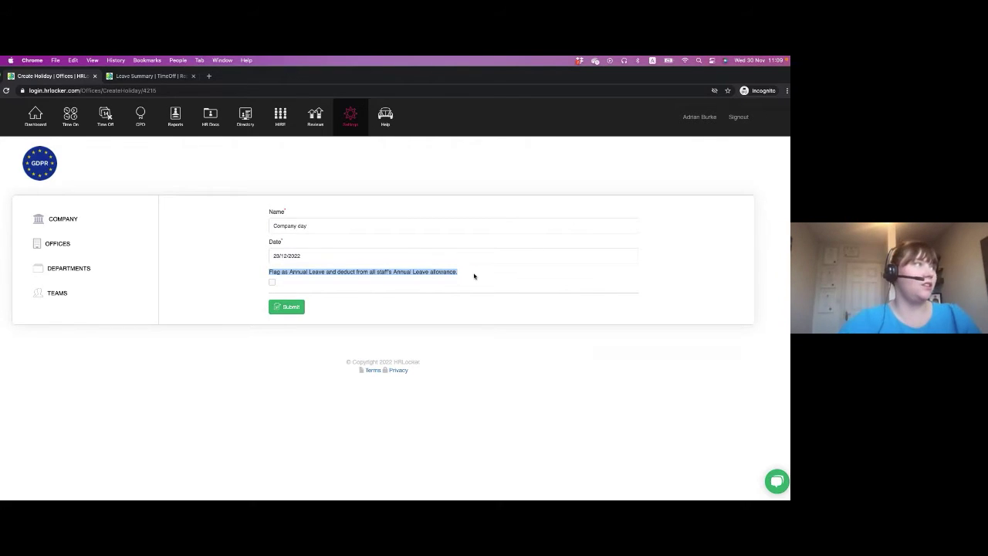
{"action": "left_click", "coordinate": [294, 294]}
{"action": "left_click", "coordinate": [271, 282]}
{"action": "left_click", "coordinate": [286, 307]}
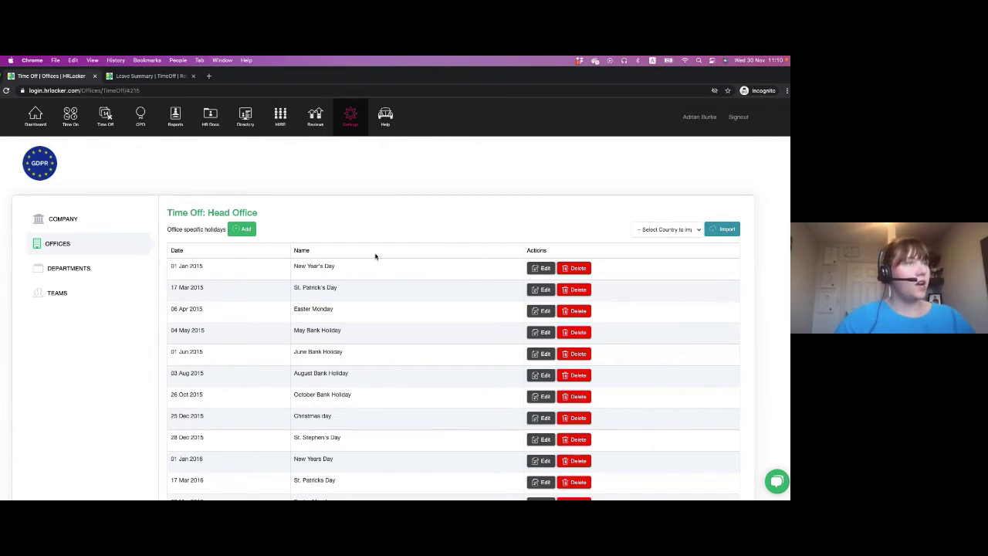
- Select IRELAND as the country to import holidays from, then go to Reports
{"action": "left_click", "coordinate": [678, 228]}
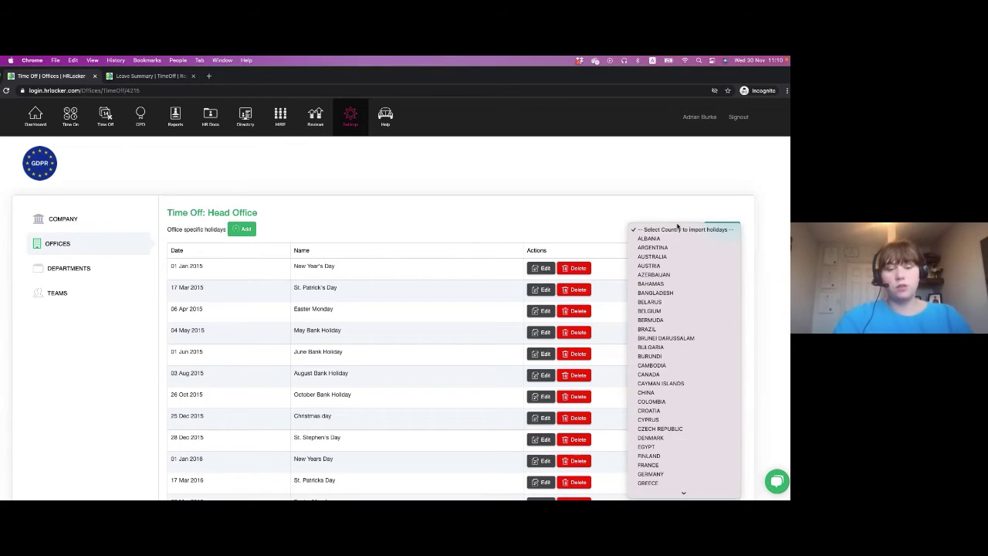
{"action": "scroll", "coordinate": [677, 386], "scroll_direction": "down", "scroll_amount": 5}
{"action": "left_click", "coordinate": [656, 480]}
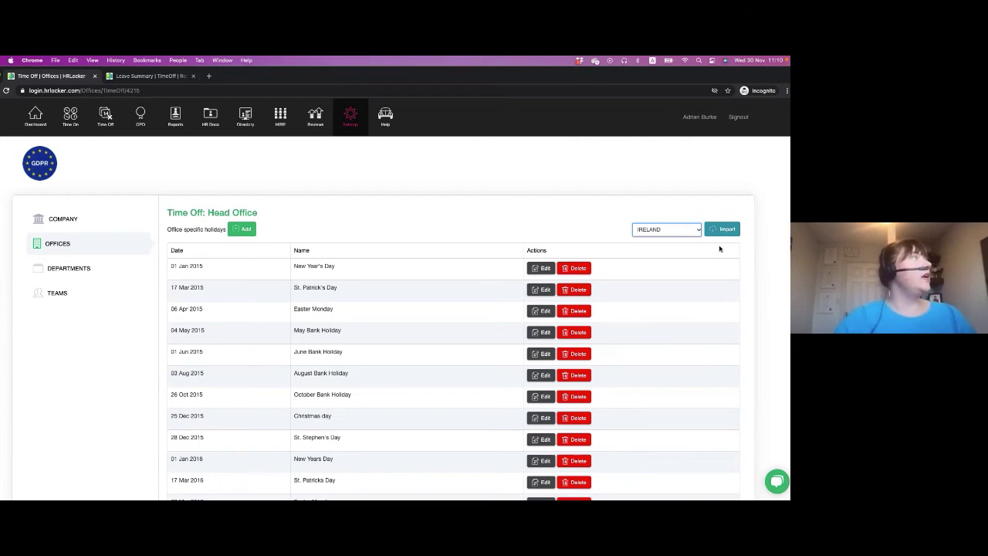
{"action": "left_click", "coordinate": [176, 117]}
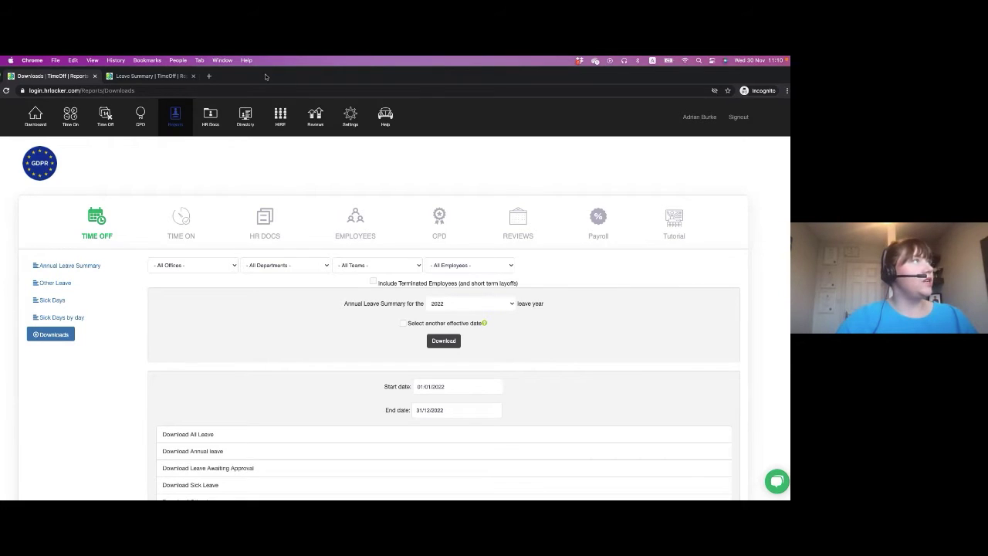
- Maximise the second account's window and view Sick Days, then Annual Leave Summary (738 accrued, 228.5 balance)
{"action": "mouse_move", "coordinate": [264, 68]}
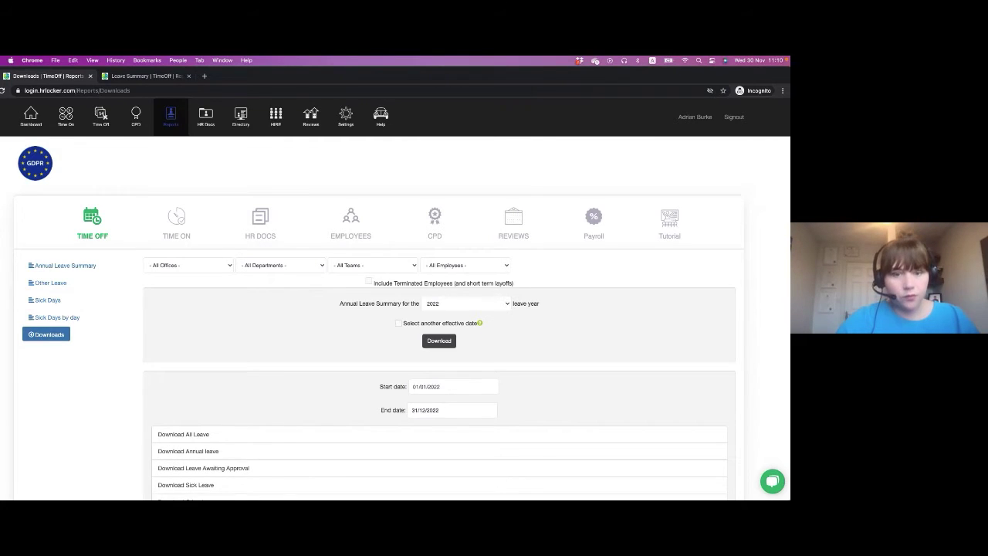
{"action": "key", "text": "super+grave"}
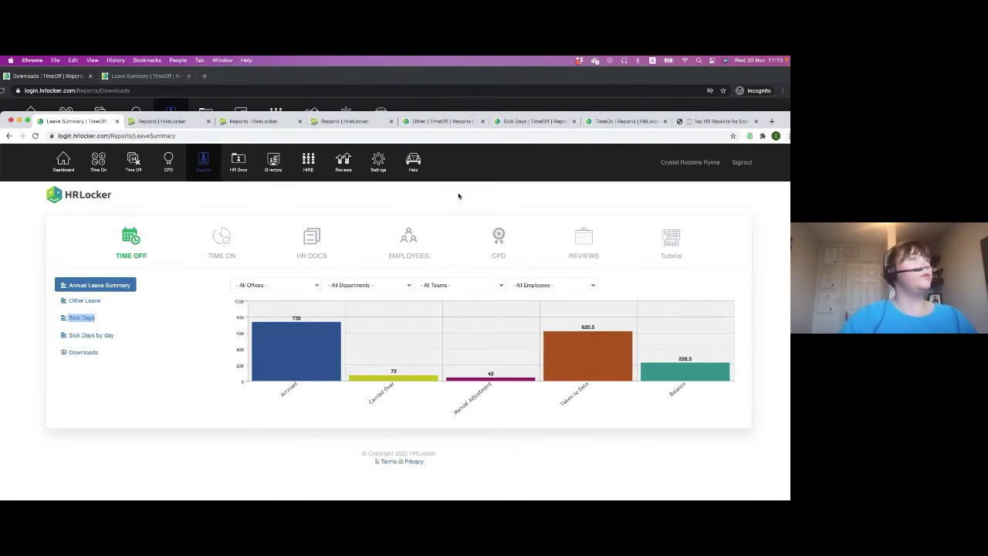
{"action": "left_click_drag", "start_coordinate": [785, 115], "coordinate": [784, 68]}
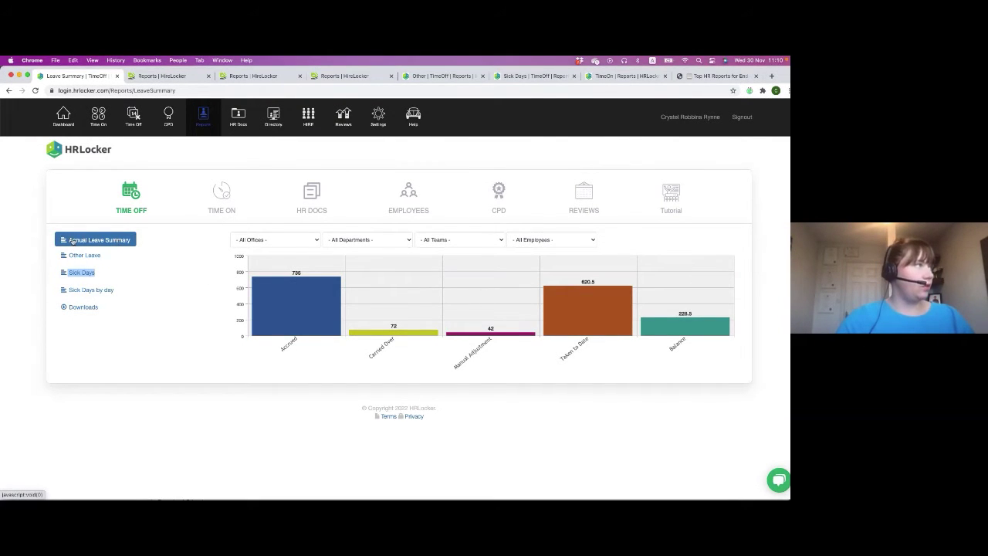
{"action": "left_click", "coordinate": [154, 271]}
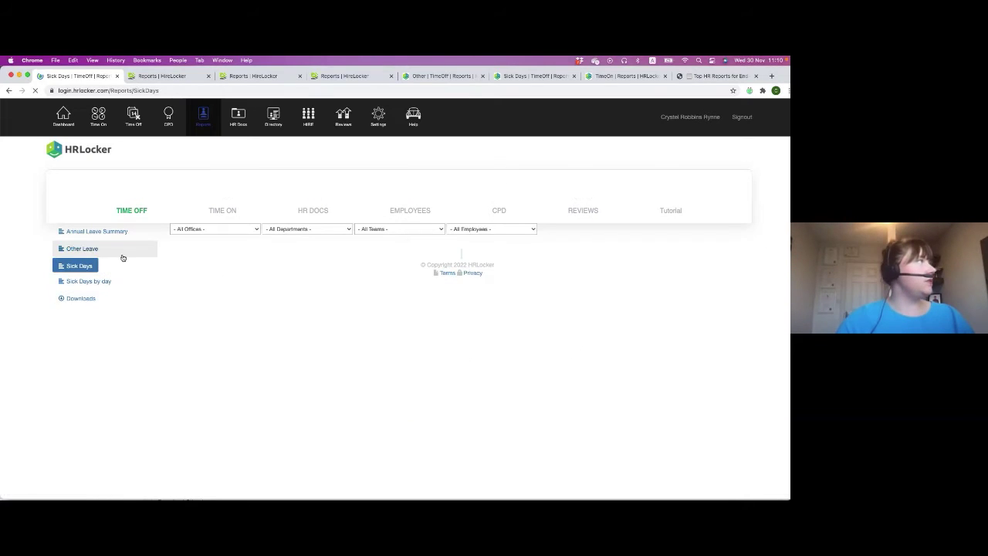
{"action": "left_click", "coordinate": [99, 239]}
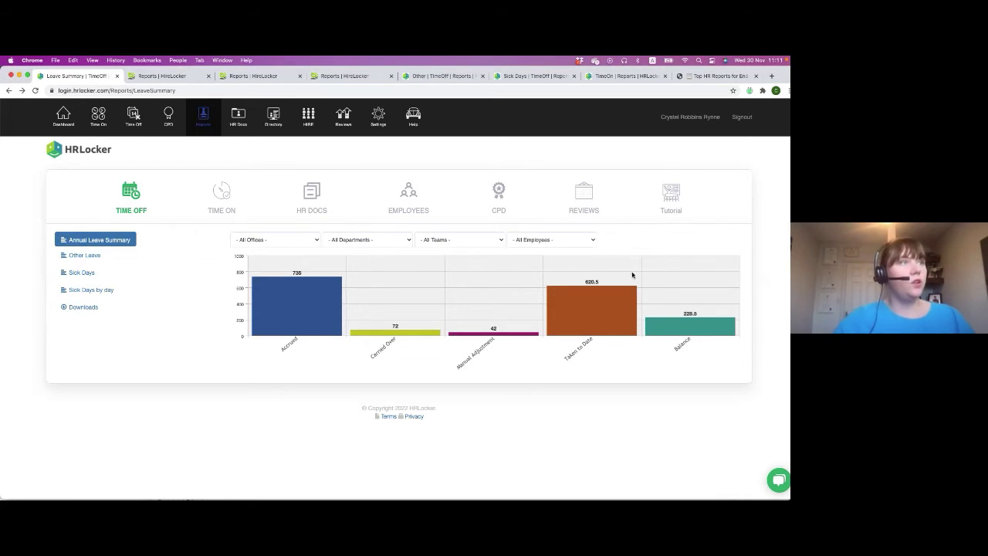
- Check the Annual Leave Summary employee filter, leaving office, department, team and employee set to All
{"action": "left_click", "coordinate": [584, 241]}
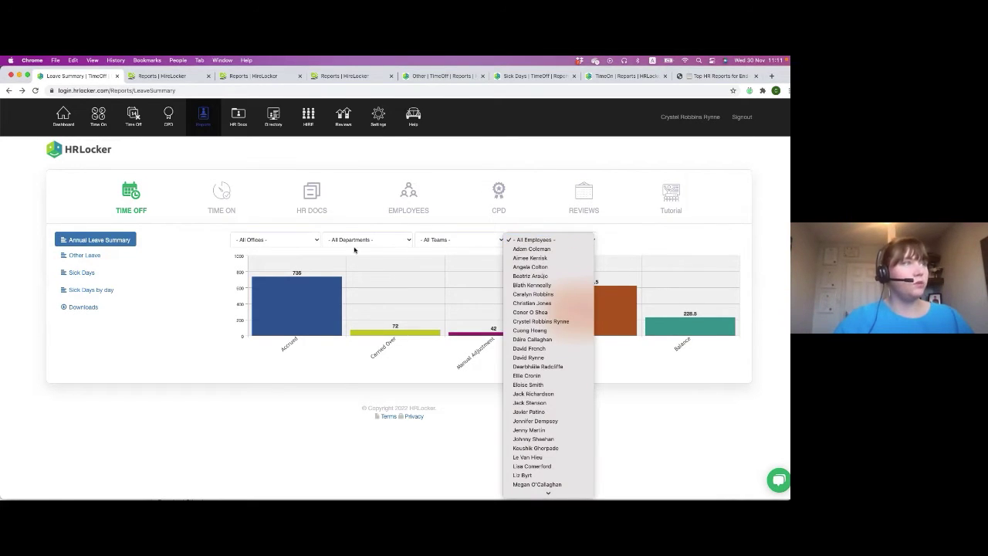
{"action": "left_click", "coordinate": [656, 249]}
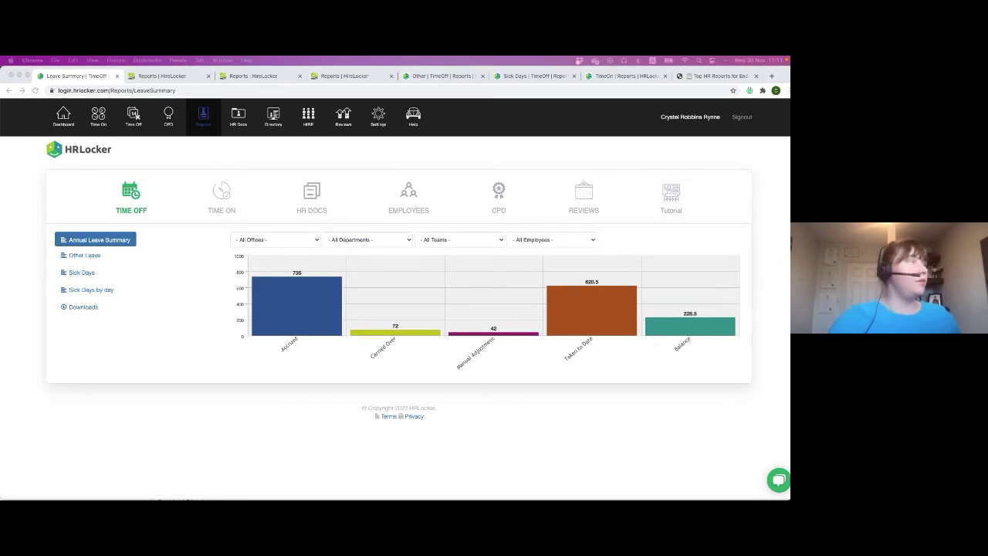
{"action": "key", "text": "super+Tab"}
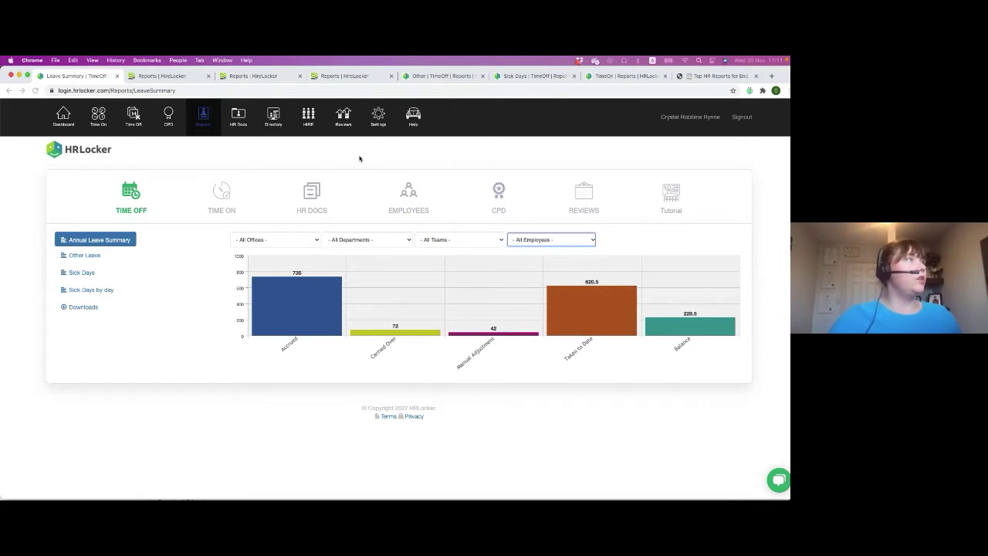
- Open the HRLocker Head office's Time Off holiday settings from Settings > Offices
{"action": "left_click", "coordinate": [378, 119]}
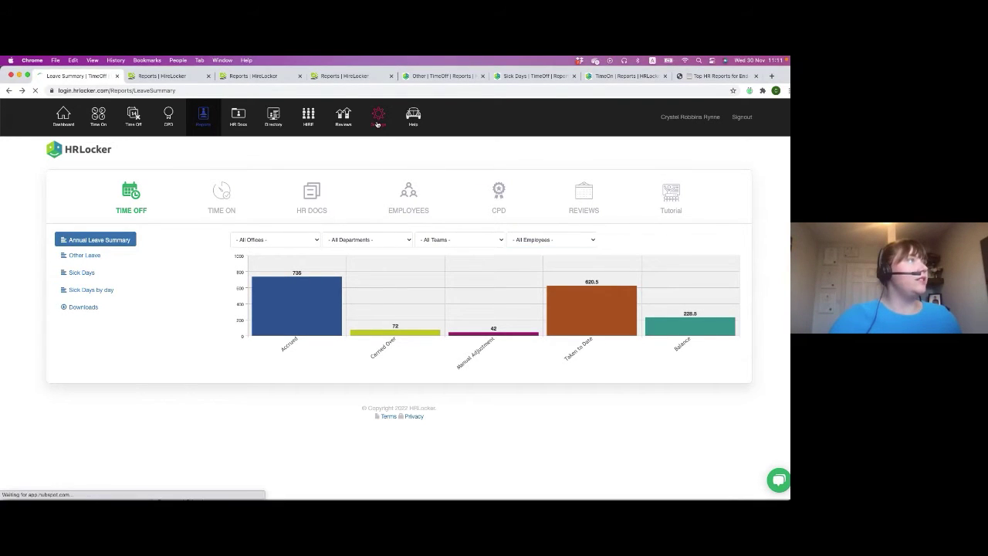
{"action": "left_click", "coordinate": [77, 222]}
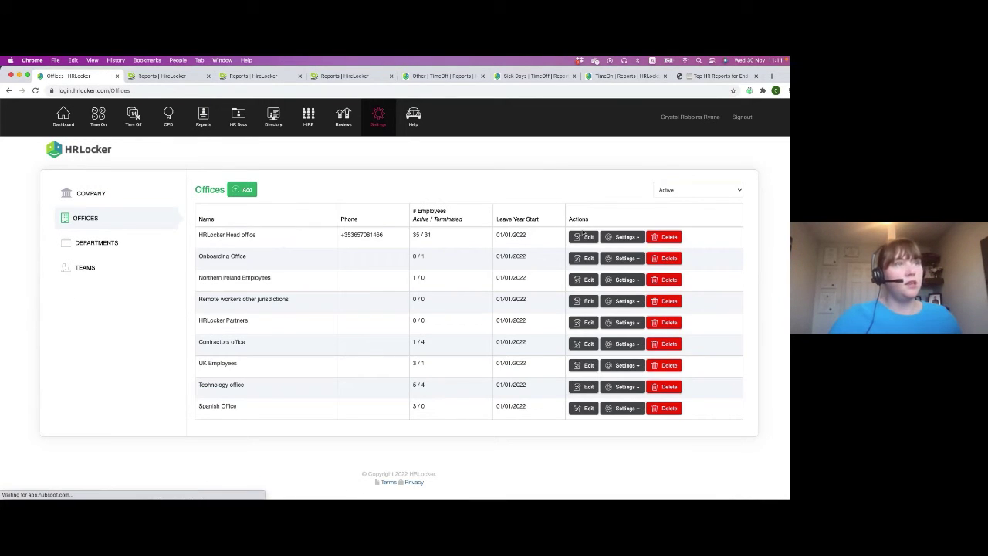
{"action": "left_click", "coordinate": [623, 237]}
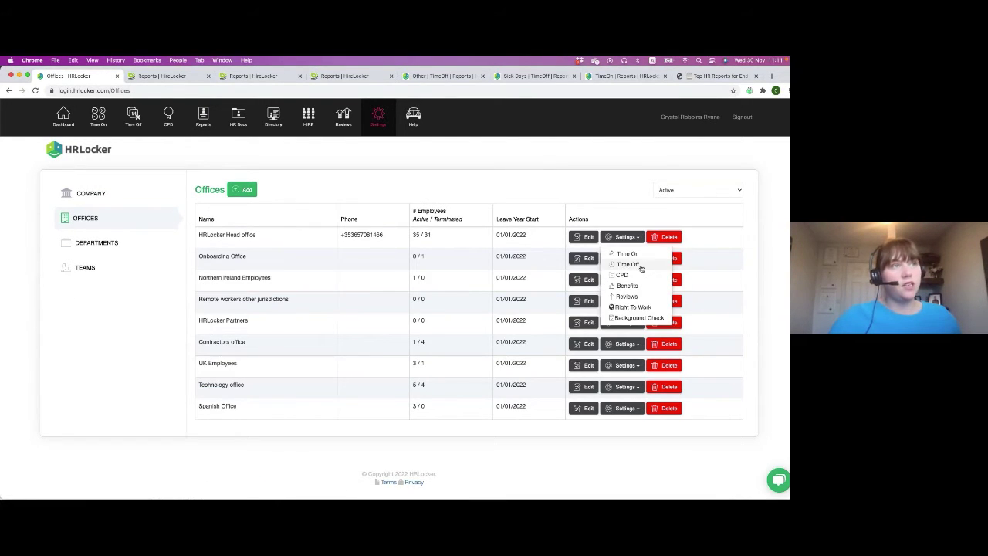
{"action": "left_click", "coordinate": [640, 265]}
- Choose IRELAND as the country for importing holidays, then go back
{"action": "left_click", "coordinate": [688, 204]}
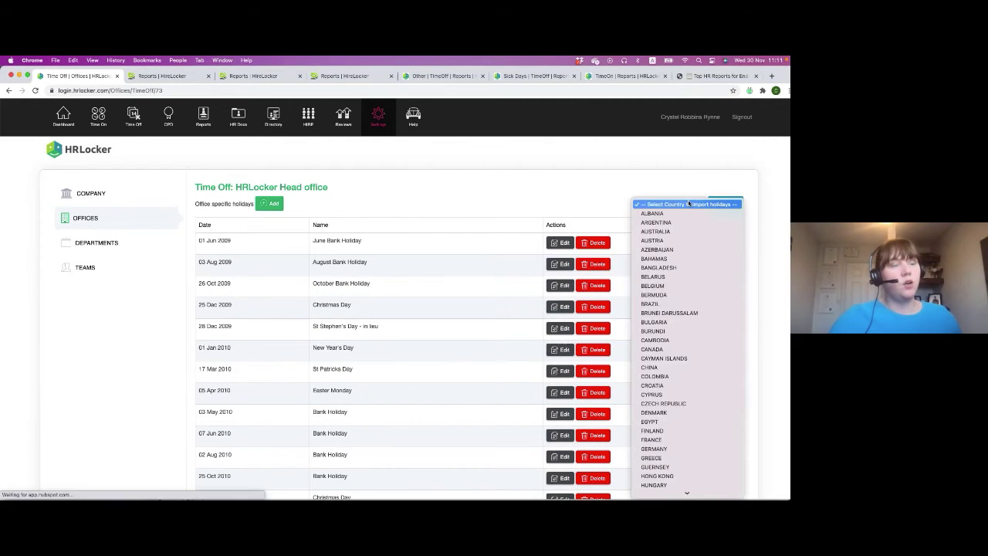
{"action": "scroll", "coordinate": [682, 413], "scroll_direction": "down", "scroll_amount": 5}
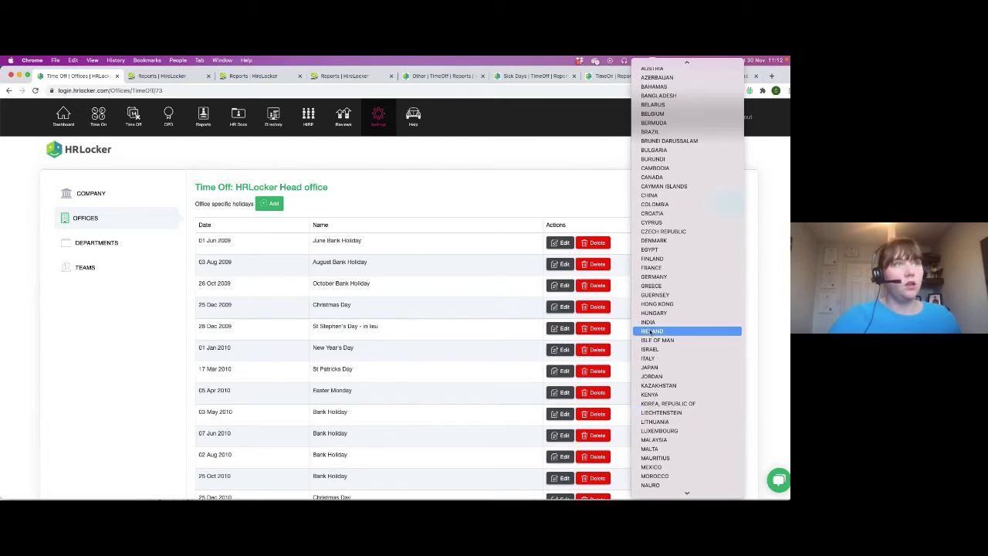
{"action": "key", "text": "Escape"}
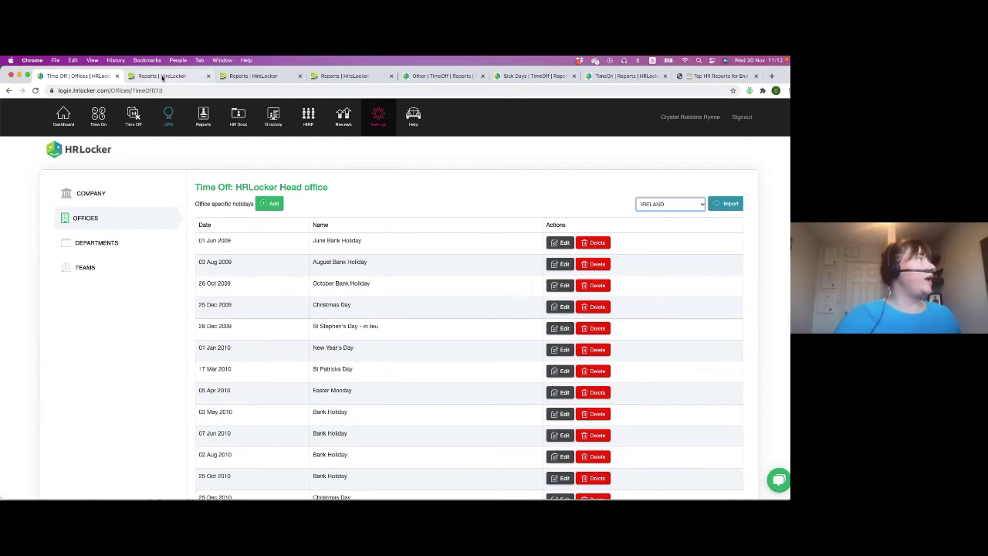
{"action": "left_click", "coordinate": [9, 91]}
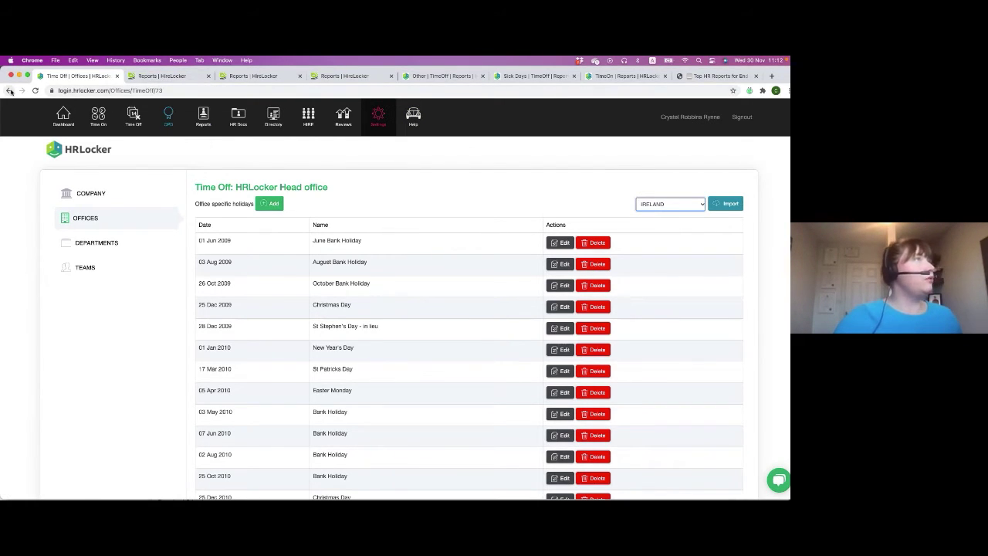
- Switch to the Other Leave report charting leave by type, with Roster off highest at 59
{"action": "left_click", "coordinate": [440, 75]}
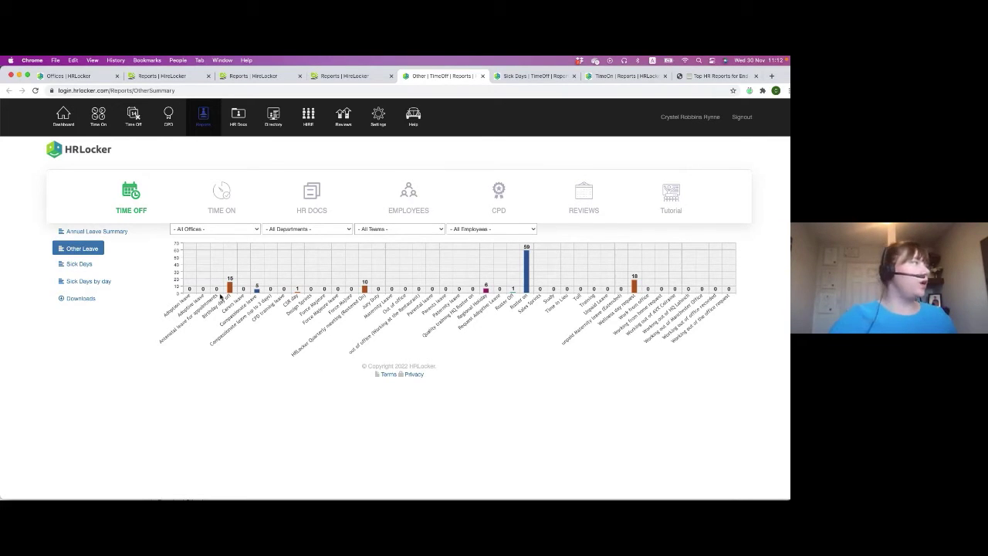
- View monthly certified and uncertified Sick Days, then Sick Days by day (Wednesday highest at 41.5)
{"action": "left_click", "coordinate": [85, 265]}
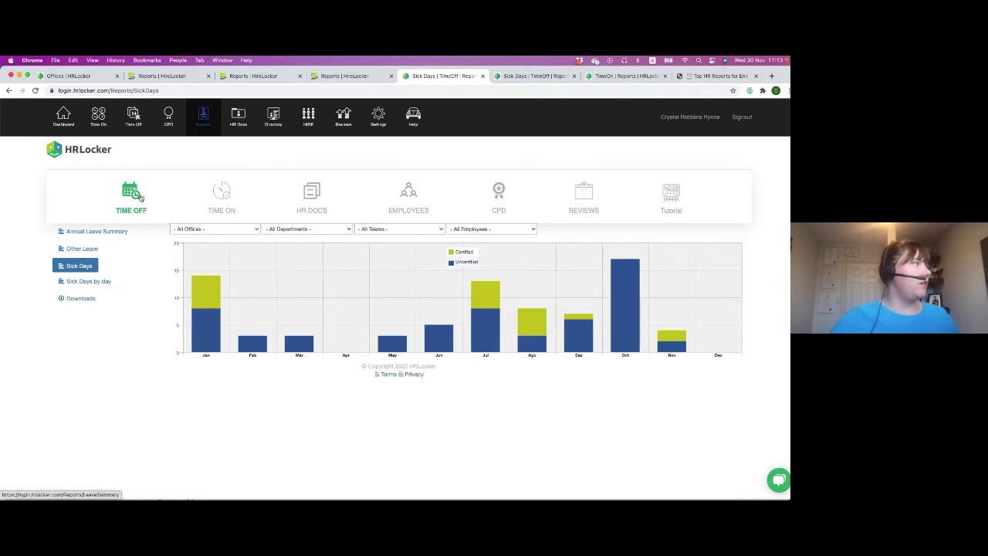
{"action": "left_click", "coordinate": [102, 282]}
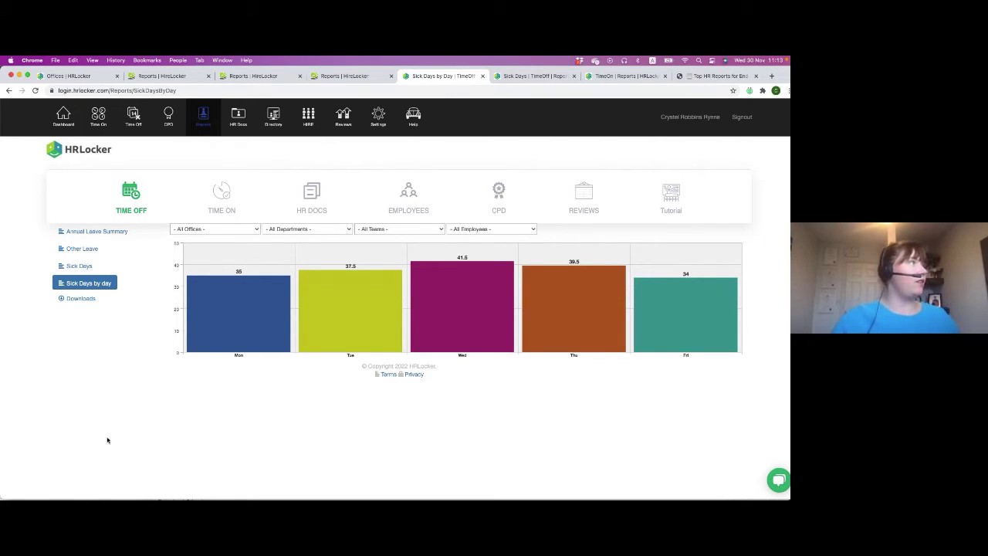
{"action": "left_click", "coordinate": [79, 300]}
- Scroll through the Time Off download links, then place a recent files window on the other display
{"action": "scroll", "coordinate": [326, 390], "scroll_direction": "down", "scroll_amount": 1}
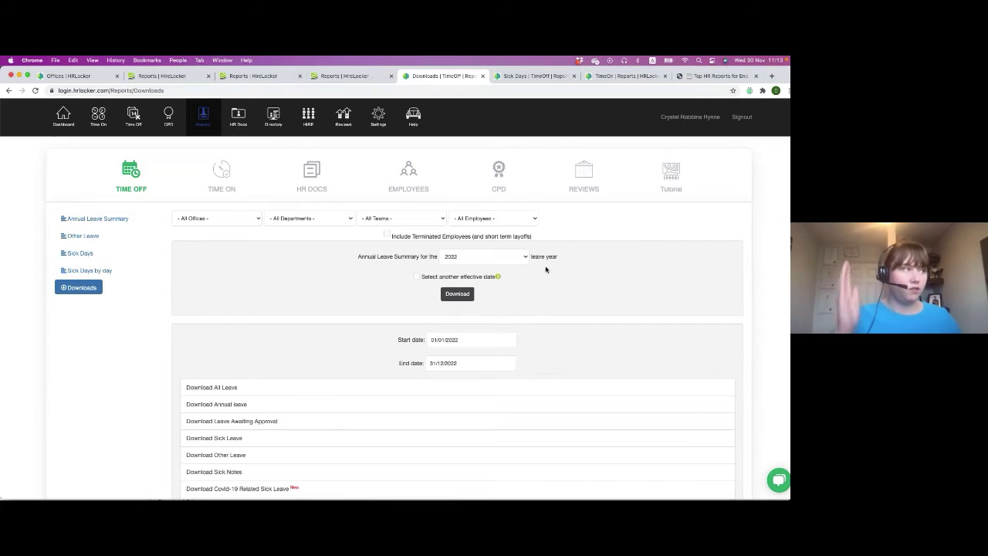
{"action": "scroll", "coordinate": [581, 318], "scroll_direction": "down", "scroll_amount": 5}
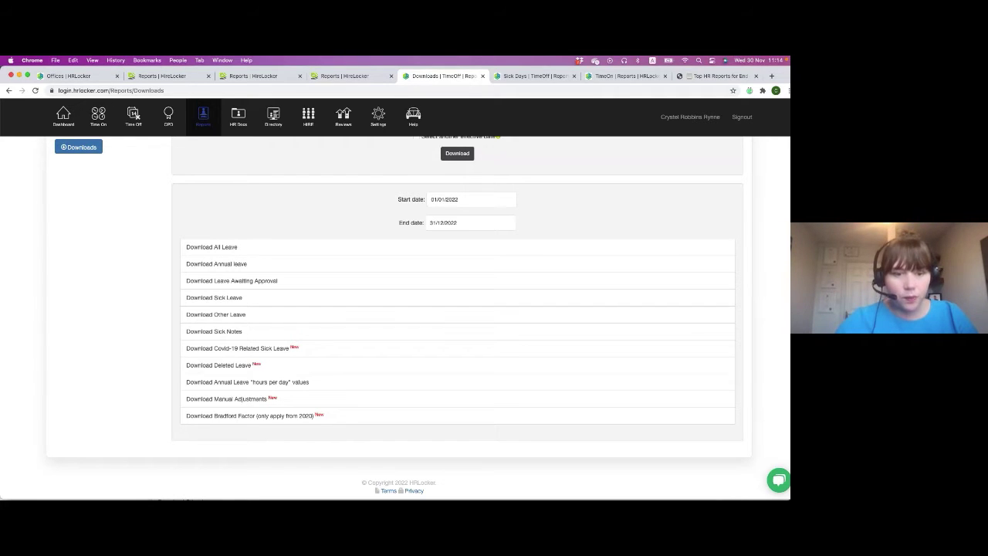
{"action": "key", "text": "super+Tab"}
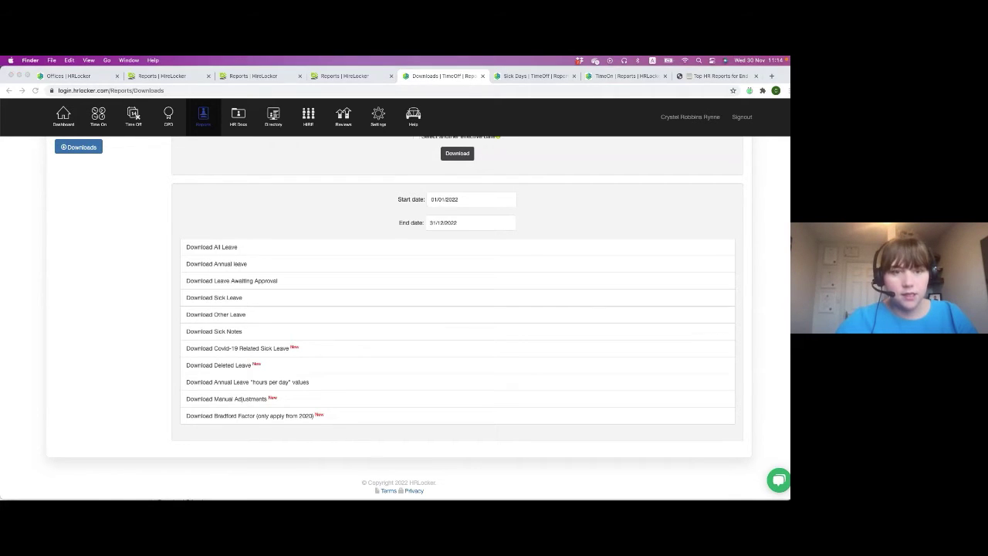
{"action": "key", "text": "super+n"}
{"action": "left_click_drag", "start_coordinate": [166, 164], "coordinate": [790, 164]}
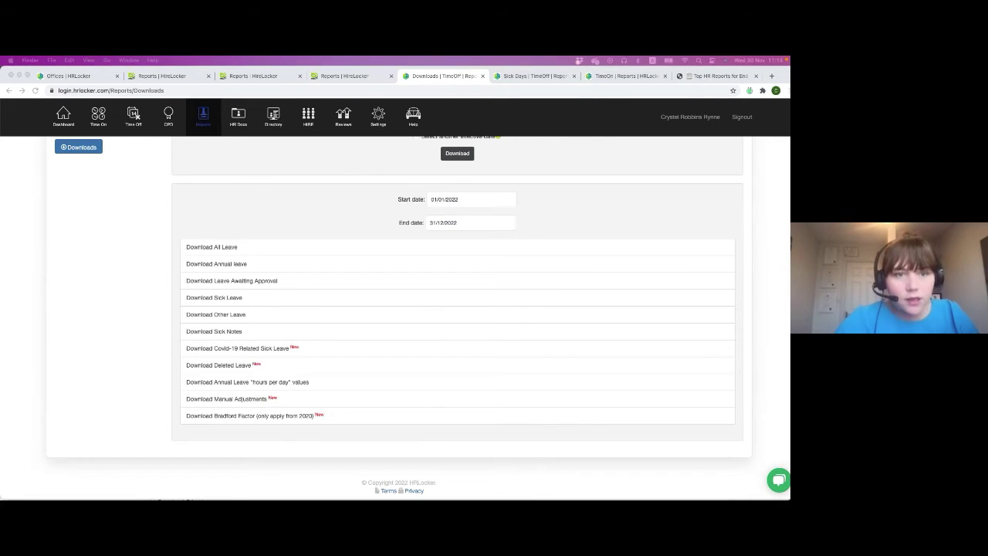
- Move the P&L workbook aside and bring the Bradford Factor Report workbook onto this screen
{"action": "left_click", "coordinate": [257, 176]}
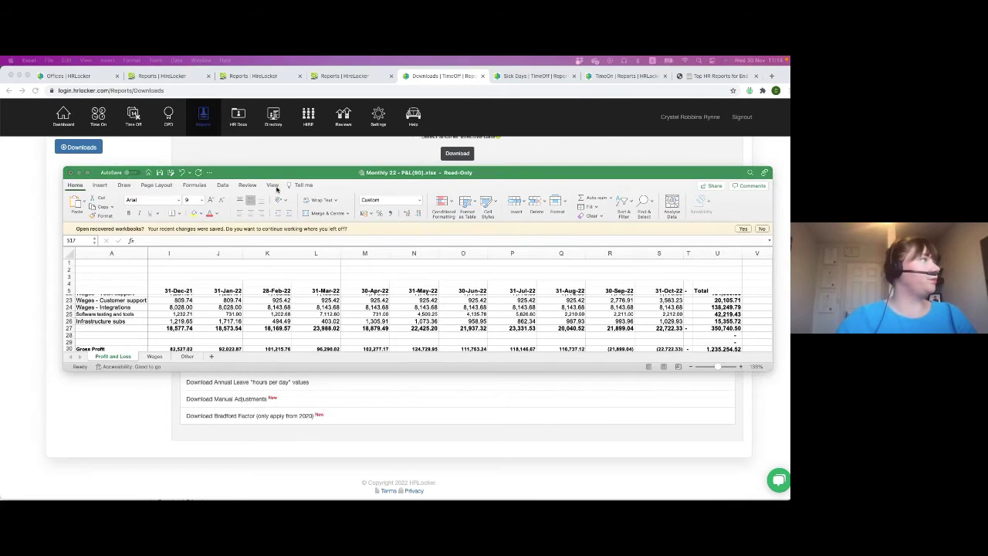
{"action": "left_click_drag", "start_coordinate": [257, 176], "coordinate": [789, 176]}
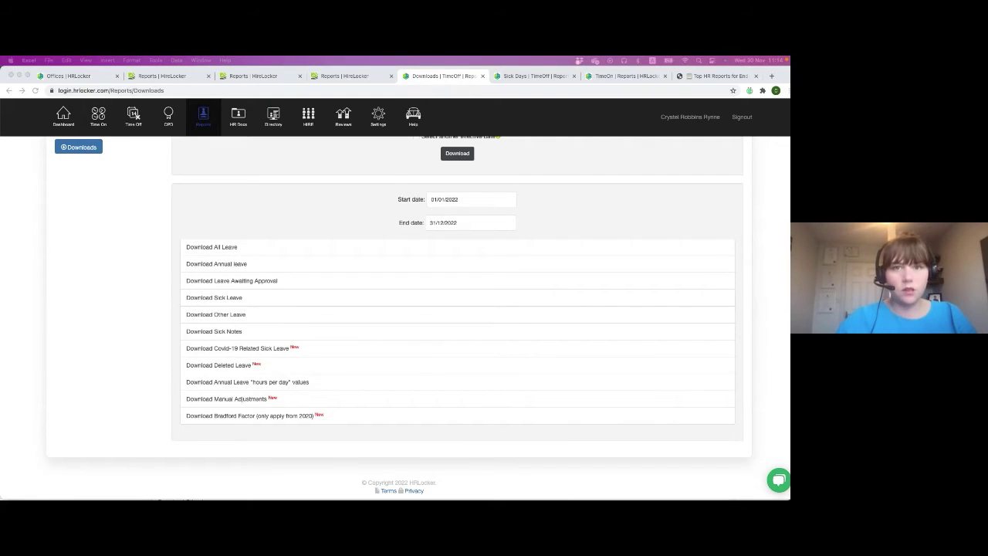
{"action": "left_click_drag", "start_coordinate": [787, 107], "coordinate": [415, 107]}
- Inspect Bradford Factor scores in cells M6, M8 and M50, then close the workbook
{"action": "scroll", "coordinate": [231, 355], "scroll_direction": "right", "scroll_amount": 10}
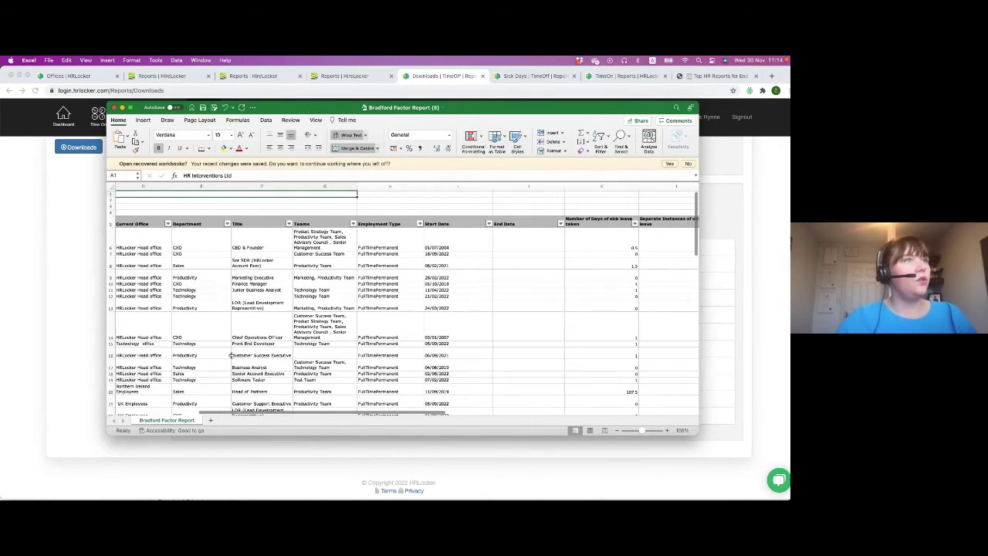
{"action": "scroll", "coordinate": [232, 355], "scroll_direction": "right", "scroll_amount": 5}
{"action": "left_click", "coordinate": [488, 244]}
{"action": "left_click", "coordinate": [491, 265]}
{"action": "scroll", "coordinate": [505, 315], "scroll_direction": "down", "scroll_amount": 3}
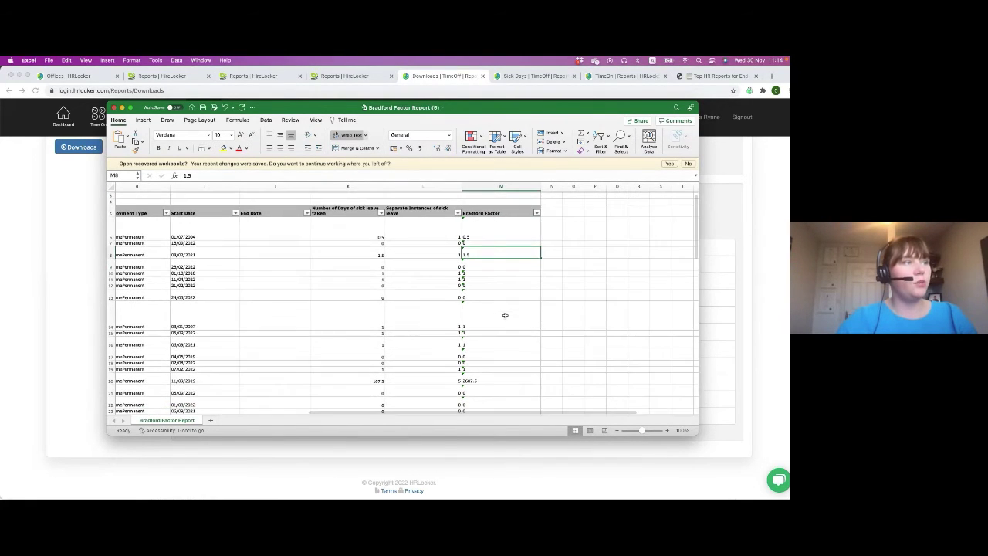
{"action": "scroll", "coordinate": [504, 315], "scroll_direction": "down", "scroll_amount": 5}
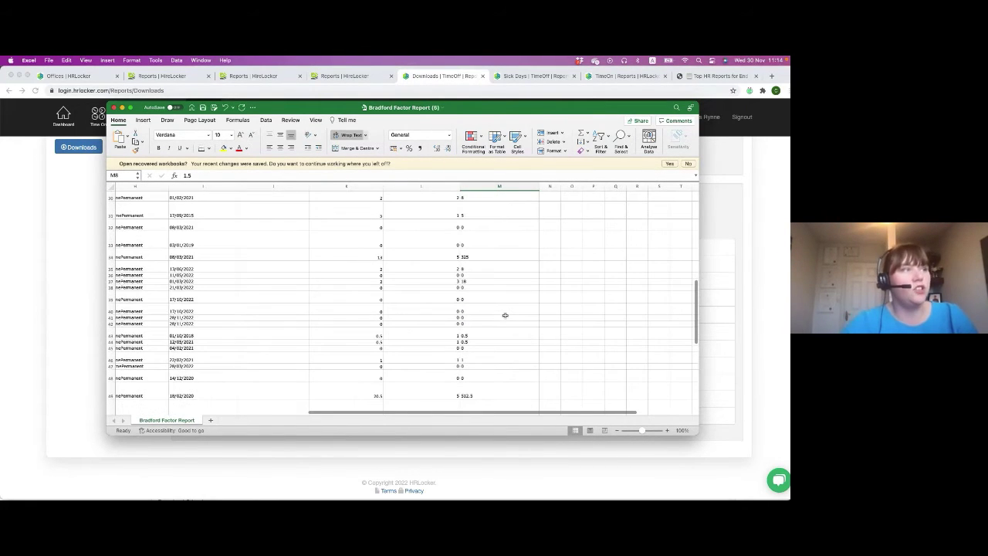
{"action": "scroll", "coordinate": [504, 314], "scroll_direction": "down", "scroll_amount": 2}
{"action": "left_click", "coordinate": [502, 339]}
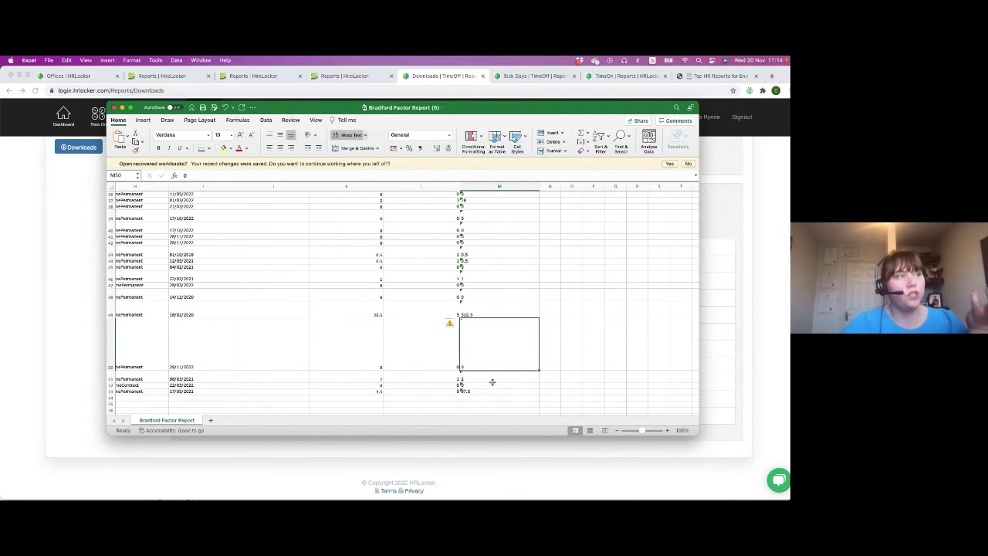
{"action": "left_click", "coordinate": [113, 109]}
{"action": "scroll", "coordinate": [480, 416], "scroll_direction": "up", "scroll_amount": 3}
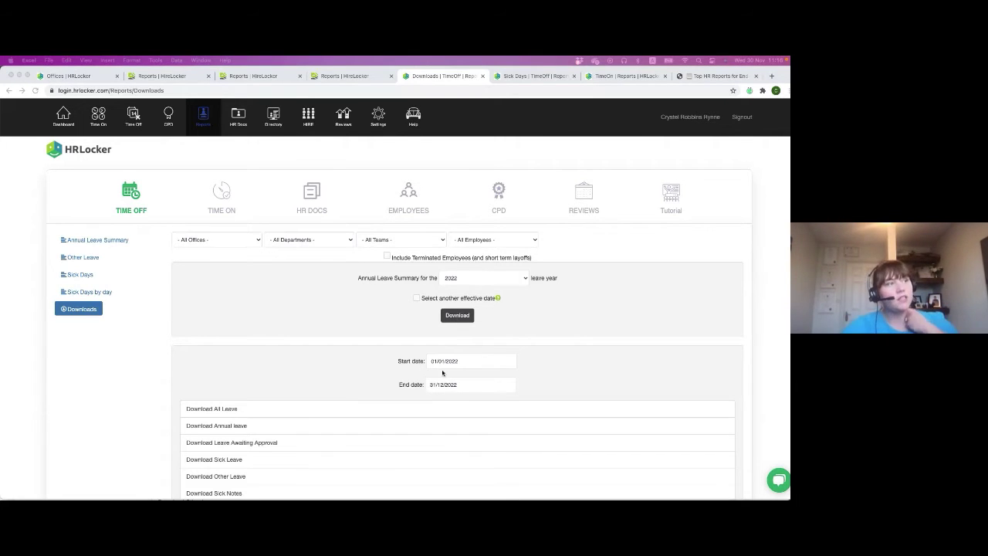
{"action": "scroll", "coordinate": [426, 382], "scroll_direction": "down", "scroll_amount": 1}
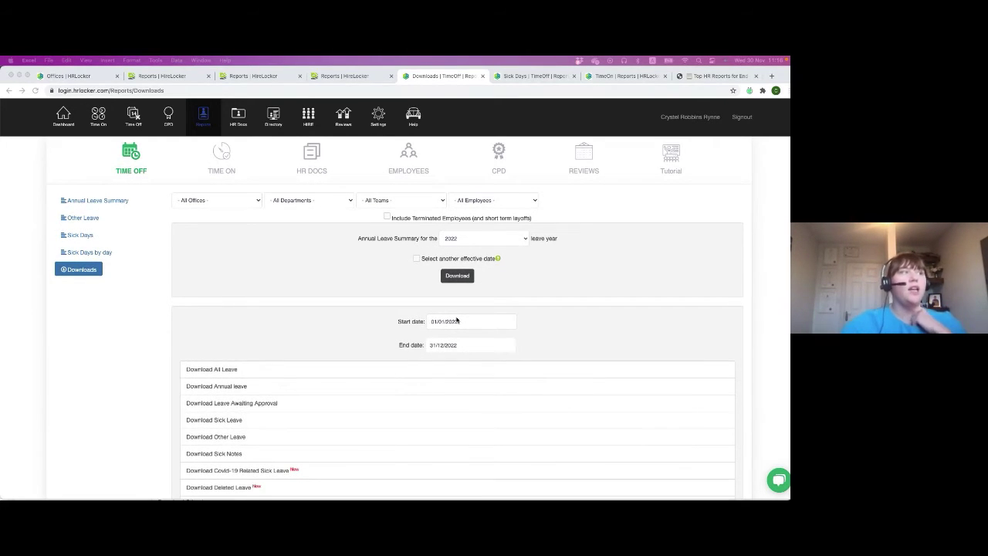
{"action": "left_click", "coordinate": [341, 234]}
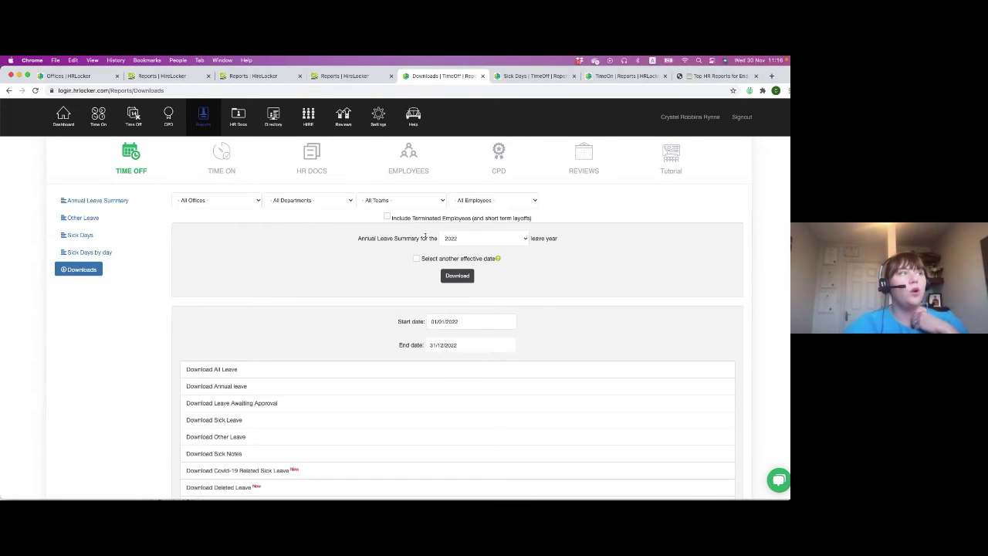
{"action": "left_click_drag", "start_coordinate": [428, 238], "coordinate": [357, 240]}
{"action": "left_click", "coordinate": [358, 240]}
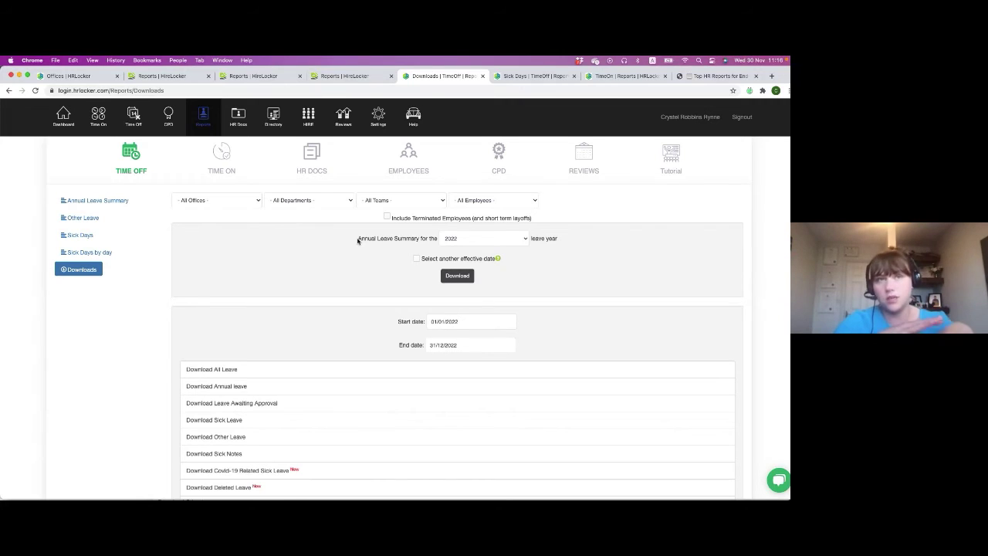
{"action": "left_click_drag", "start_coordinate": [358, 240], "coordinate": [429, 242]}
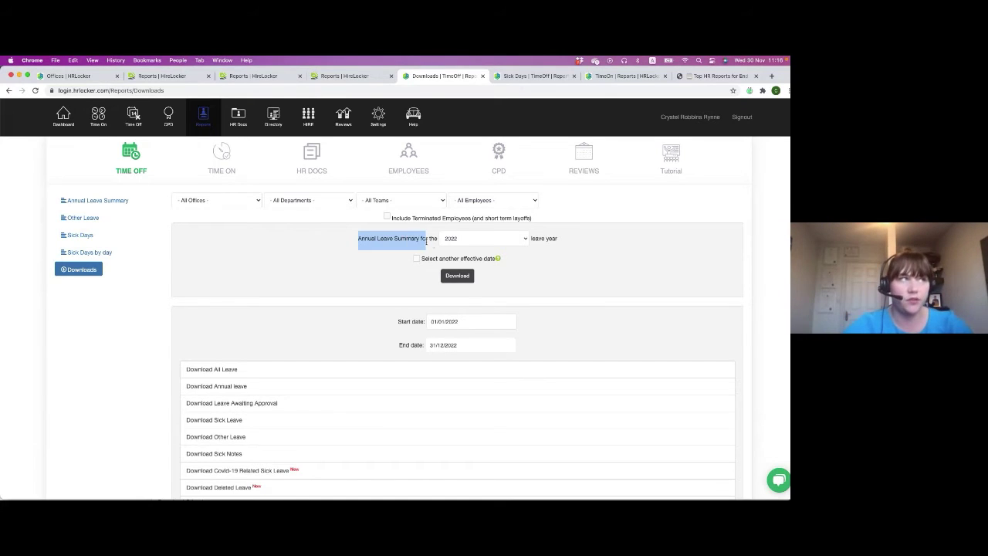
{"action": "left_click", "coordinate": [358, 249]}
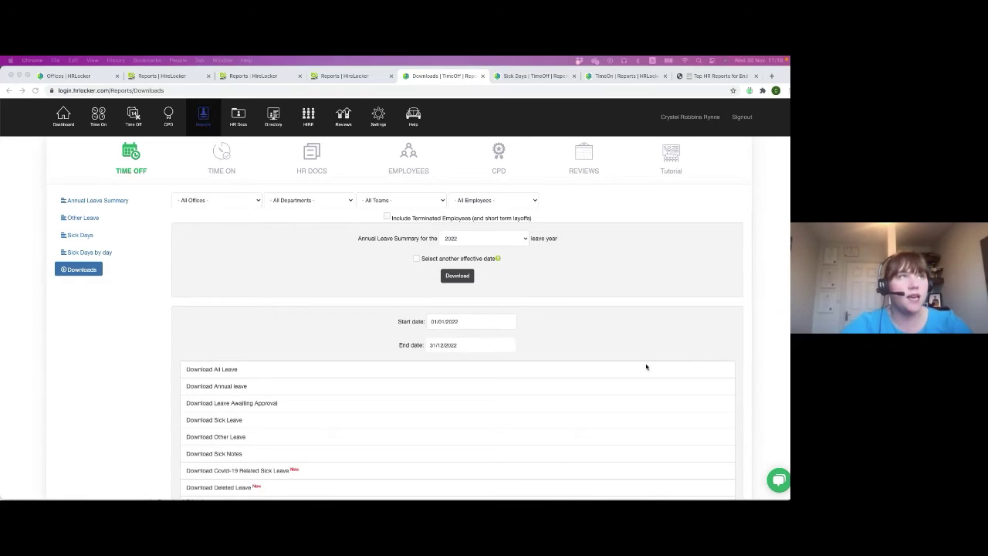
{"action": "scroll", "coordinate": [611, 307], "scroll_direction": "up", "scroll_amount": 1}
- Open the Head Office's Time Off settings via Settings > Offices and scroll to the annual leave policy
{"action": "left_click", "coordinate": [379, 118]}
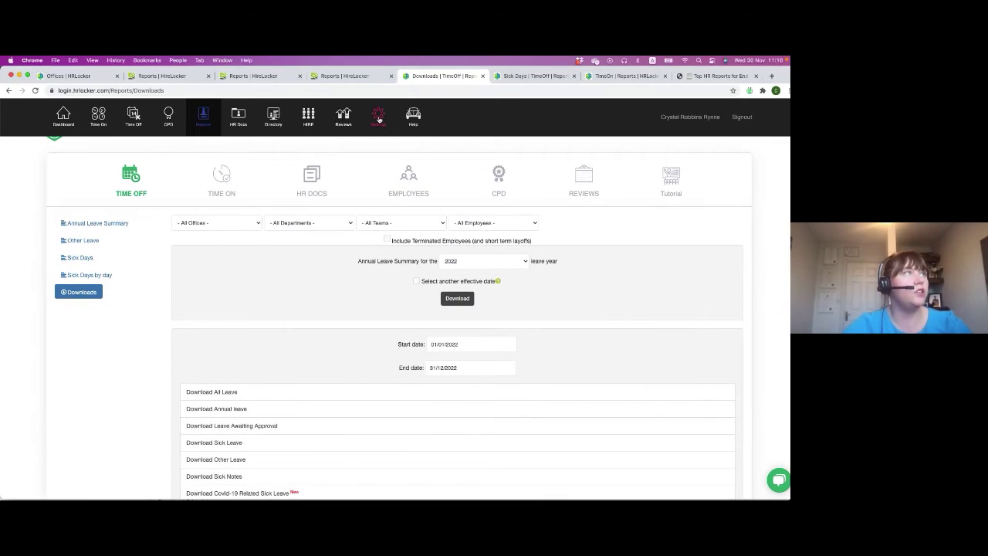
{"action": "left_click", "coordinate": [379, 118]}
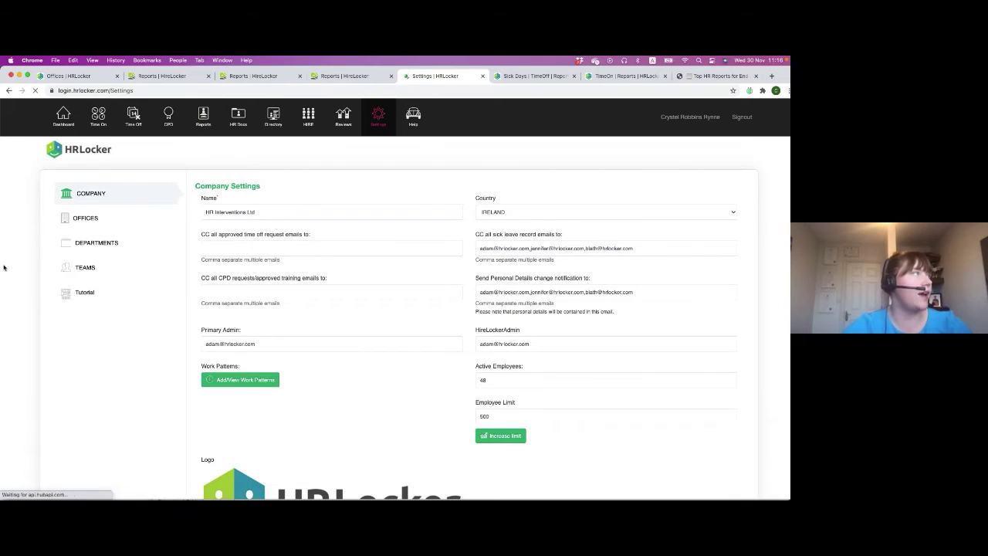
{"action": "left_click", "coordinate": [88, 223]}
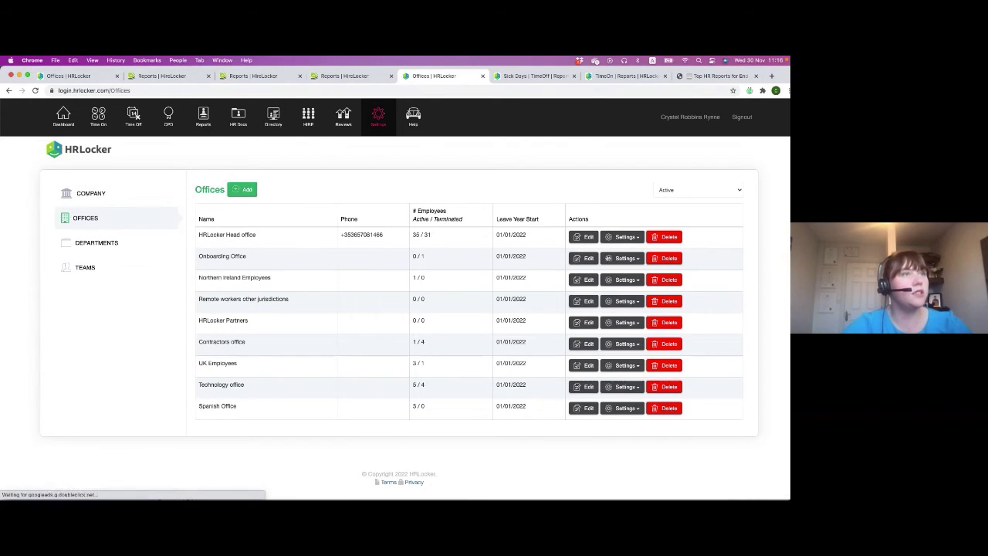
{"action": "left_click", "coordinate": [624, 236]}
{"action": "left_click", "coordinate": [628, 264]}
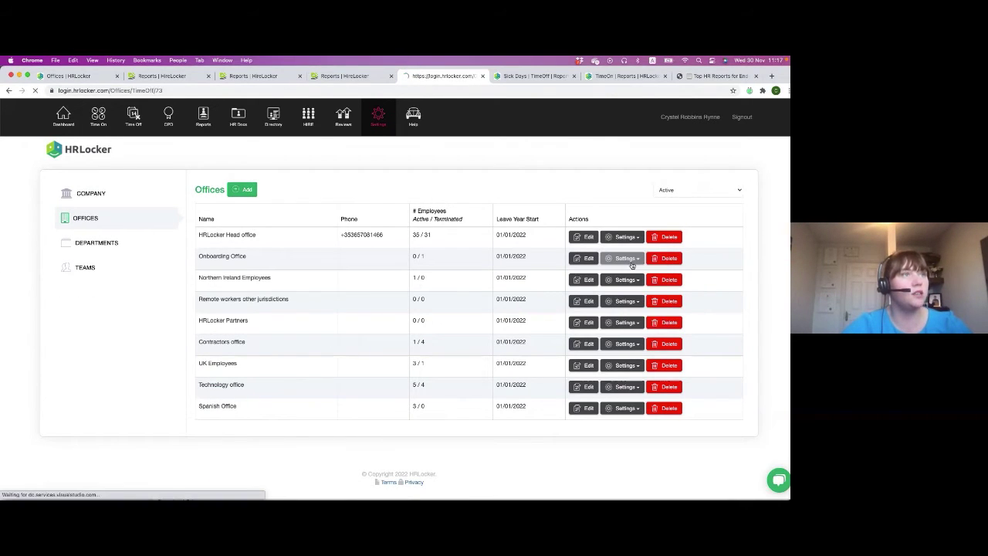
{"action": "scroll", "coordinate": [267, 366], "scroll_direction": "down", "scroll_amount": 15}
{"action": "scroll", "coordinate": [329, 365], "scroll_direction": "down", "scroll_amount": 20}
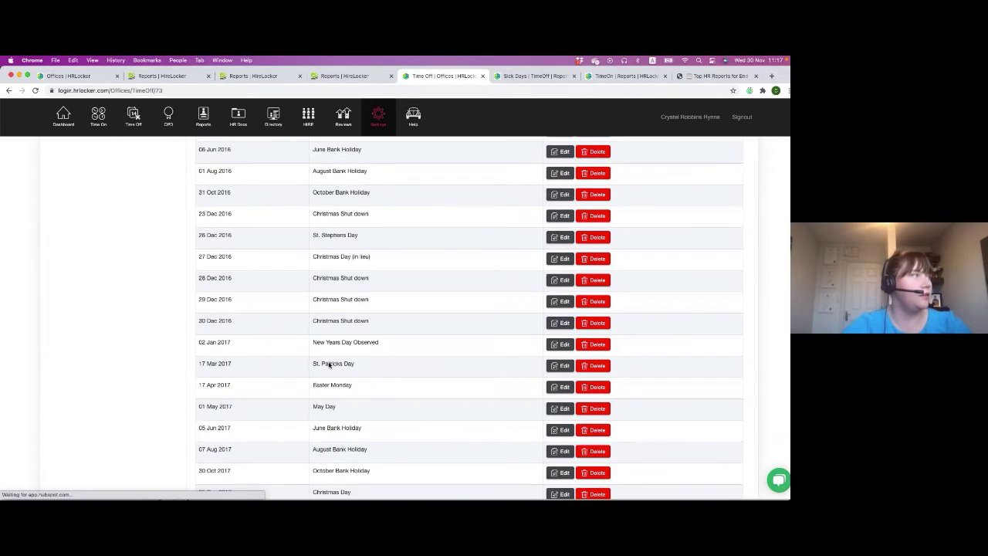
{"action": "scroll", "coordinate": [329, 365], "scroll_direction": "down", "scroll_amount": 4}
{"action": "scroll", "coordinate": [328, 365], "scroll_direction": "up", "scroll_amount": 5}
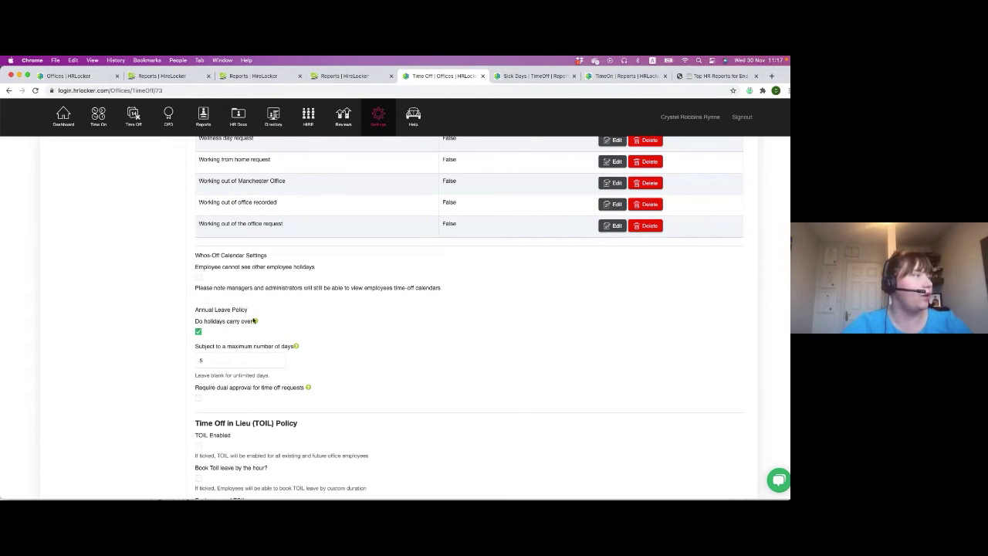
- Enter 5 as the maximum number of carry-over days in the Annual Leave Policy
{"action": "left_click_drag", "start_coordinate": [193, 349], "coordinate": [304, 348]}
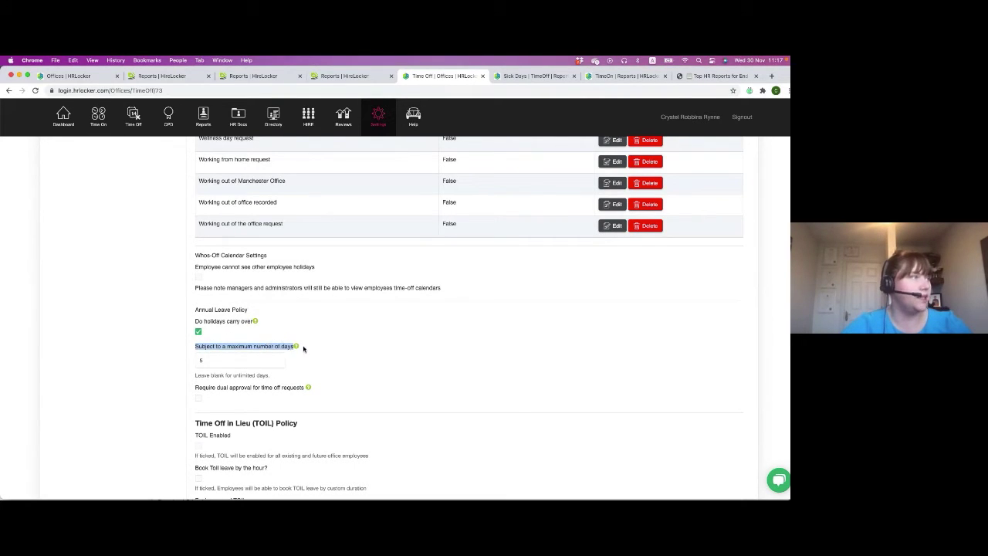
{"action": "left_click", "coordinate": [275, 347]}
{"action": "left_click", "coordinate": [202, 362]}
{"action": "type", "text": "5"}
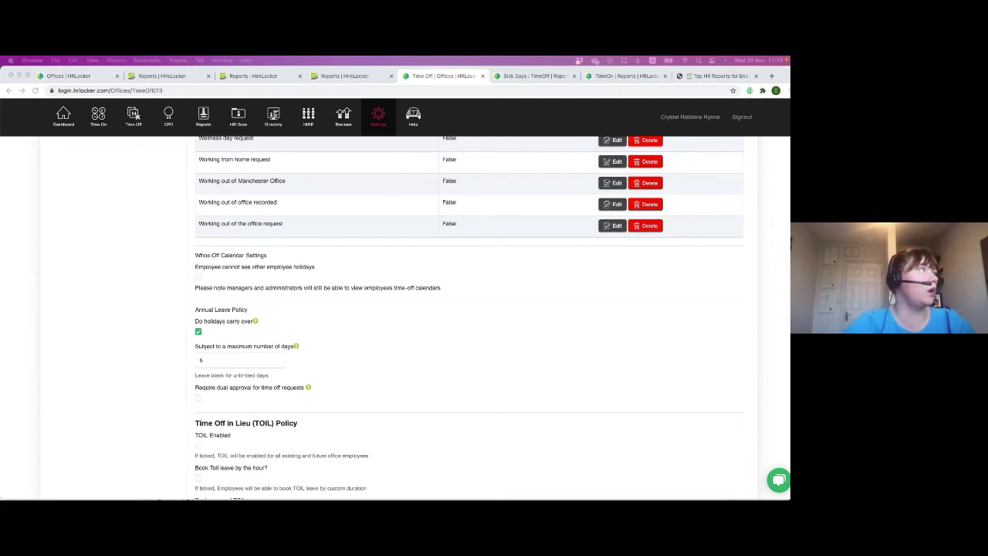
{"action": "scroll", "coordinate": [305, 261], "scroll_direction": "up", "scroll_amount": 10}
{"action": "scroll", "coordinate": [304, 261], "scroll_direction": "up", "scroll_amount": 5}
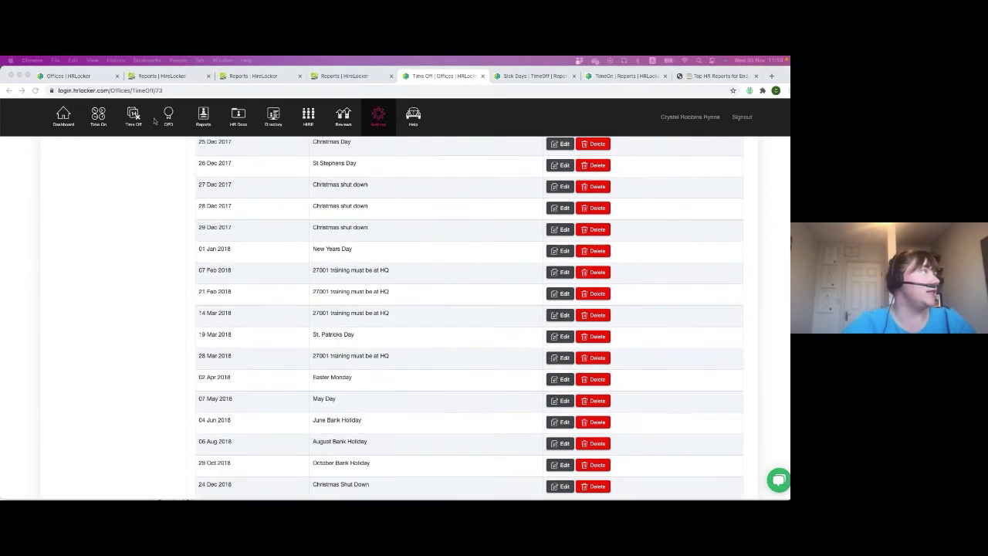
- Review My Time Off requests and sick leave logs, returning to the 28-day leave balance chart
{"action": "left_click", "coordinate": [131, 117]}
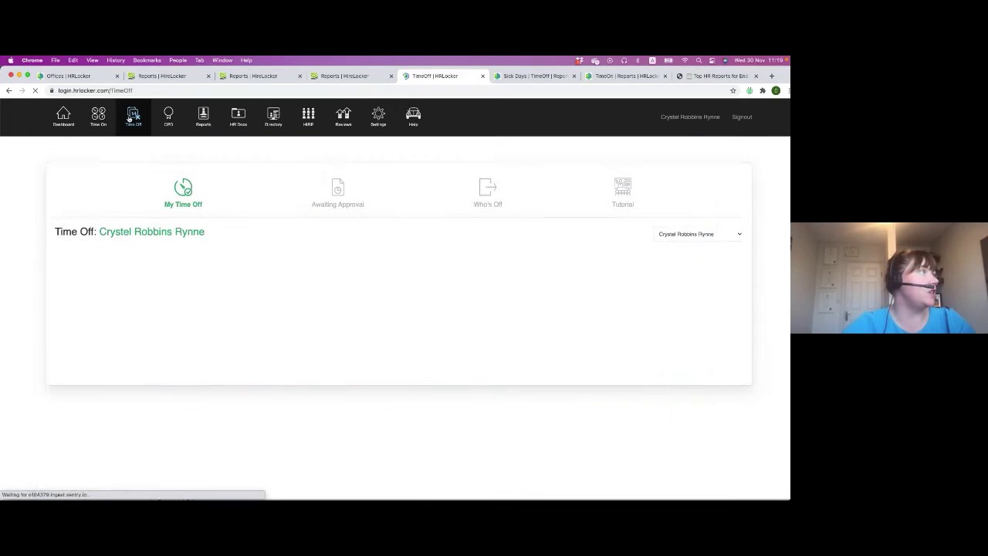
{"action": "scroll", "coordinate": [275, 425], "scroll_direction": "down", "scroll_amount": 10}
{"action": "scroll", "coordinate": [276, 427], "scroll_direction": "down", "scroll_amount": 3}
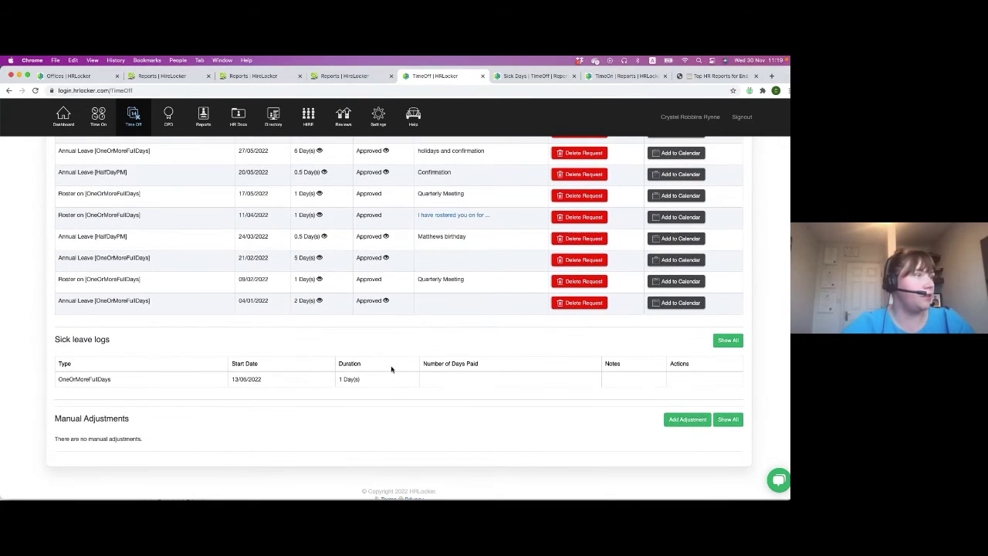
{"action": "left_click_drag", "start_coordinate": [421, 364], "coordinate": [487, 365]}
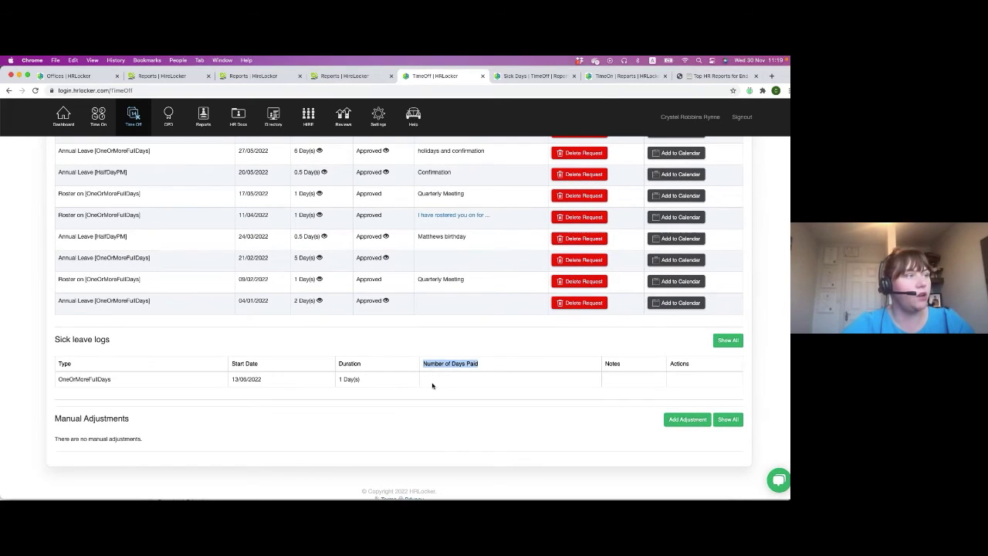
{"action": "left_click", "coordinate": [457, 377]}
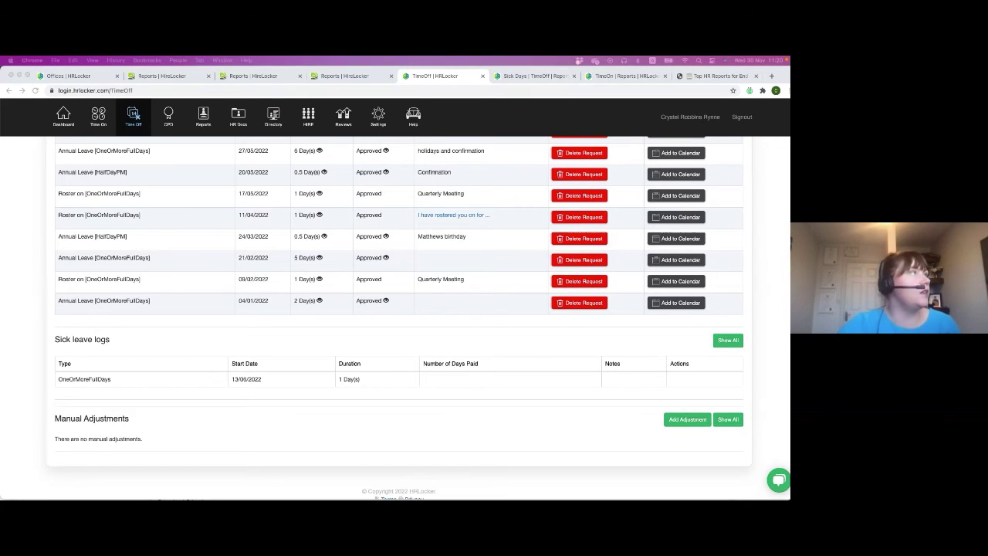
{"action": "left_click", "coordinate": [512, 337]}
{"action": "scroll", "coordinate": [511, 338], "scroll_direction": "up", "scroll_amount": 10}
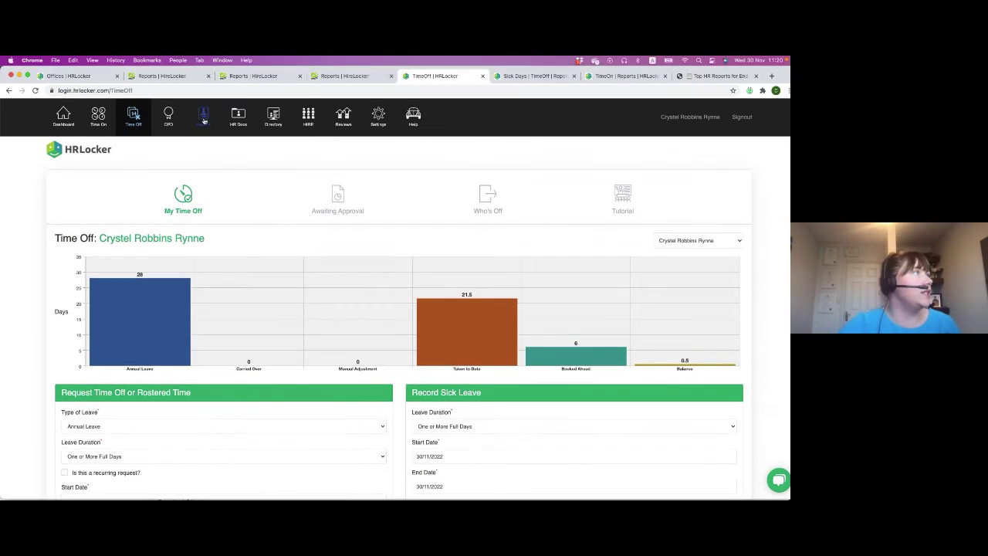
- Review the Sick Days by day chart, peaking Wednesday at 41.5, then move to Time On reports
{"action": "left_click", "coordinate": [209, 120]}
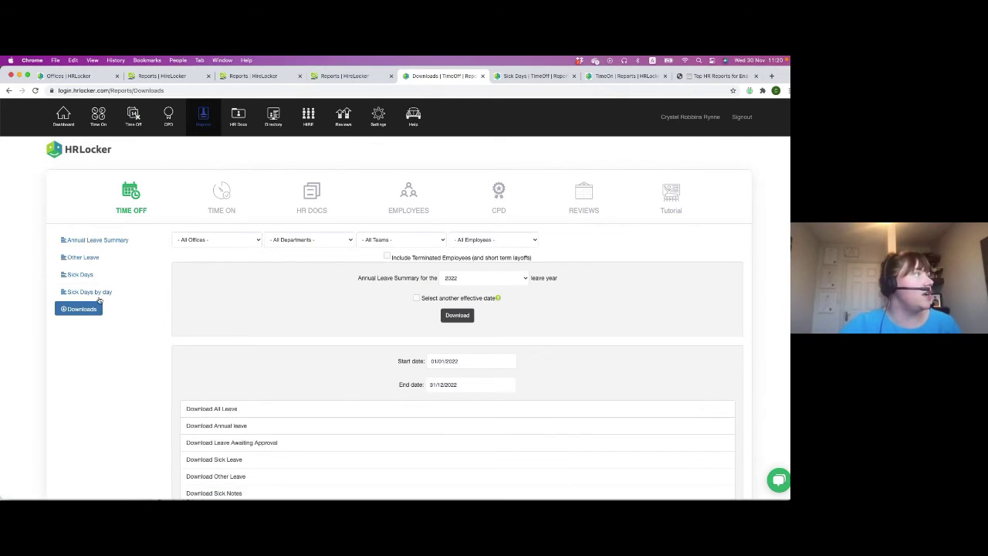
{"action": "left_click", "coordinate": [99, 300]}
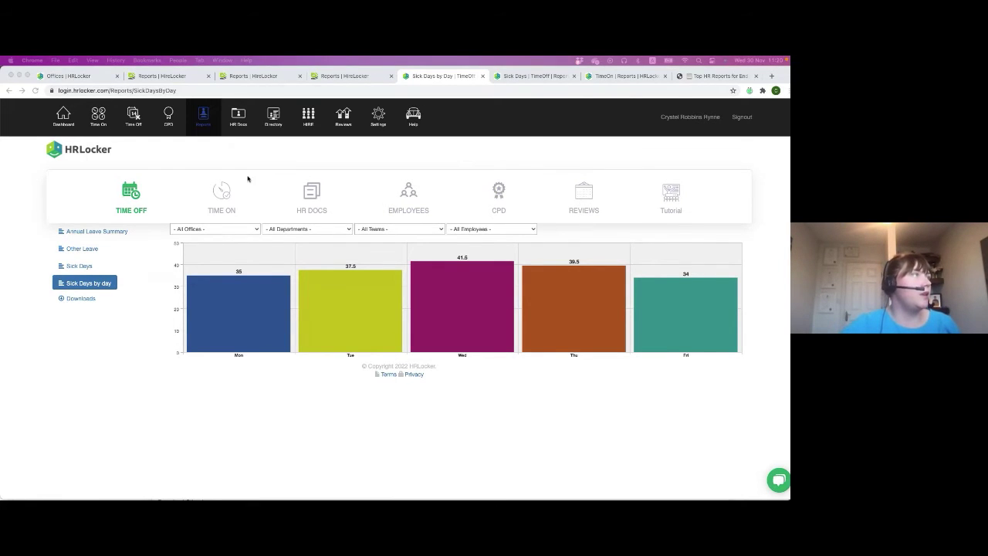
{"action": "left_click", "coordinate": [221, 193]}
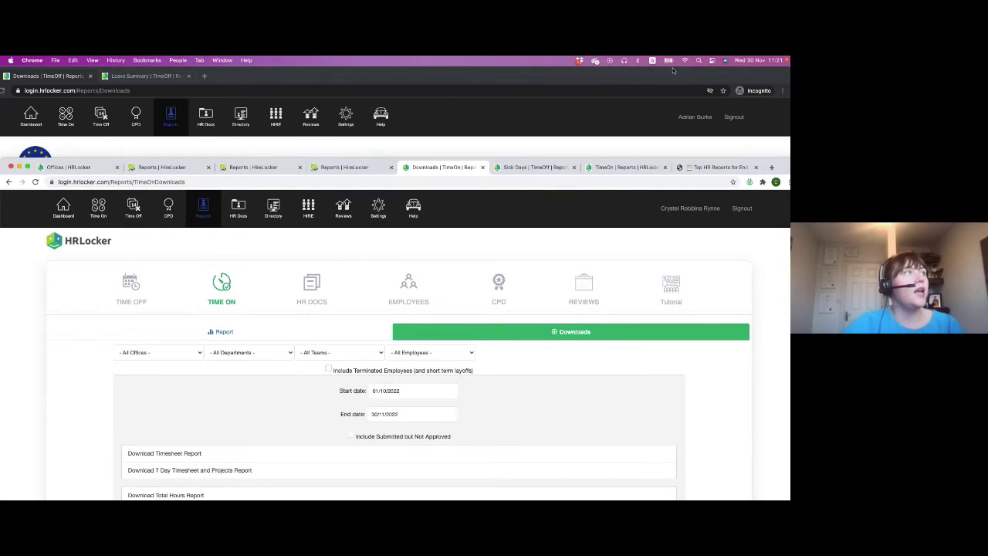
- Show the other account's Time On report downloads for 01/10/2022–30/11/2022
{"action": "left_click", "coordinate": [173, 222]}
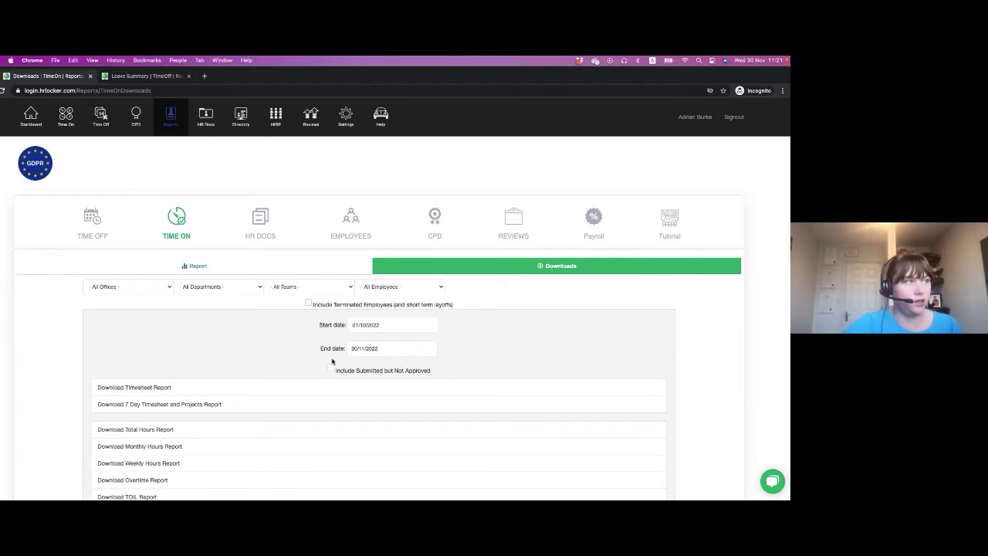
{"action": "left_click_drag", "start_coordinate": [351, 374], "coordinate": [440, 373]}
{"action": "left_click", "coordinate": [445, 372]}
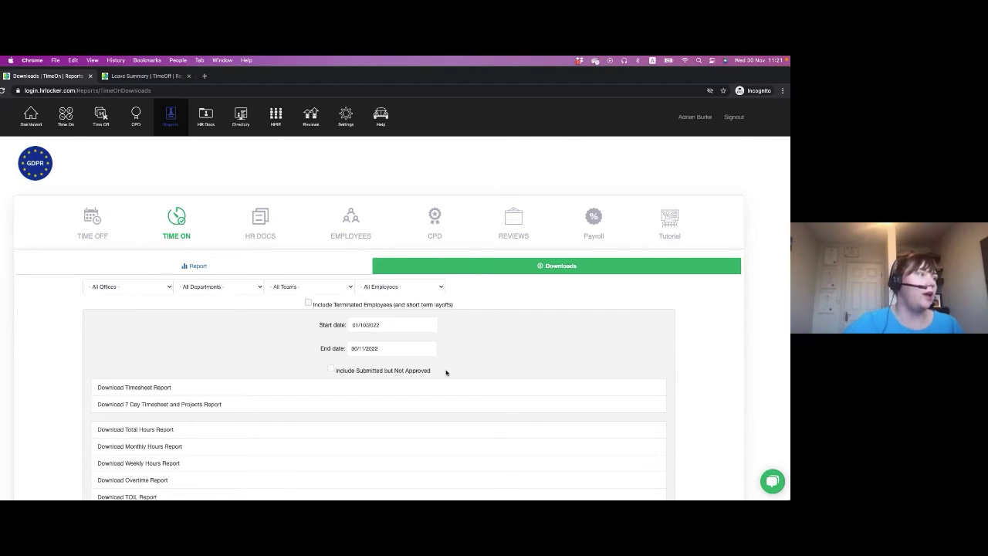
{"action": "scroll", "coordinate": [446, 373], "scroll_direction": "down", "scroll_amount": 3}
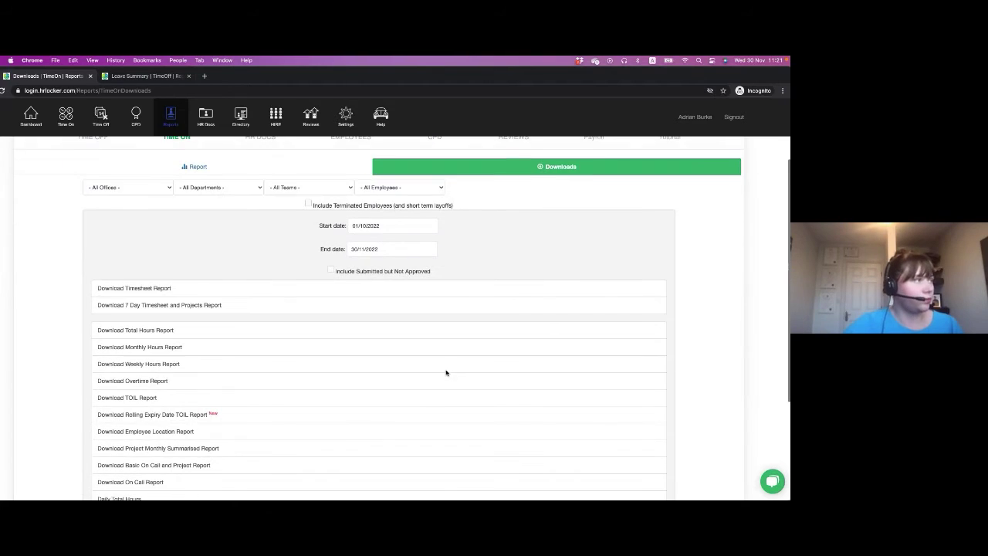
{"action": "scroll", "coordinate": [446, 373], "scroll_direction": "down", "scroll_amount": 1}
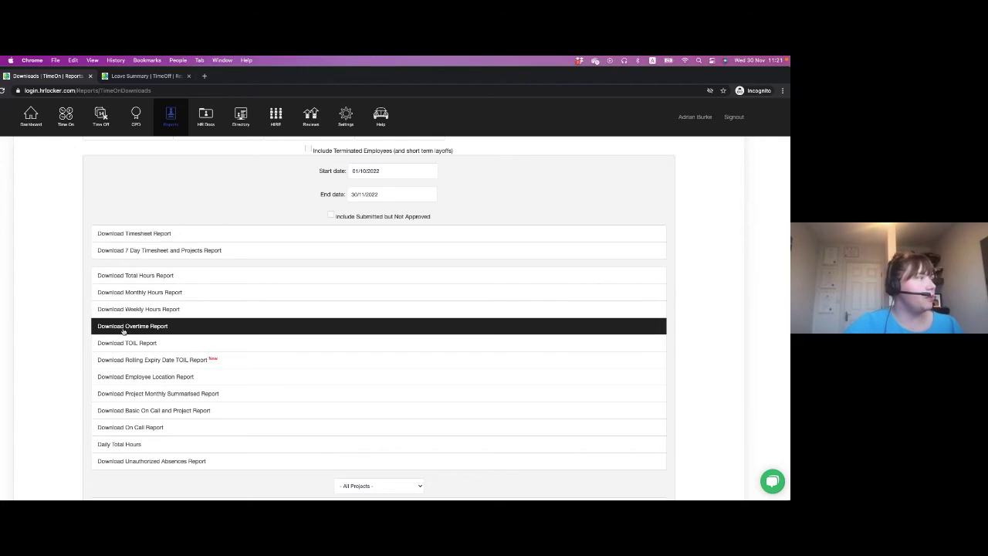
{"action": "mouse_move", "coordinate": [212, 327]}
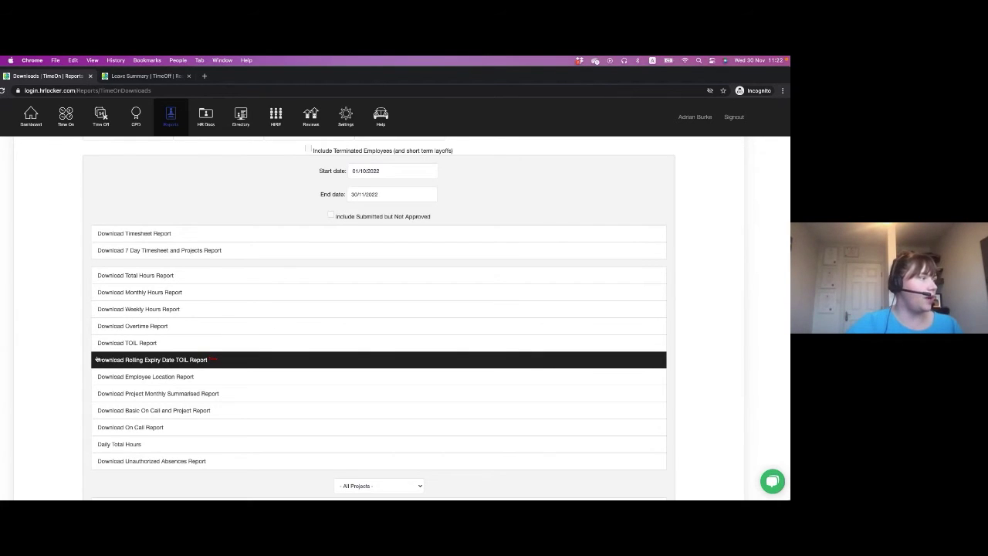
{"action": "scroll", "coordinate": [83, 403], "scroll_direction": "down", "scroll_amount": 3}
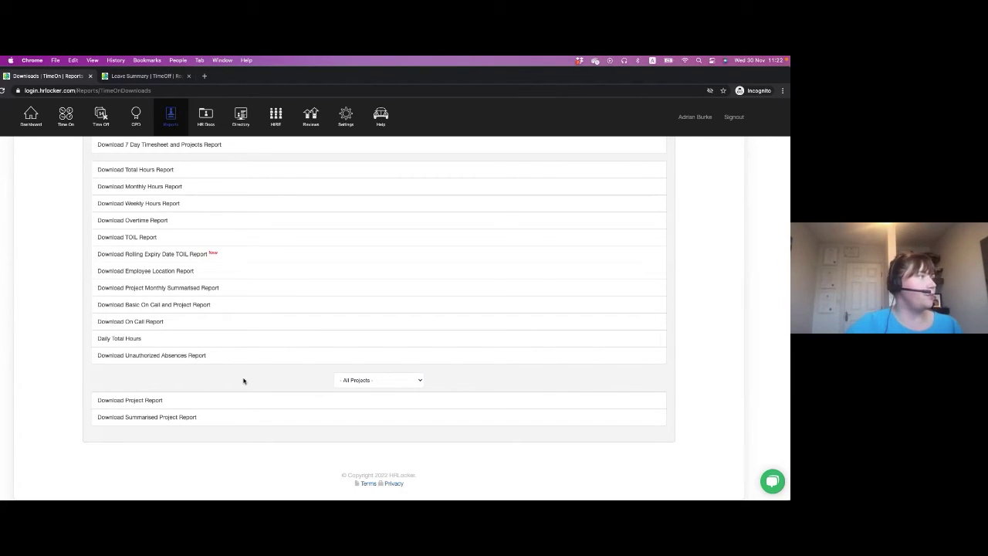
{"action": "scroll", "coordinate": [188, 379], "scroll_direction": "up", "scroll_amount": 7}
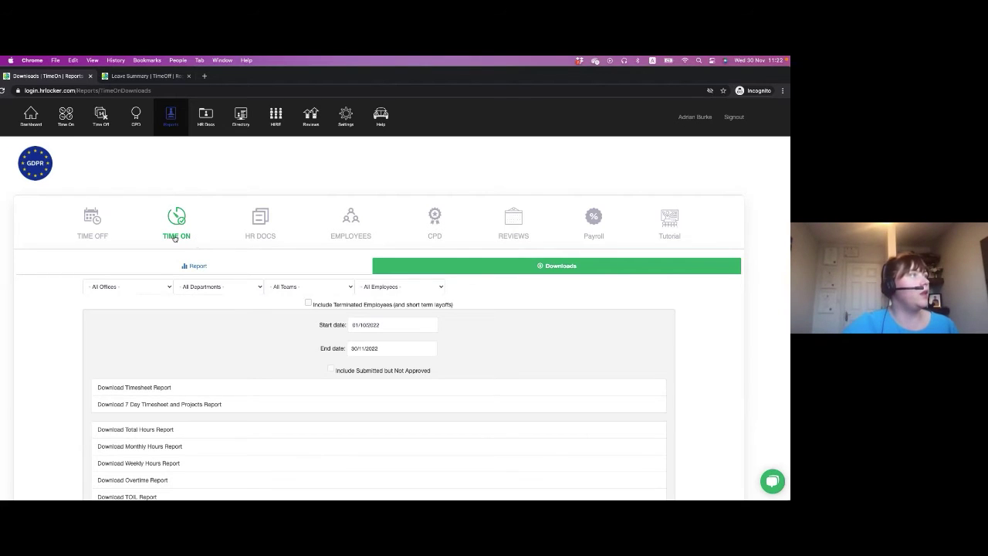
- Open HR Docs reports and rearrange the two browser windows, bringing the Time On window forward
{"action": "left_click", "coordinate": [259, 239]}
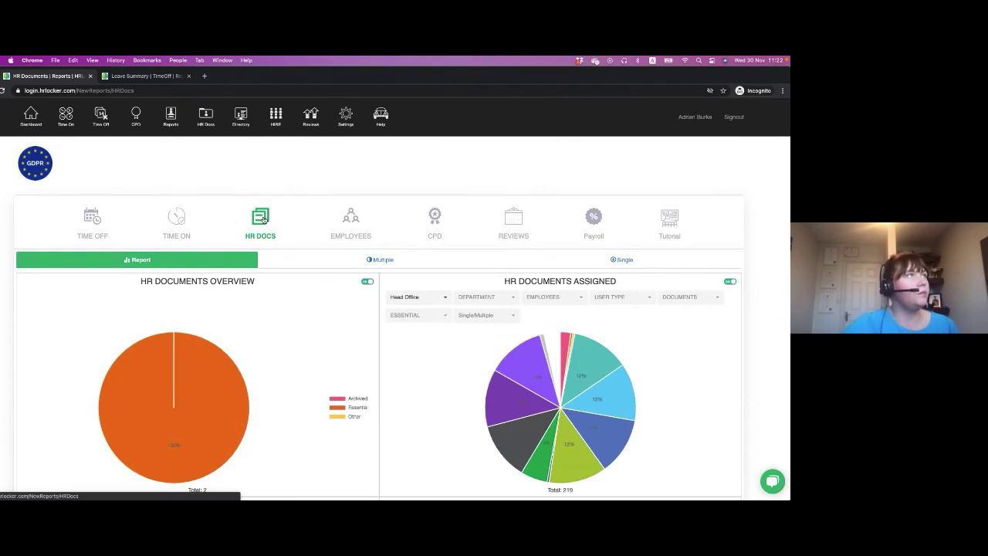
{"action": "mouse_move", "coordinate": [399, 82]}
{"action": "left_mouse_down"}
{"action": "mouse_move", "coordinate": [397, 106]}
{"action": "mouse_move", "coordinate": [396, 81]}
{"action": "left_mouse_up"}
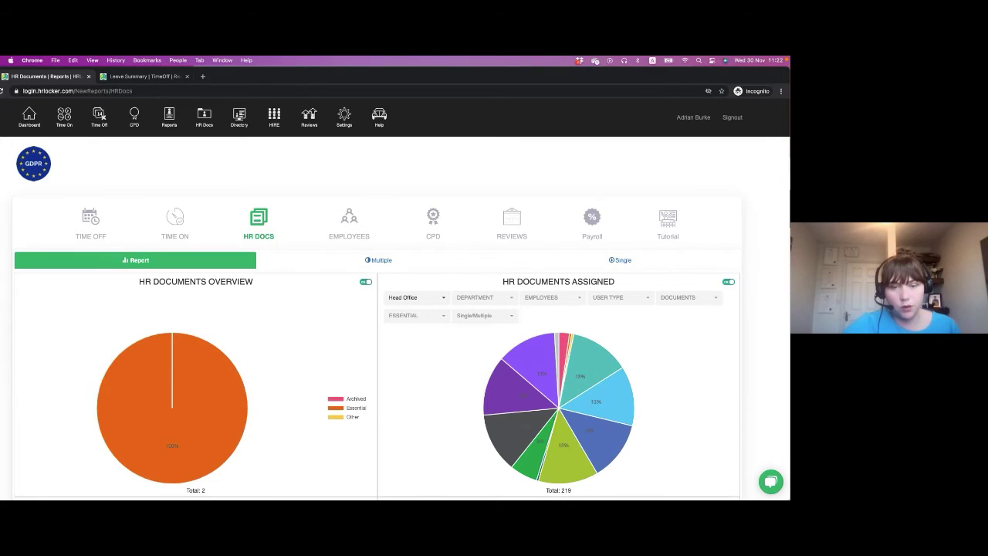
{"action": "key", "text": "super+grave"}
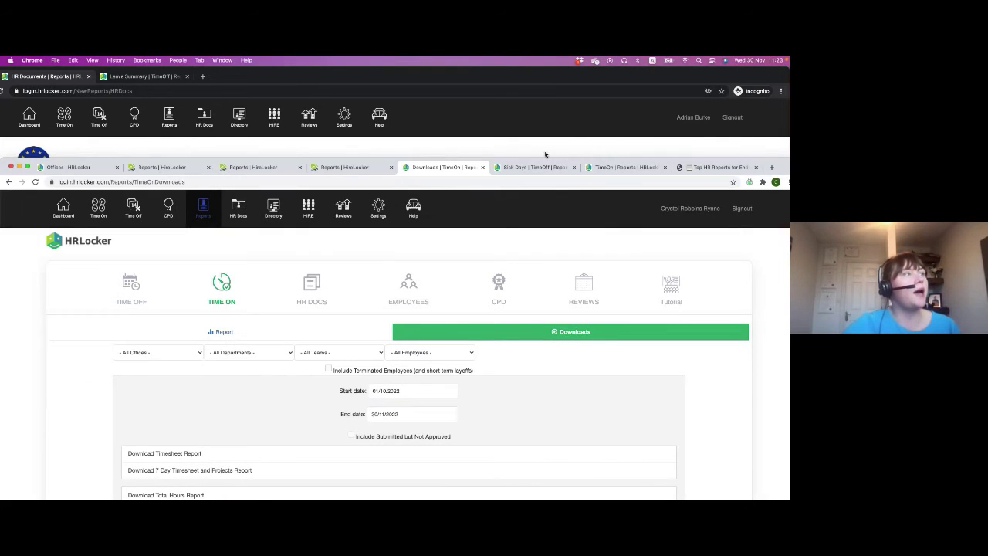
{"action": "left_click", "coordinate": [546, 155]}
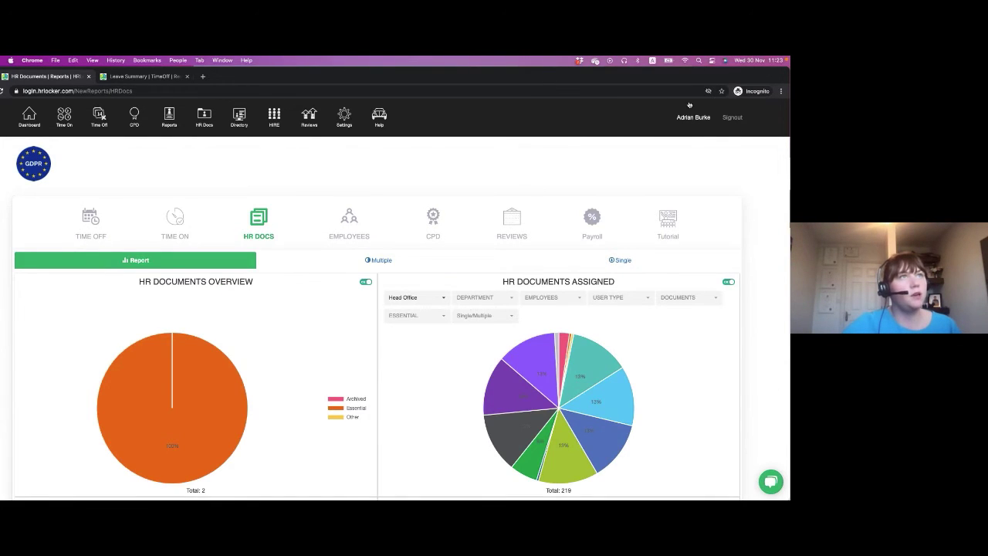
{"action": "left_click_drag", "start_coordinate": [695, 75], "coordinate": [697, 243]}
{"action": "left_click_drag", "start_coordinate": [781, 163], "coordinate": [781, 75]}
- Open HR Docs reports in the second window, showing Overview (2) and Assigned (219) charts
{"action": "left_click", "coordinate": [312, 193]}
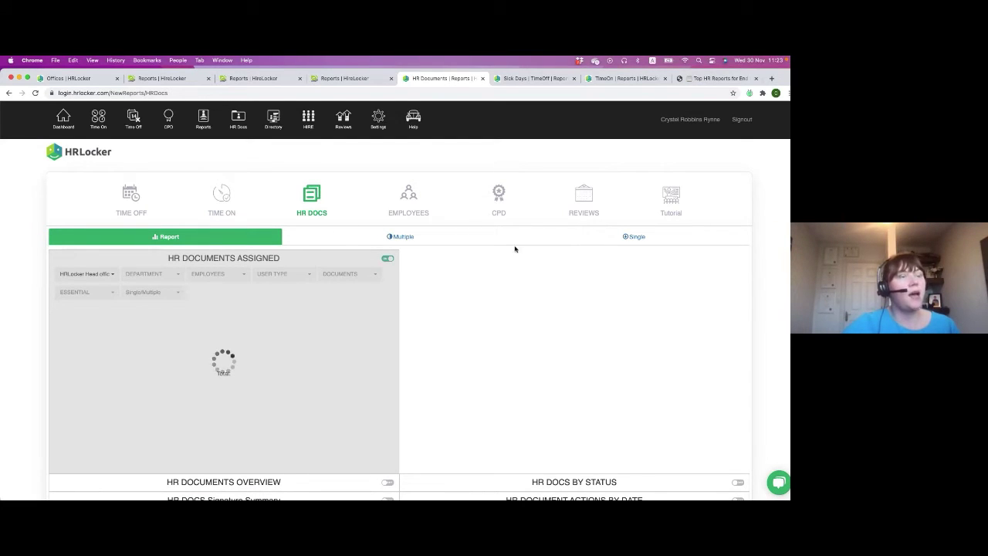
{"action": "scroll", "coordinate": [462, 310], "scroll_direction": "down", "scroll_amount": 3}
{"action": "scroll", "coordinate": [463, 309], "scroll_direction": "up", "scroll_amount": 1}
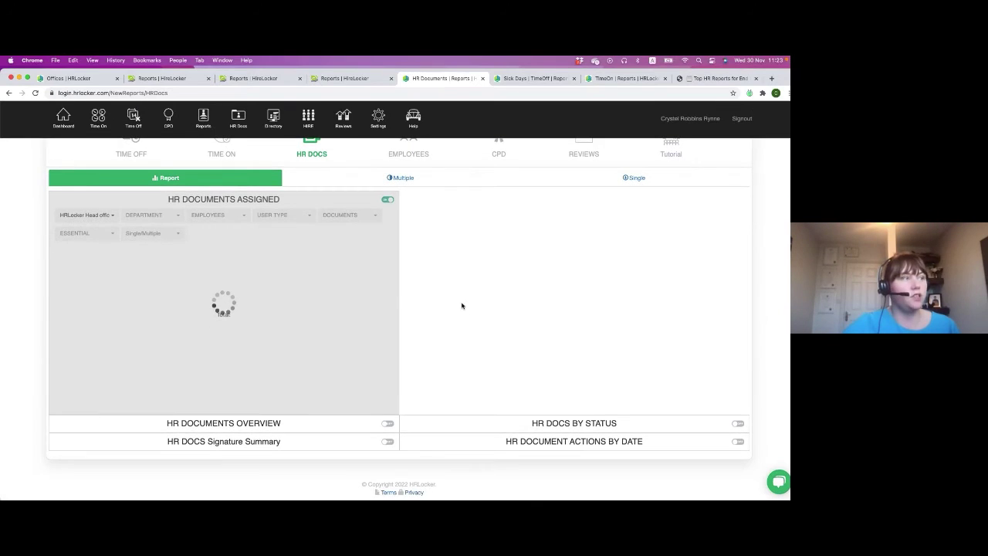
{"action": "scroll", "coordinate": [462, 306], "scroll_direction": "up", "scroll_amount": 2}
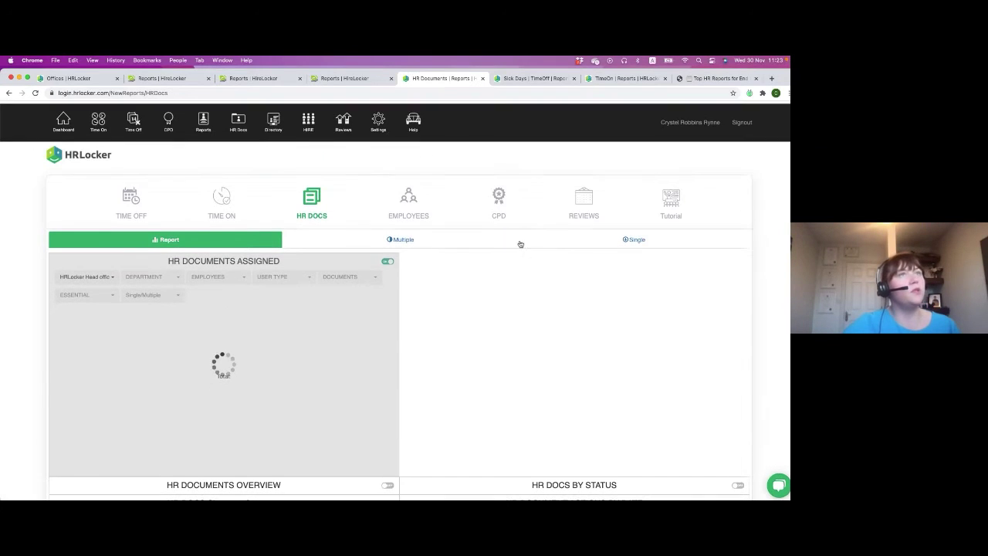
{"action": "mouse_move", "coordinate": [781, 77]}
{"action": "left_mouse_down"}
{"action": "mouse_move", "coordinate": [781, 190]}
{"action": "mouse_move", "coordinate": [778, 76]}
{"action": "left_mouse_up"}
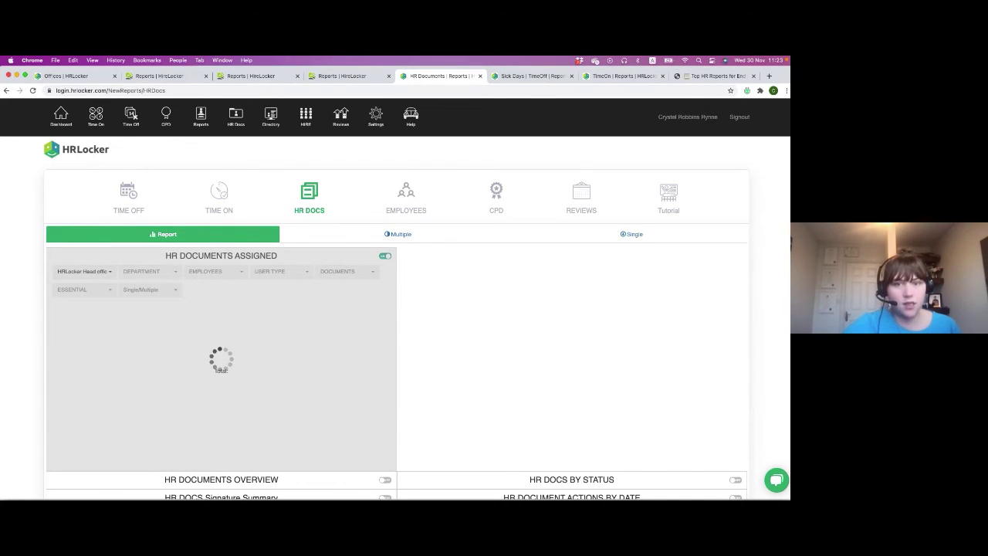
{"action": "key", "text": "super+grave"}
{"action": "left_click_drag", "start_coordinate": [696, 241], "coordinate": [697, 71]}
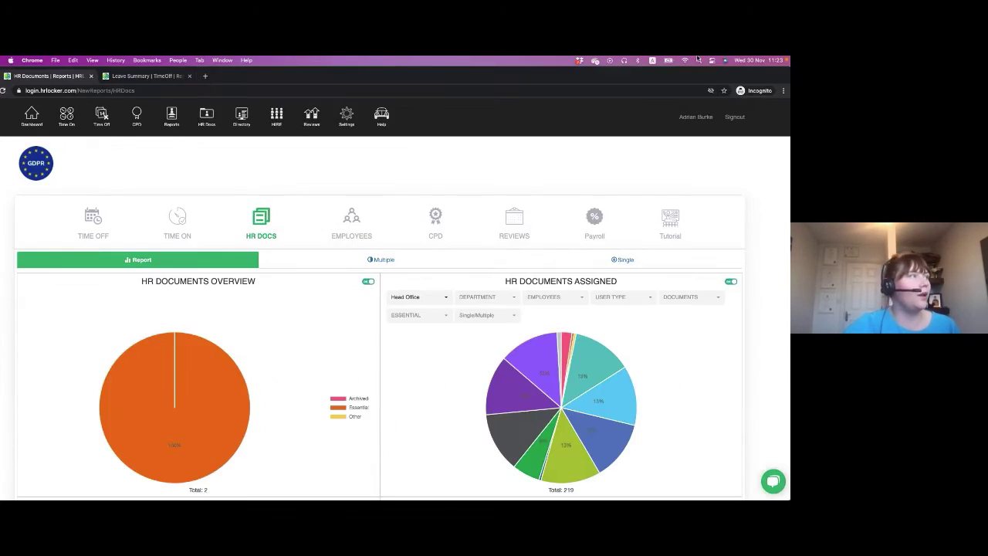
- Sort the HR Docs Signature Summary table by Signed On date
{"action": "scroll", "coordinate": [501, 362], "scroll_direction": "down", "scroll_amount": 3}
{"action": "scroll", "coordinate": [501, 362], "scroll_direction": "down", "scroll_amount": 1}
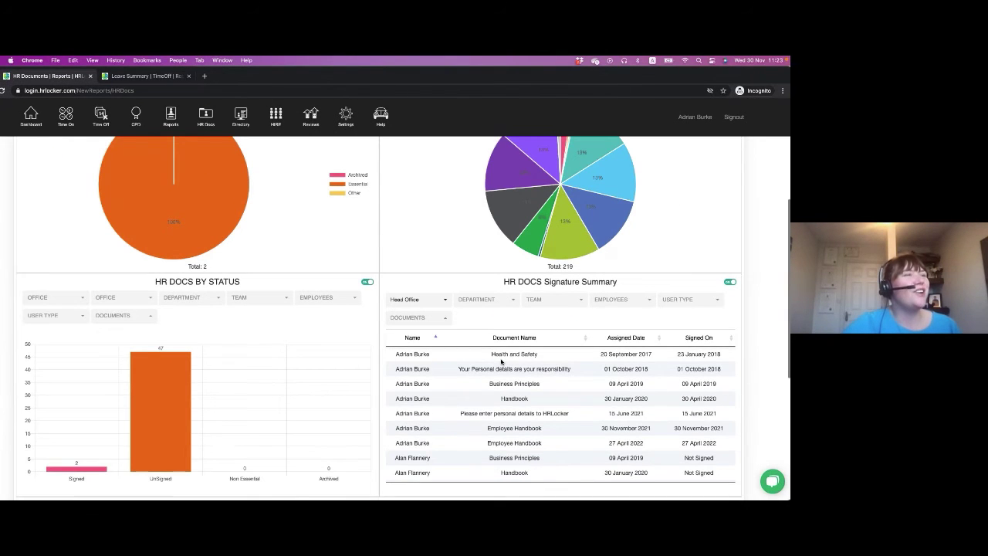
{"action": "scroll", "coordinate": [507, 360], "scroll_direction": "down", "scroll_amount": 1}
{"action": "scroll", "coordinate": [509, 363], "scroll_direction": "up", "scroll_amount": 1}
{"action": "scroll", "coordinate": [699, 233], "scroll_direction": "down", "scroll_amount": 1}
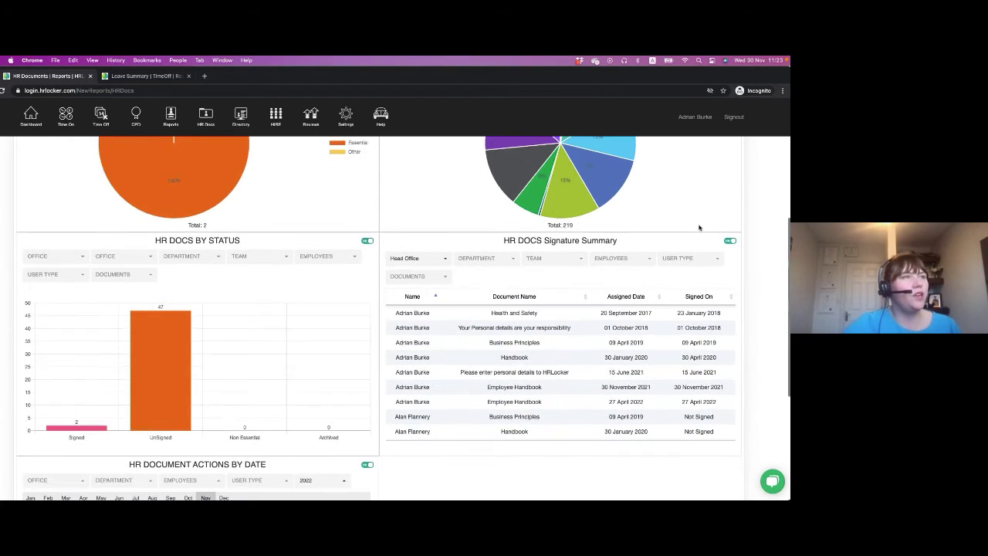
{"action": "left_click", "coordinate": [732, 295]}
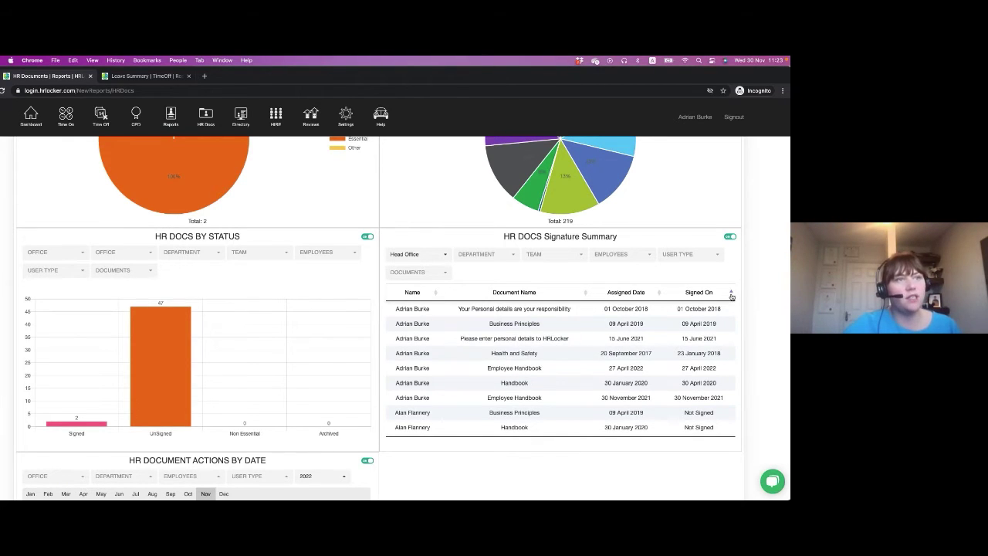
- Highlight the Not Signed rows in the signature table, then return to the report's top
{"action": "scroll", "coordinate": [689, 421], "scroll_direction": "down", "scroll_amount": 3}
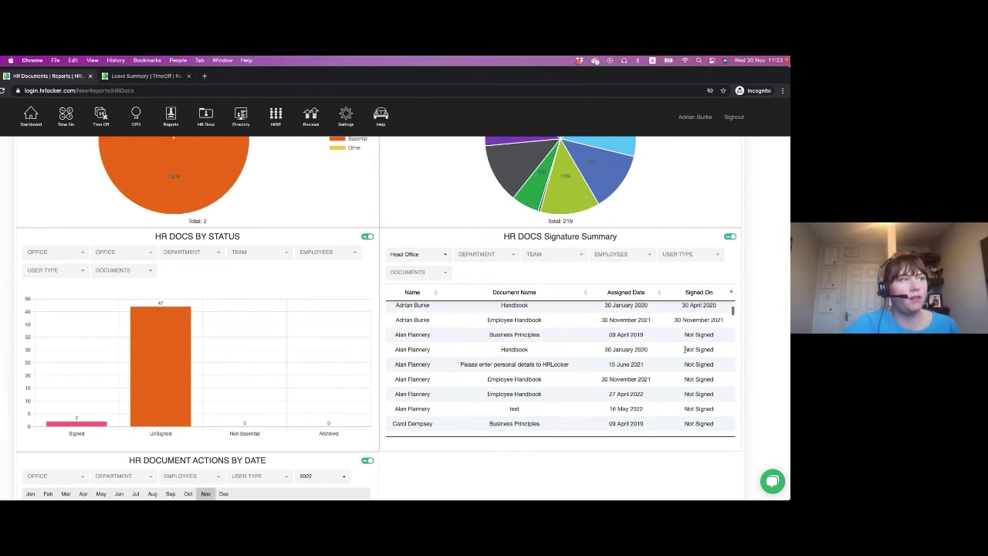
{"action": "left_click_drag", "start_coordinate": [722, 424], "coordinate": [680, 337]}
{"action": "left_click", "coordinate": [593, 350]}
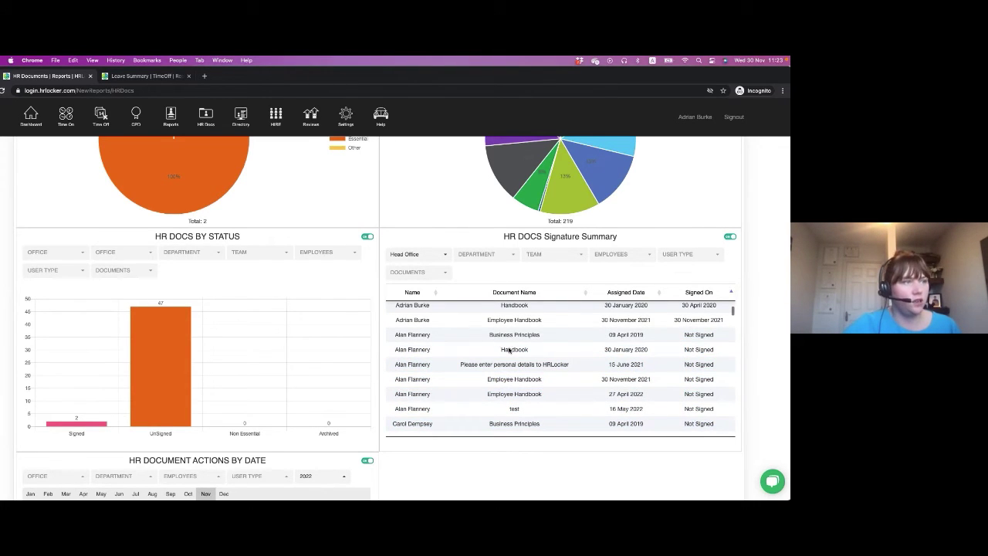
{"action": "scroll", "coordinate": [546, 395], "scroll_direction": "down", "scroll_amount": 2}
{"action": "scroll", "coordinate": [546, 395], "scroll_direction": "up", "scroll_amount": 2}
{"action": "scroll", "coordinate": [551, 347], "scroll_direction": "up", "scroll_amount": 3}
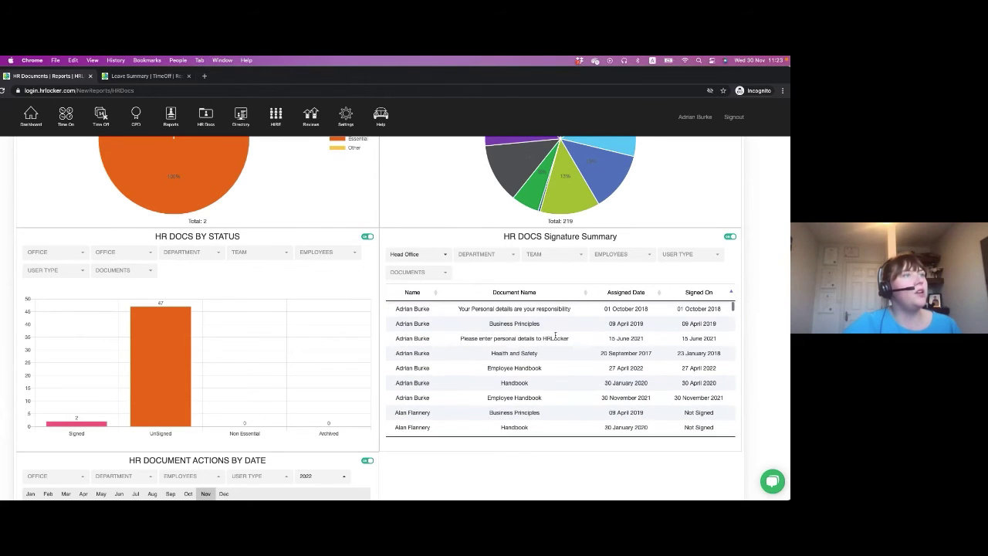
{"action": "scroll", "coordinate": [461, 205], "scroll_direction": "up", "scroll_amount": 5}
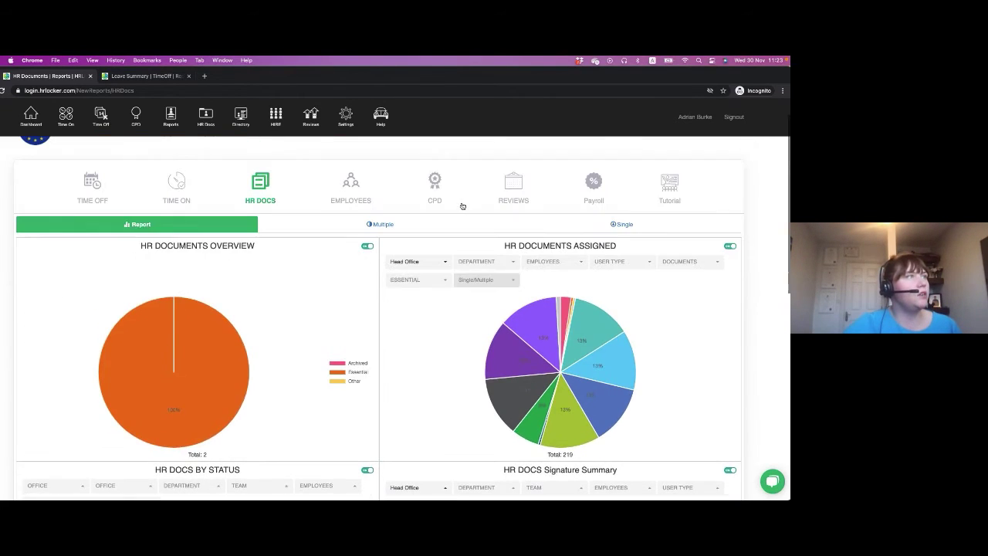
- Chart Business Principles signed versus unsigned (46 unsigned) on the Multiple tab, after briefly viewing Single
{"action": "left_click", "coordinate": [381, 261]}
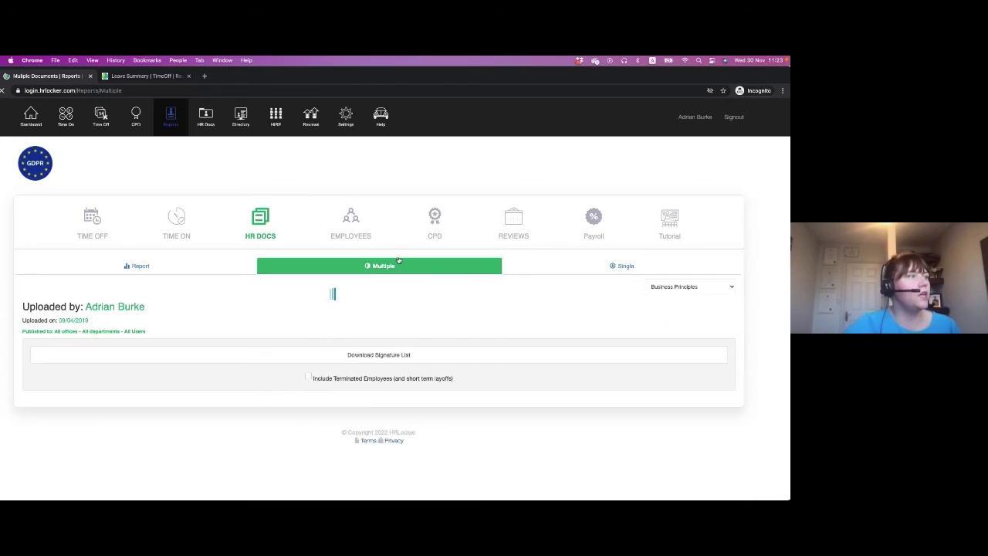
{"action": "scroll", "coordinate": [352, 407], "scroll_direction": "down", "scroll_amount": 1}
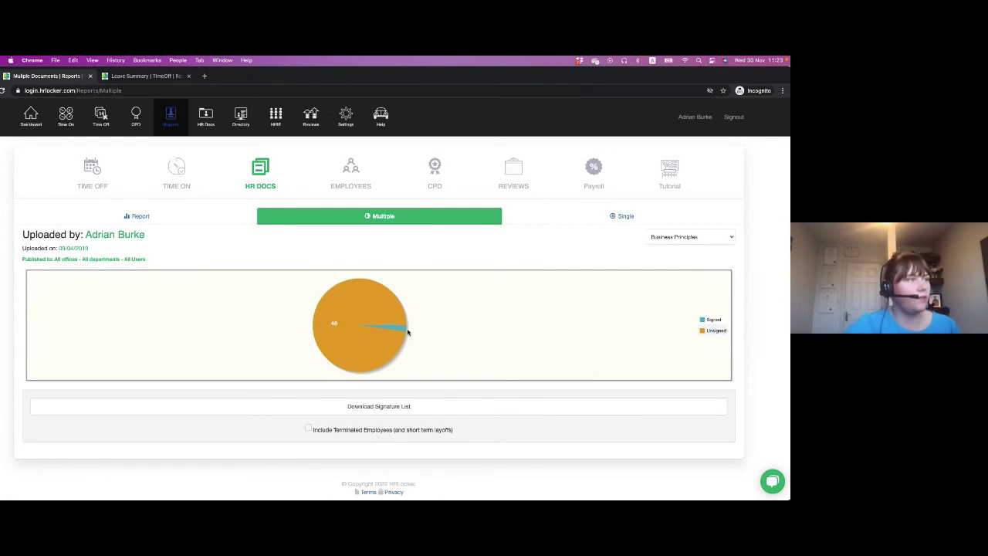
{"action": "left_click", "coordinate": [622, 218]}
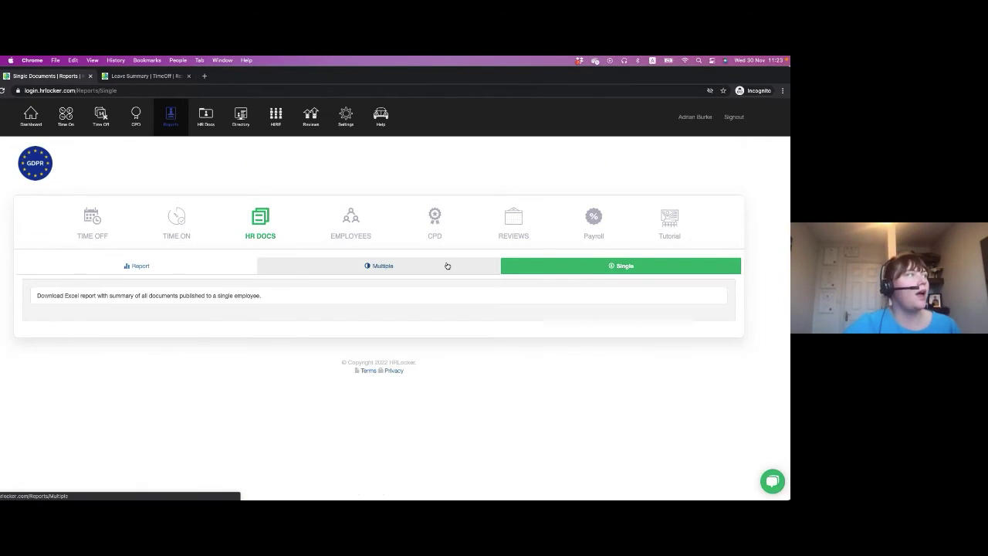
{"action": "left_click", "coordinate": [408, 265]}
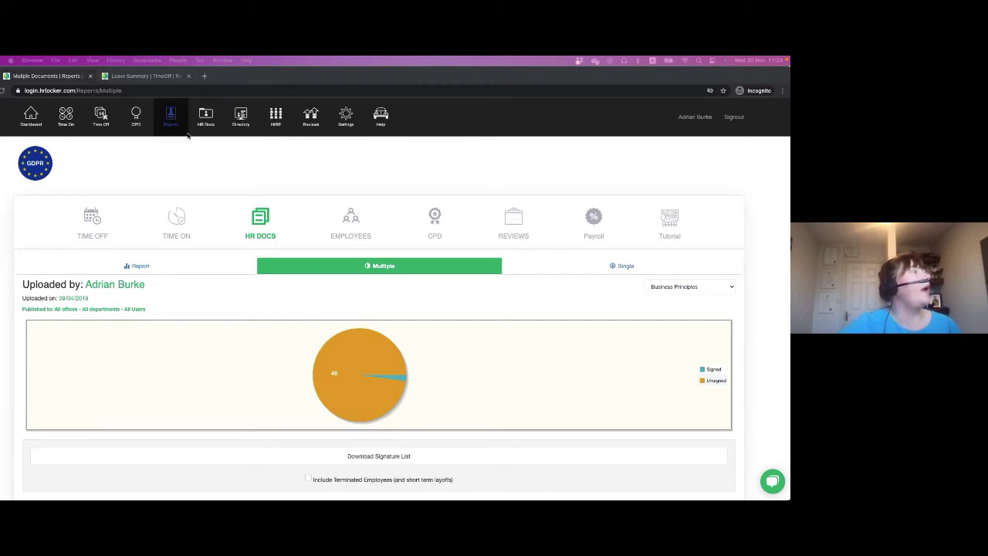
- Open the Employees report downloads and browse the directory, salary and benefits exports
{"action": "left_click", "coordinate": [348, 201]}
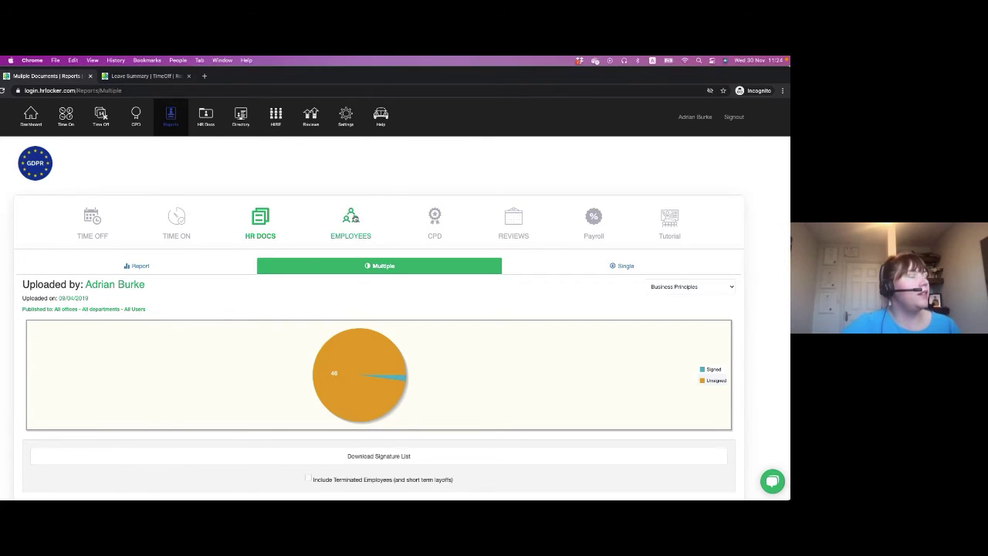
{"action": "left_click", "coordinate": [350, 218]}
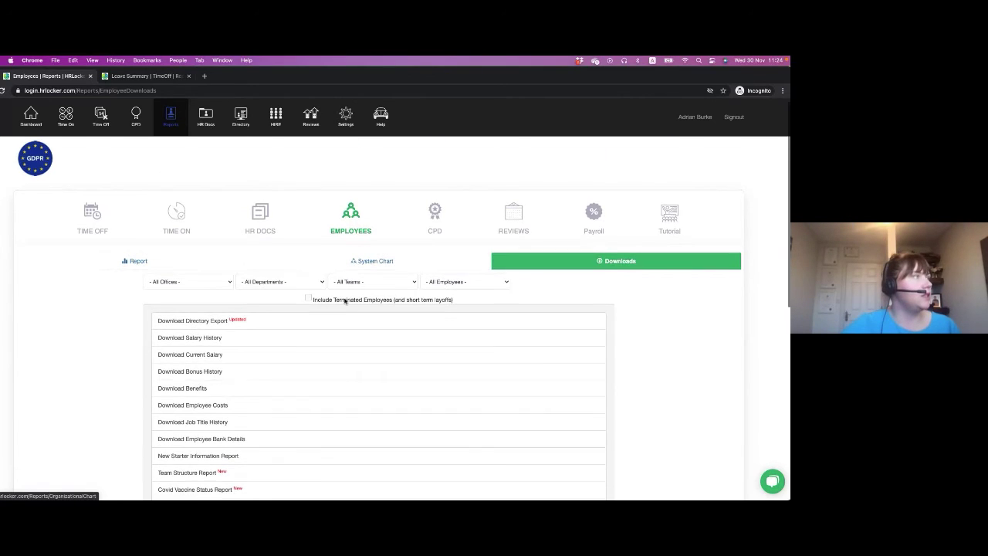
{"action": "scroll", "coordinate": [345, 299], "scroll_direction": "down", "scroll_amount": 3}
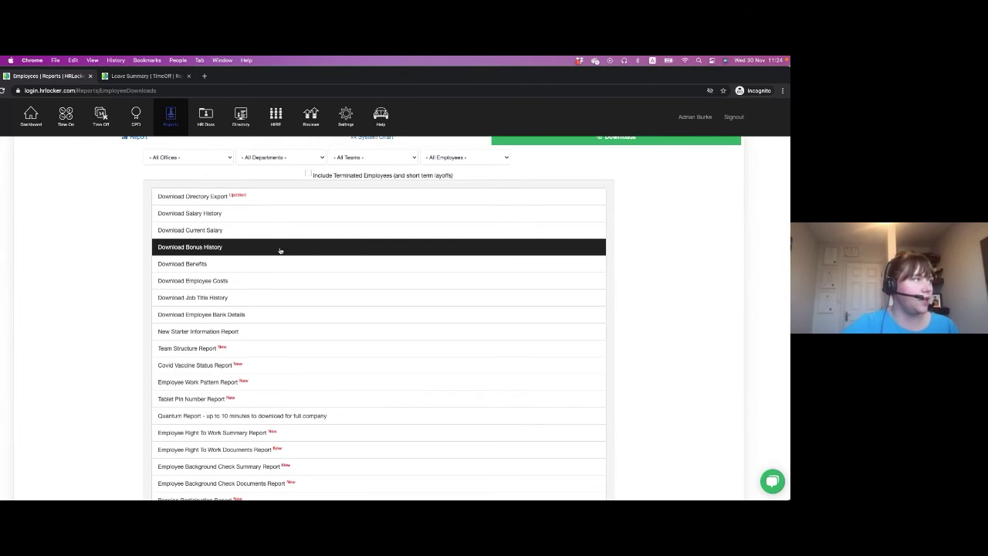
{"action": "scroll", "coordinate": [305, 337], "scroll_direction": "down", "scroll_amount": 3}
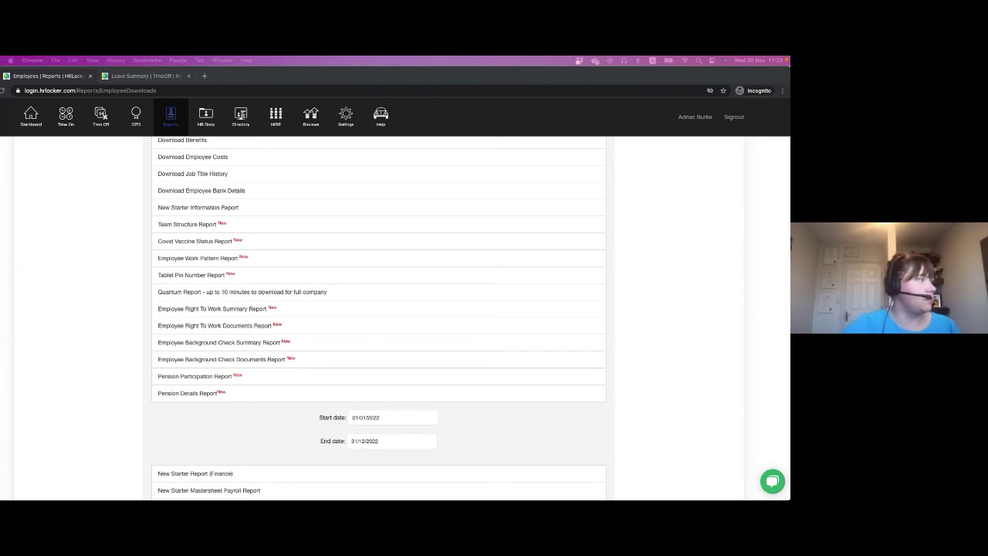
{"action": "scroll", "coordinate": [245, 421], "scroll_direction": "down", "scroll_amount": 2}
{"action": "scroll", "coordinate": [246, 420], "scroll_direction": "down", "scroll_amount": 1}
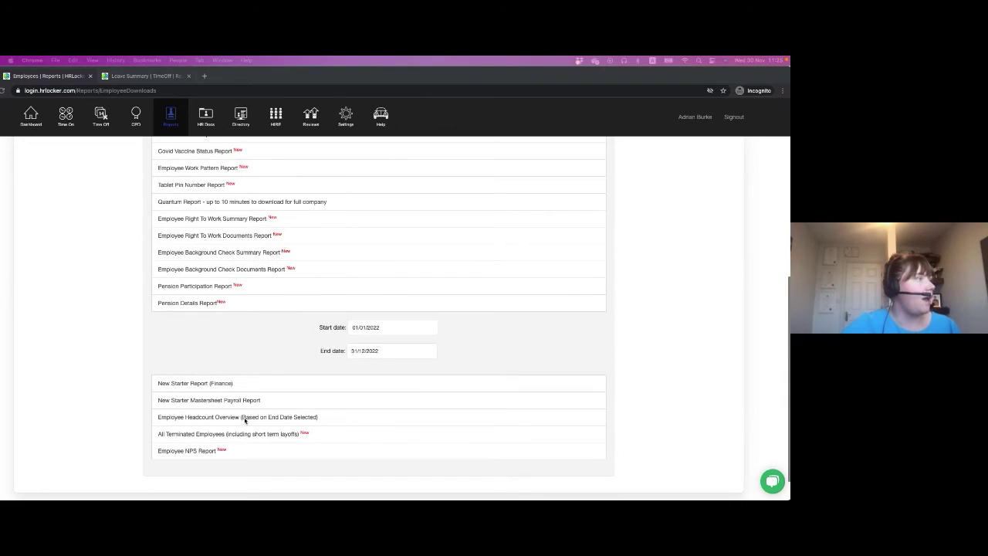
{"action": "left_click", "coordinate": [329, 475]}
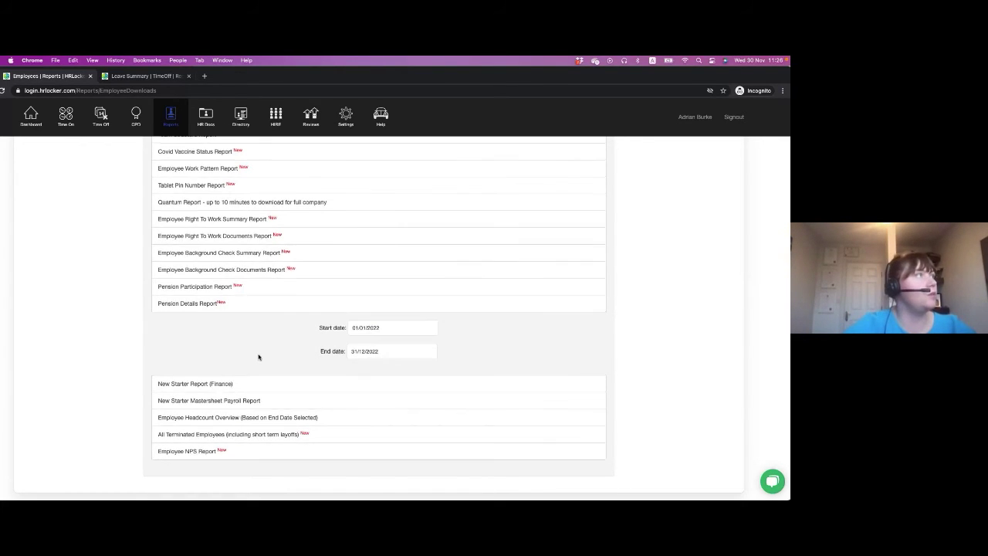
- Download the Pension Participation Report from the Employees Downloads list
{"action": "scroll", "coordinate": [259, 356], "scroll_direction": "up", "scroll_amount": 5}
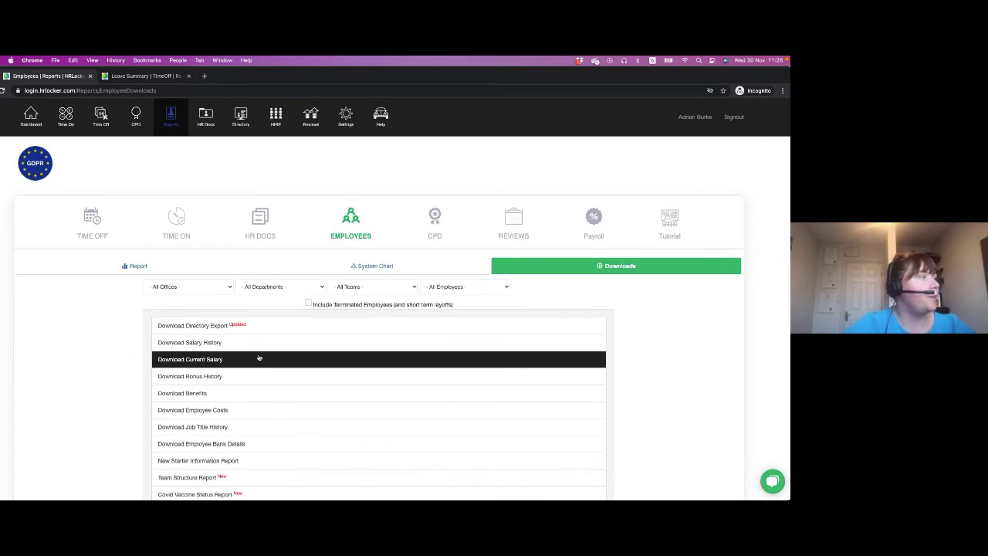
{"action": "scroll", "coordinate": [258, 356], "scroll_direction": "down", "scroll_amount": 3}
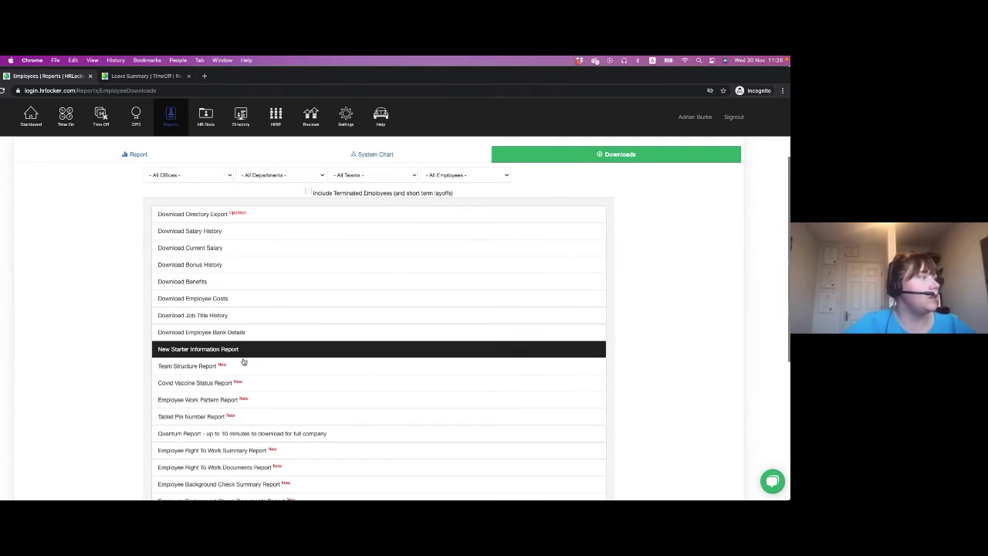
{"action": "scroll", "coordinate": [194, 382], "scroll_direction": "down", "scroll_amount": 2}
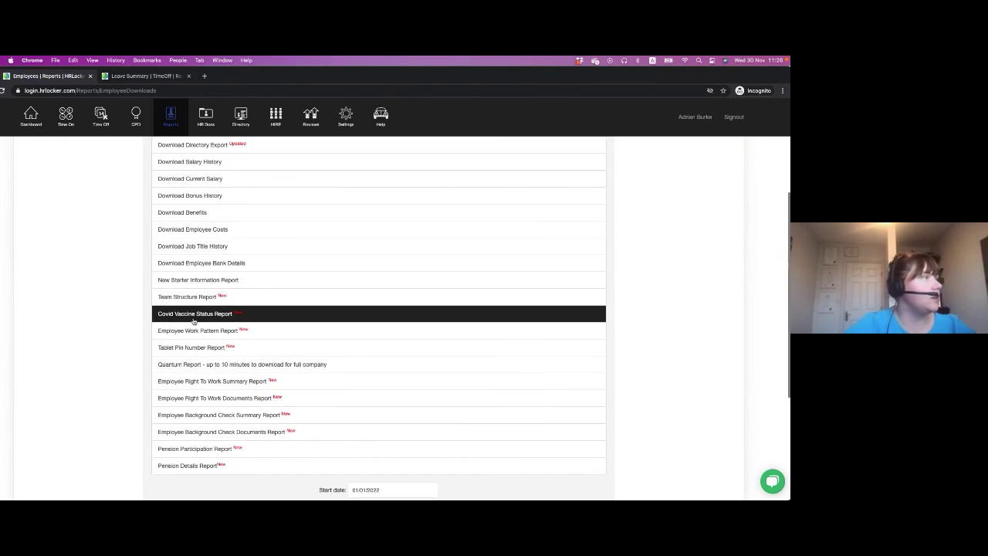
{"action": "scroll", "coordinate": [196, 366], "scroll_direction": "down", "scroll_amount": 1}
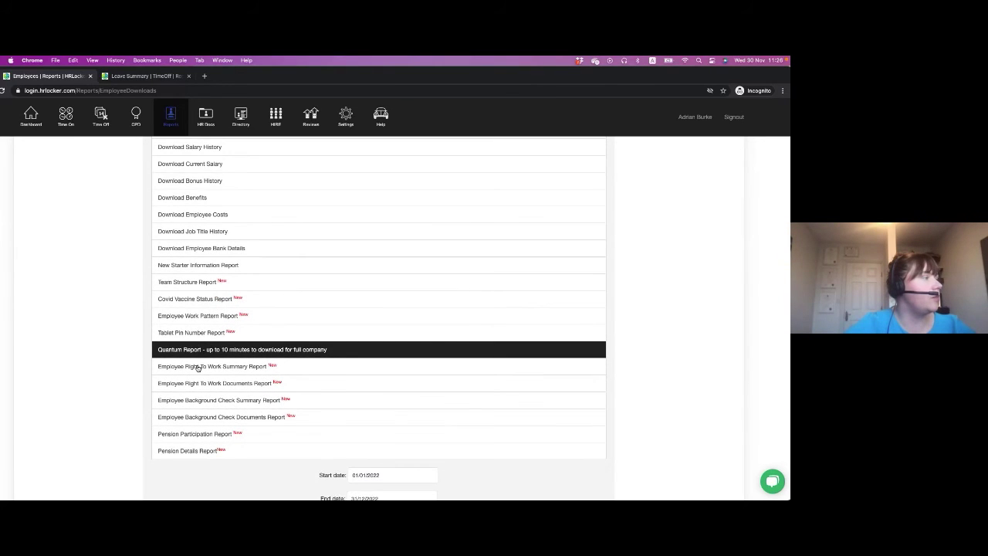
{"action": "scroll", "coordinate": [198, 368], "scroll_direction": "down", "scroll_amount": 1}
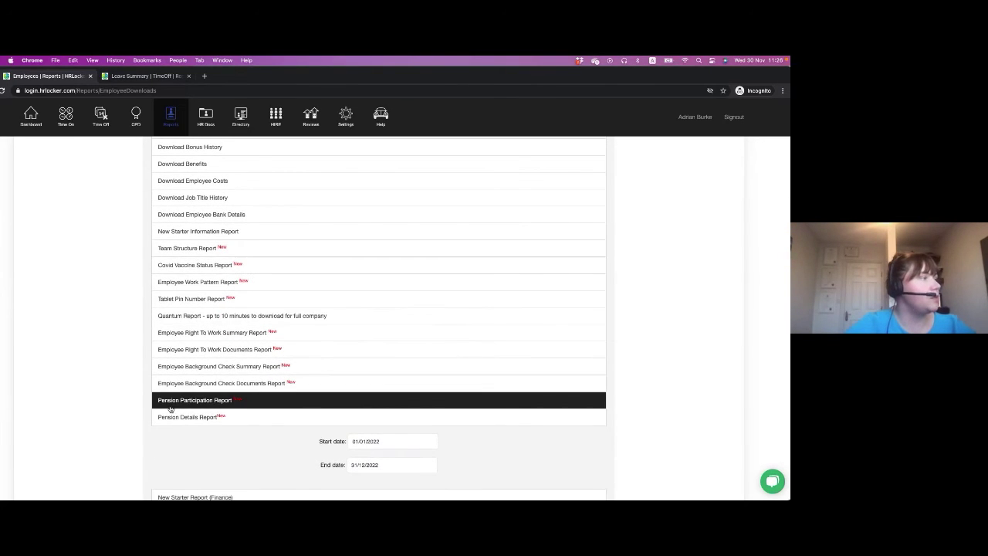
{"action": "left_click", "coordinate": [237, 407]}
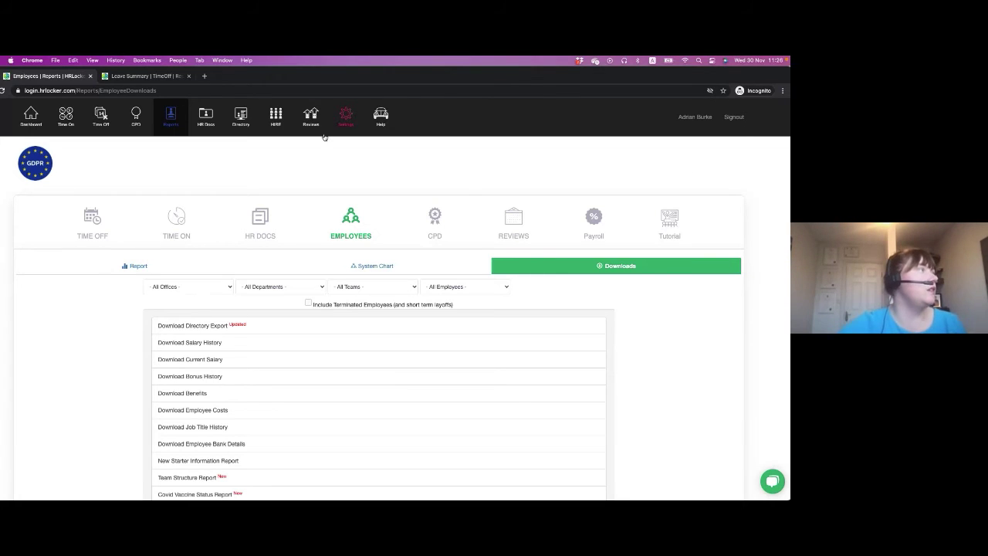
- Open the Time On report dashboards and scroll through their panels
{"action": "left_click", "coordinate": [179, 233]}
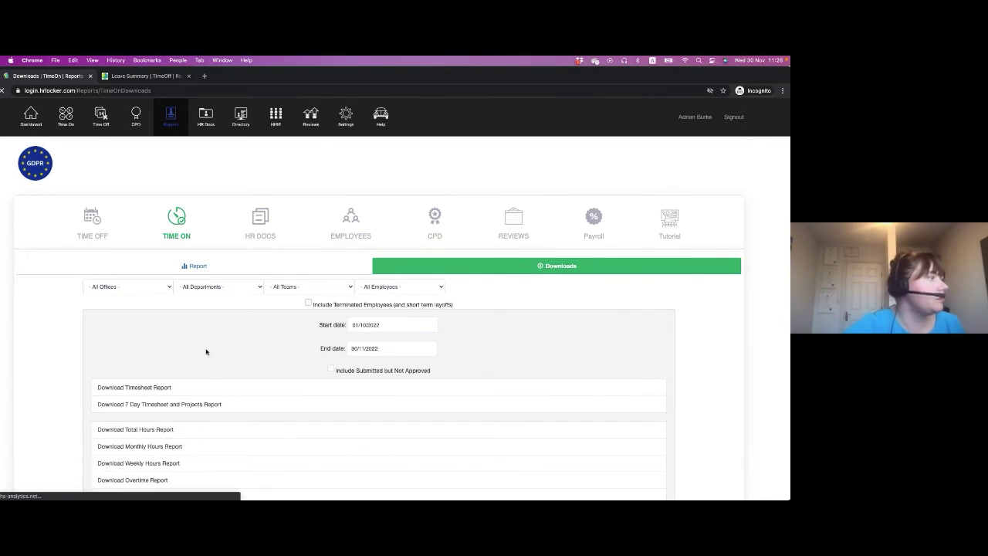
{"action": "scroll", "coordinate": [203, 346], "scroll_direction": "down", "scroll_amount": 3}
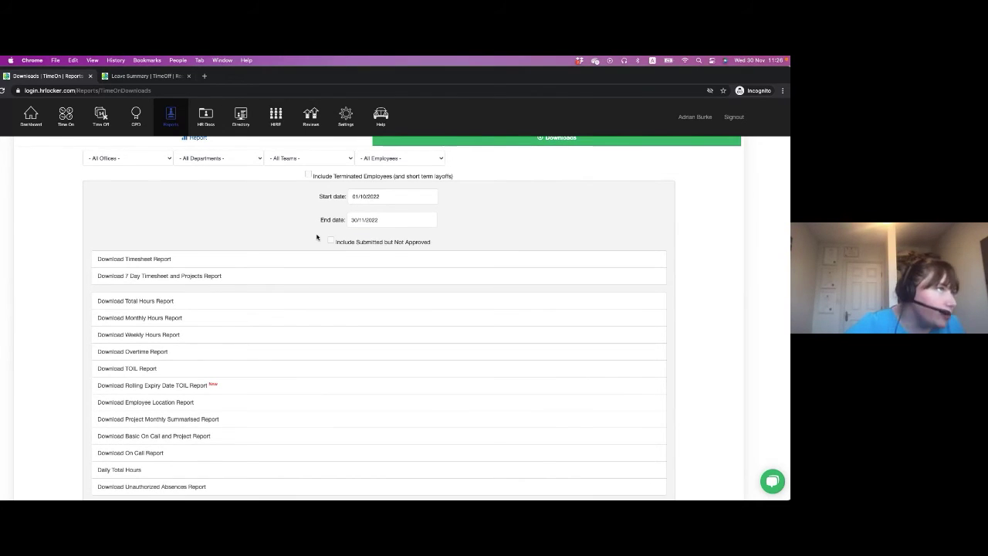
{"action": "scroll", "coordinate": [316, 237], "scroll_direction": "down", "scroll_amount": 1}
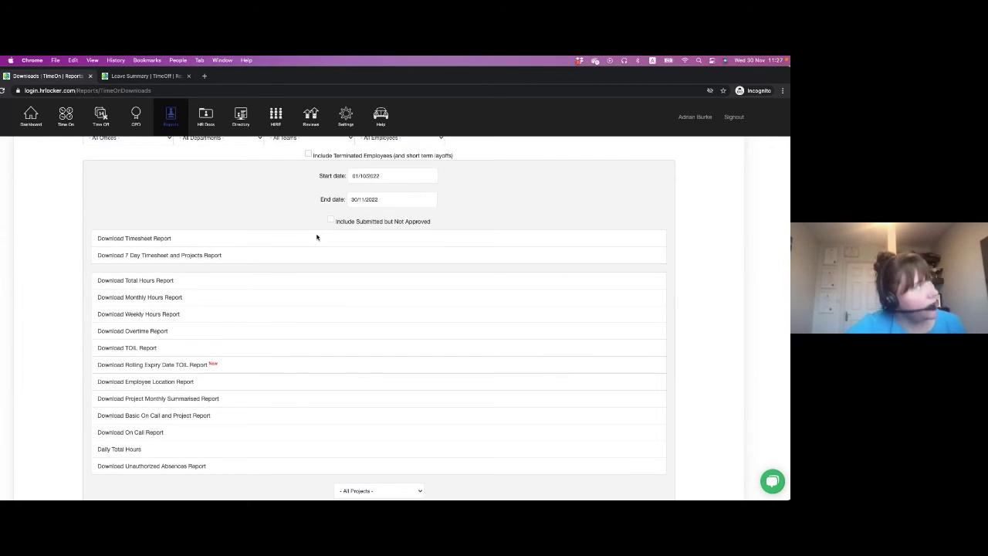
{"action": "scroll", "coordinate": [317, 237], "scroll_direction": "up", "scroll_amount": 5}
{"action": "left_click", "coordinate": [181, 225]}
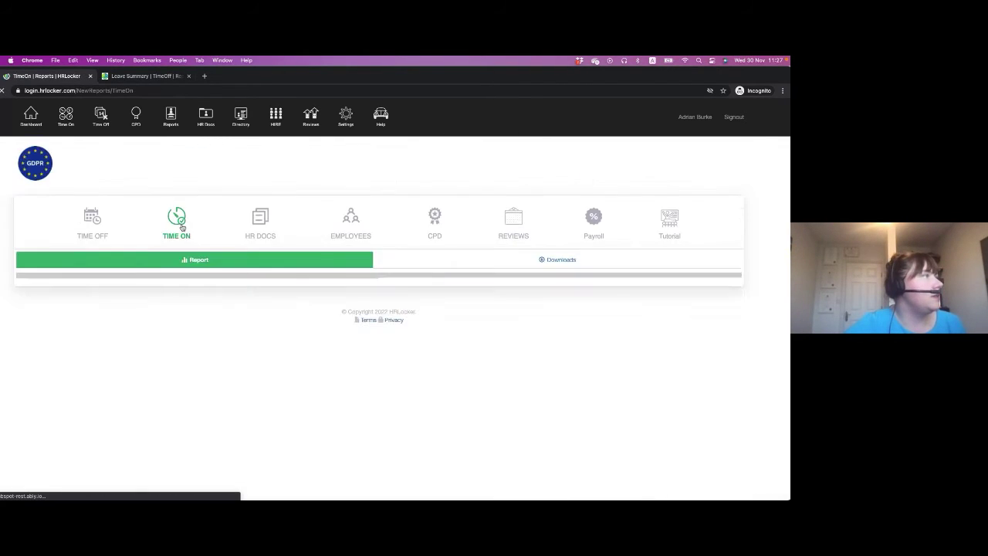
{"action": "scroll", "coordinate": [247, 328], "scroll_direction": "down", "scroll_amount": 5}
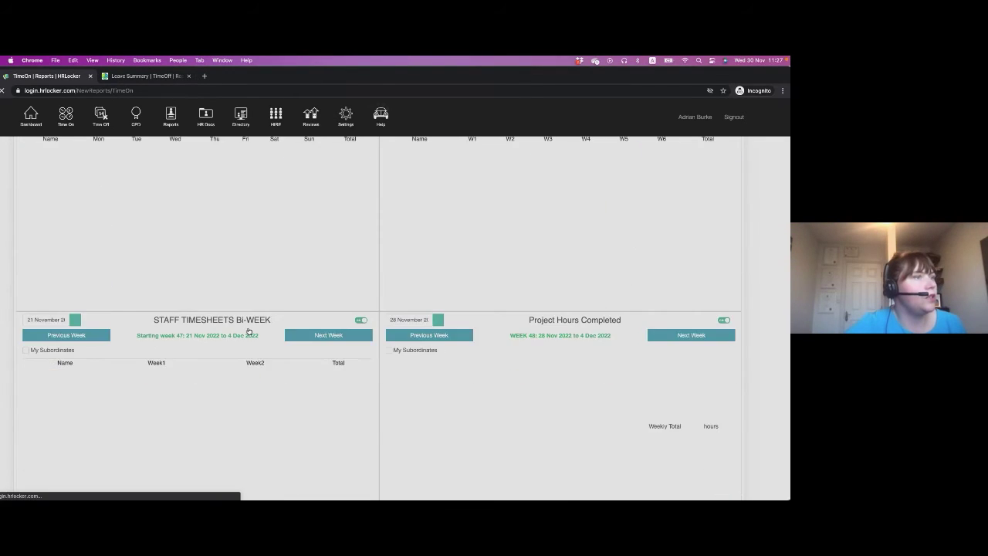
{"action": "scroll", "coordinate": [248, 330], "scroll_direction": "down", "scroll_amount": 5}
{"action": "scroll", "coordinate": [248, 330], "scroll_direction": "down", "scroll_amount": 8}
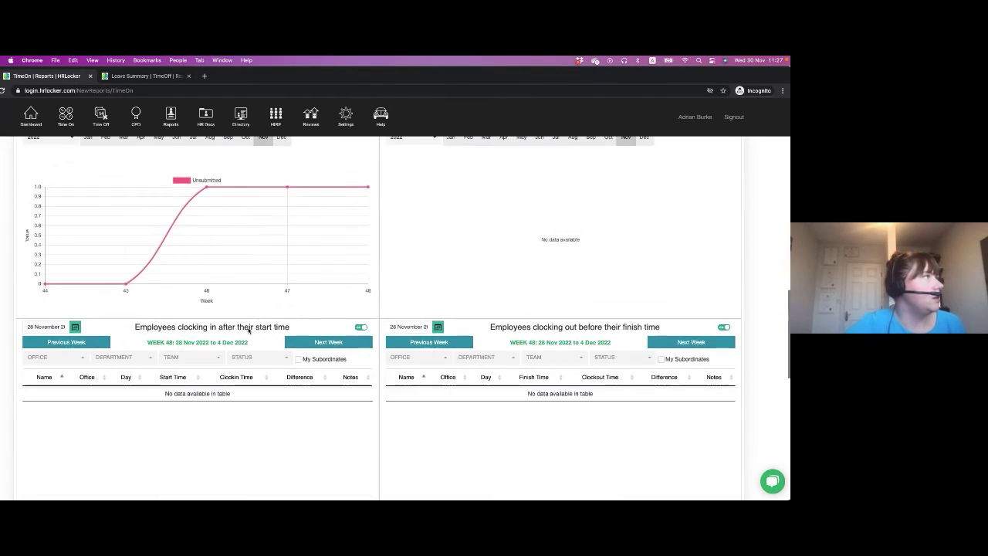
{"action": "scroll", "coordinate": [248, 330], "scroll_direction": "up", "scroll_amount": 2}
- Switch the 2022 Timesheet Status History chart to December, then back to November
{"action": "left_click", "coordinate": [282, 196]}
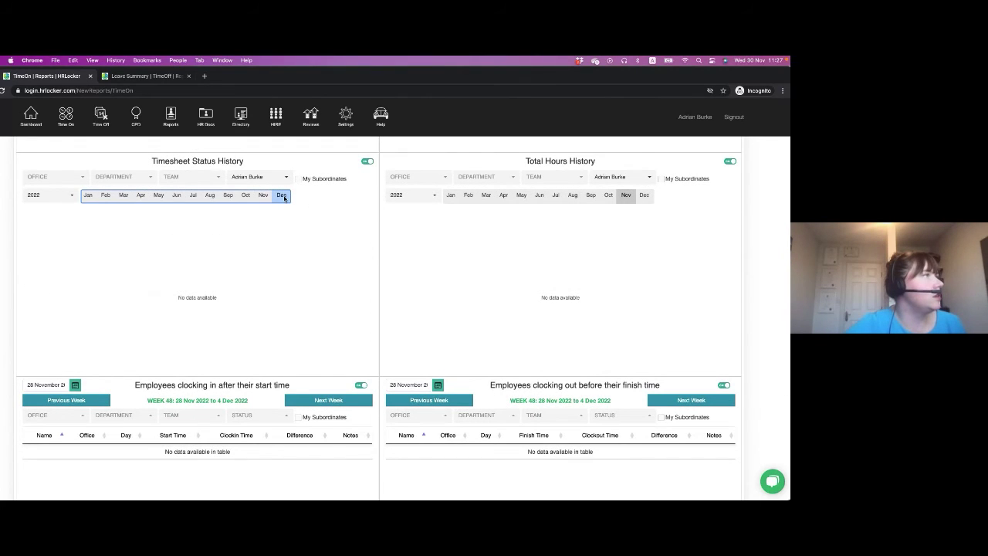
{"action": "left_click", "coordinate": [264, 196]}
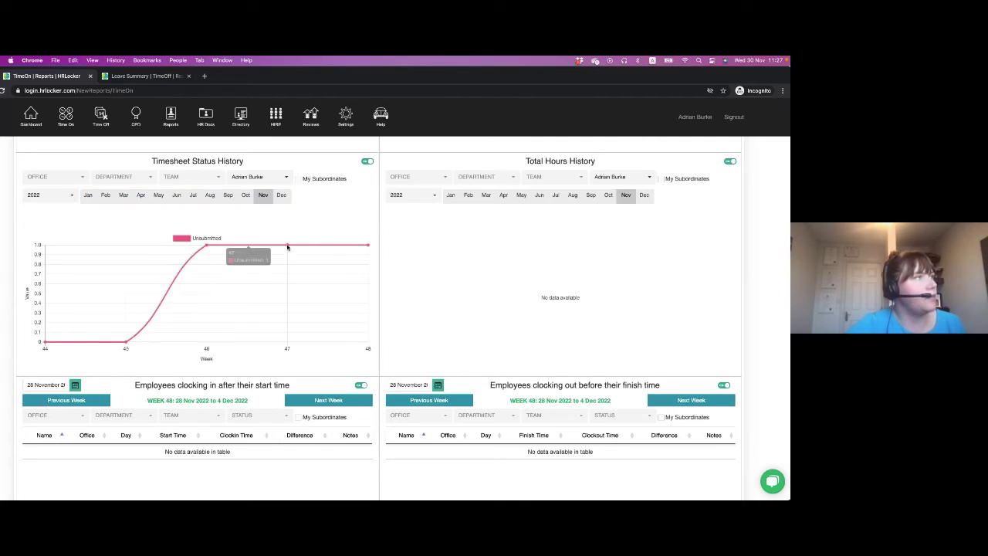
{"action": "scroll", "coordinate": [330, 337], "scroll_direction": "down", "scroll_amount": 10}
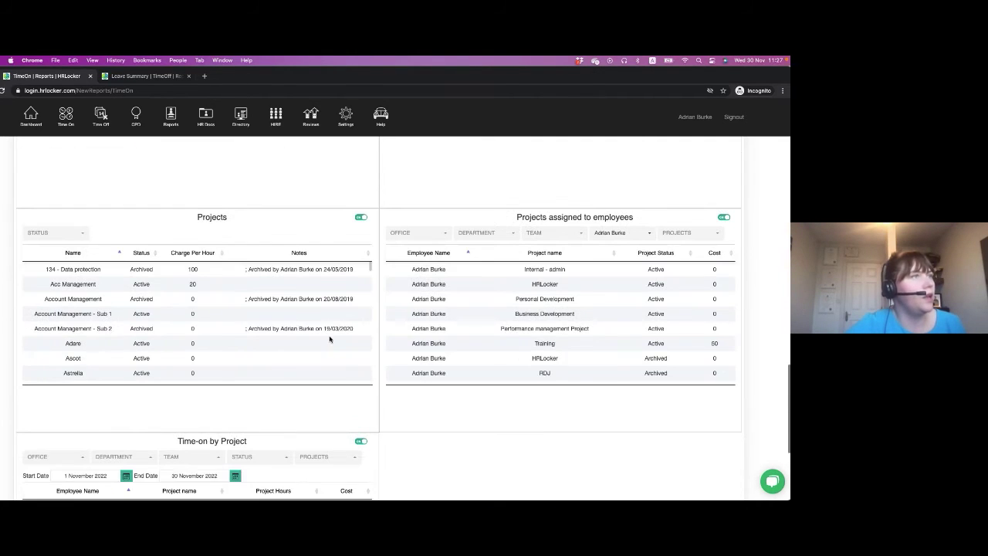
{"action": "scroll", "coordinate": [331, 337], "scroll_direction": "down", "scroll_amount": 8}
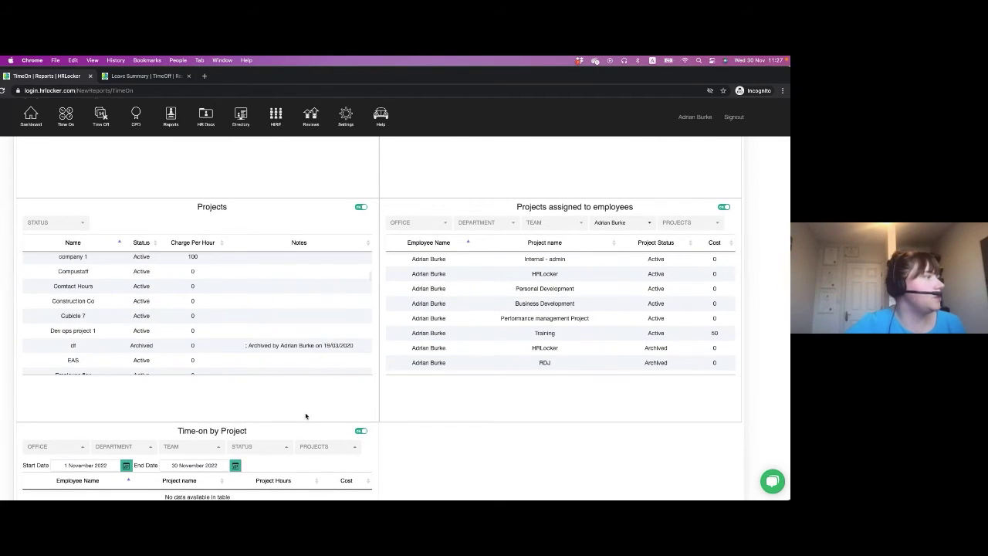
{"action": "scroll", "coordinate": [306, 416], "scroll_direction": "up", "scroll_amount": 10}
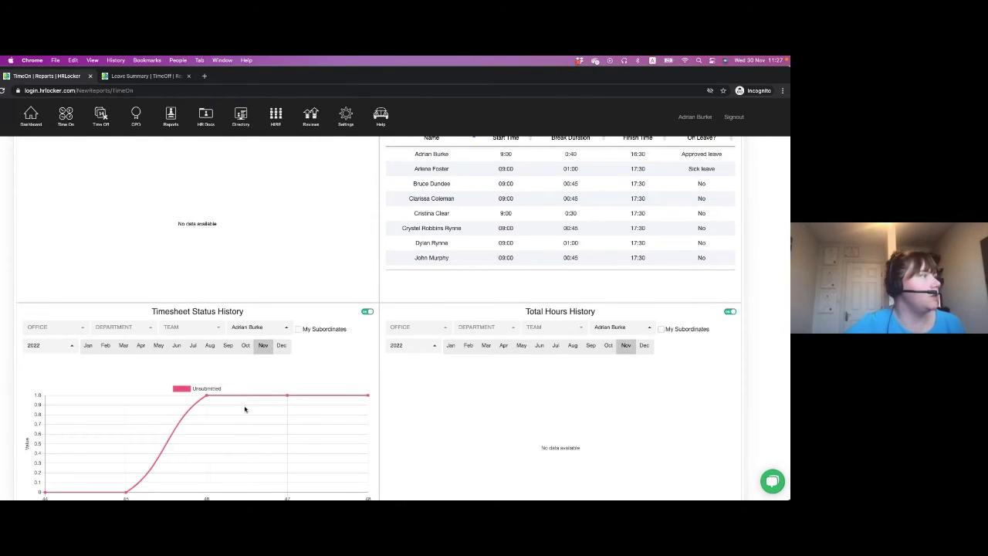
{"action": "scroll", "coordinate": [176, 459], "scroll_direction": "down", "scroll_amount": 2}
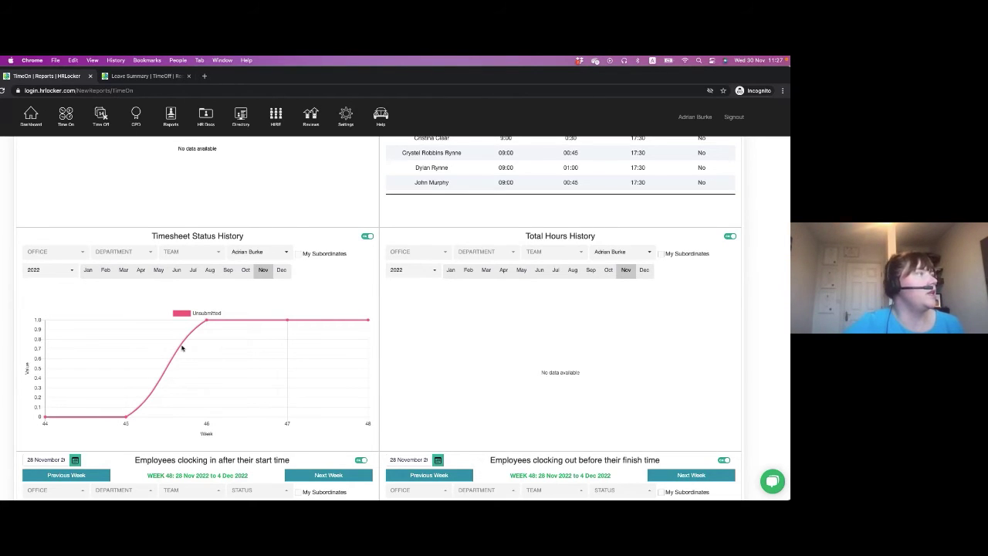
{"action": "scroll", "coordinate": [182, 348], "scroll_direction": "up", "scroll_amount": 1}
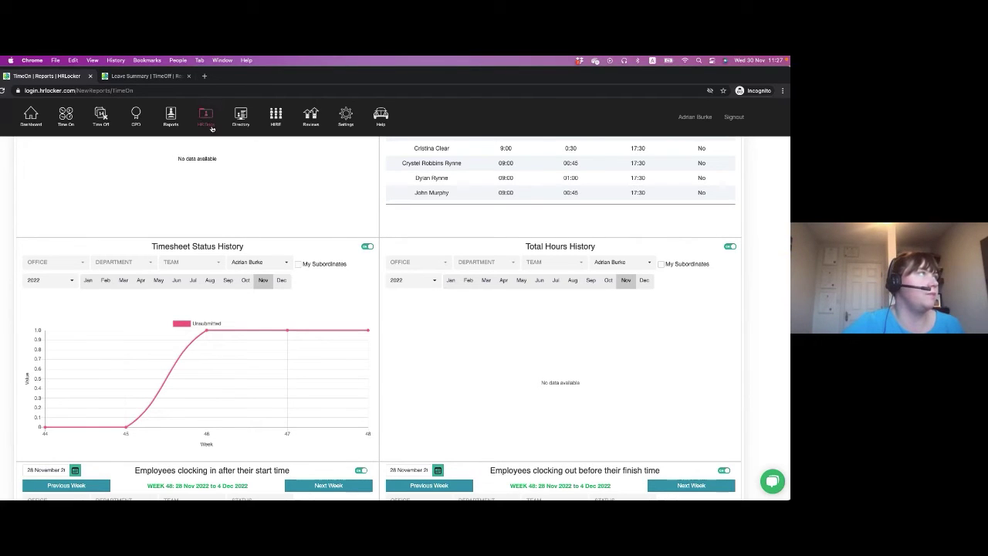
- Show the Employees report downloads, listing salary, benefits, starter, team structure and Covid vaccine exports
{"action": "left_click", "coordinate": [170, 116]}
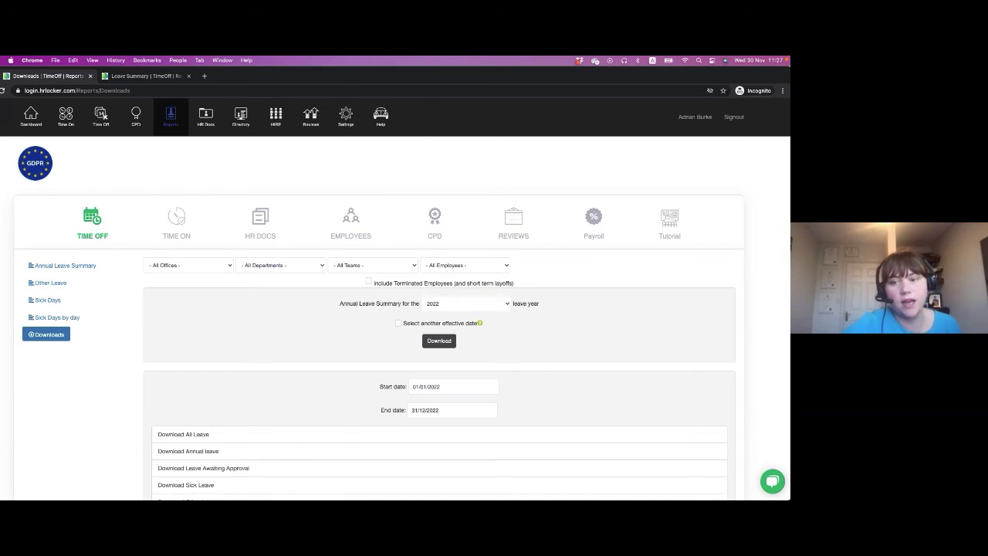
{"action": "left_click", "coordinate": [351, 219]}
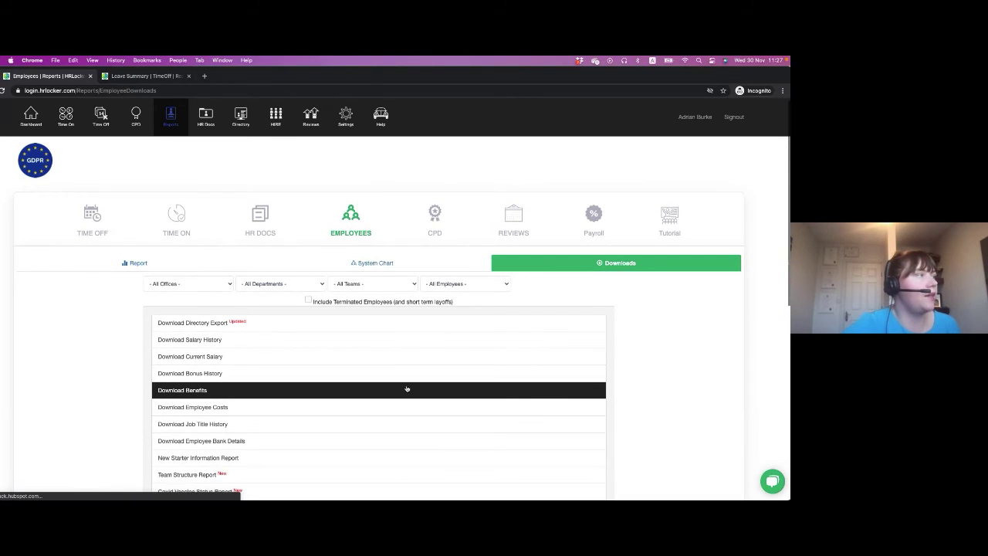
{"action": "scroll", "coordinate": [407, 388], "scroll_direction": "down", "scroll_amount": 7}
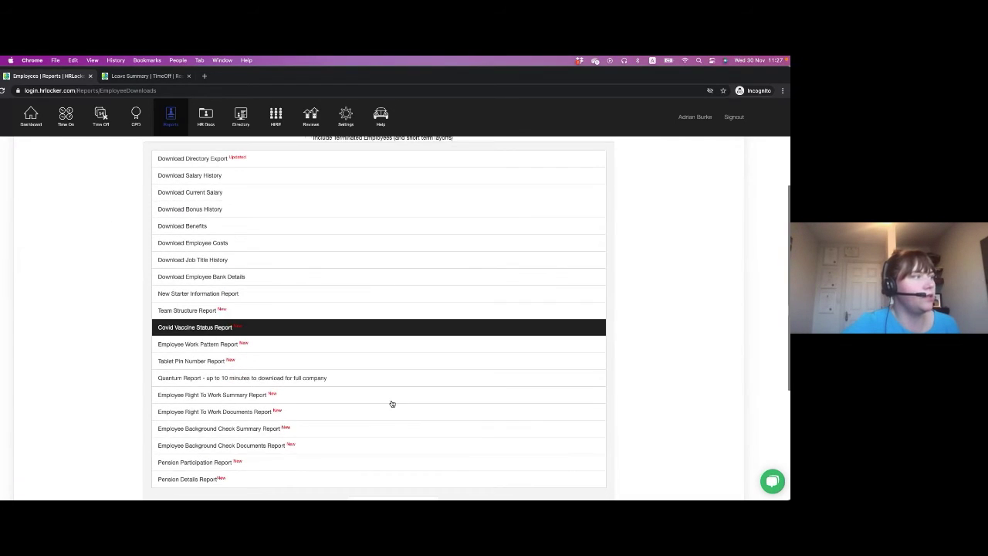
{"action": "scroll", "coordinate": [362, 464], "scroll_direction": "down", "scroll_amount": 3}
{"action": "scroll", "coordinate": [363, 465], "scroll_direction": "up", "scroll_amount": 10}
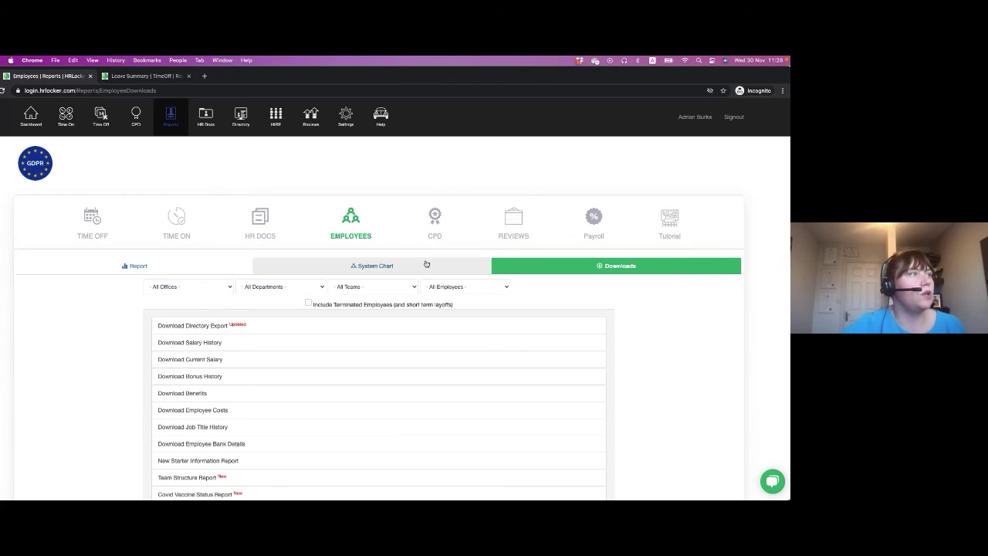
- Show CPD report downloads: employee summary, CPD hours, certificate archive and training requests
{"action": "left_click", "coordinate": [436, 226]}
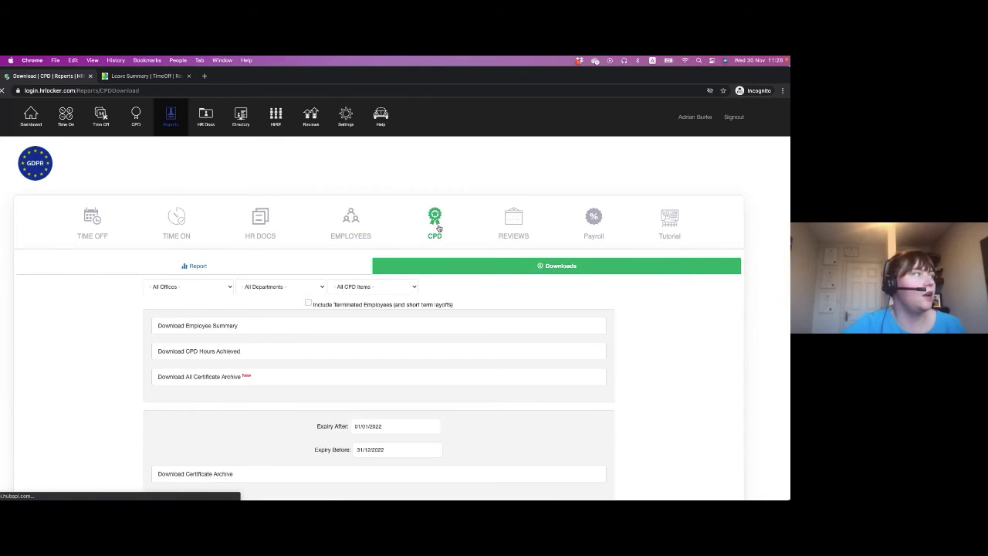
{"action": "scroll", "coordinate": [553, 424], "scroll_direction": "down", "scroll_amount": 2}
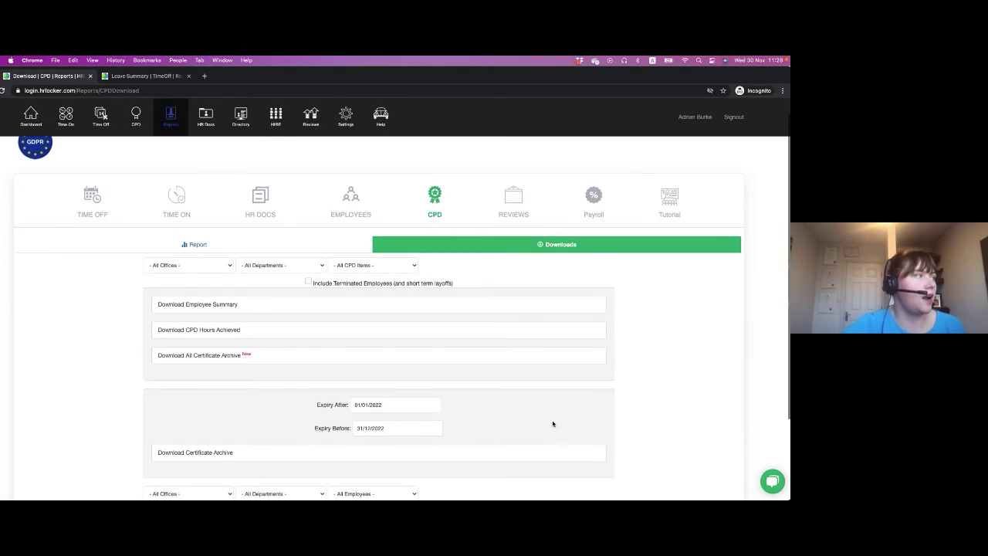
{"action": "scroll", "coordinate": [553, 423], "scroll_direction": "down", "scroll_amount": 2}
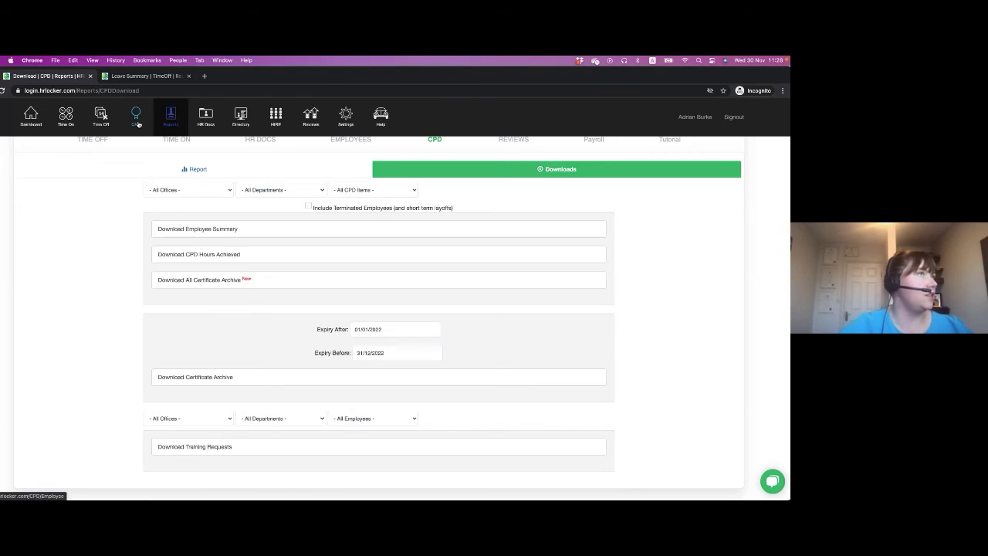
- Start a CPD training request and browse the course list, leaving 180 Excavator selected
{"action": "left_click", "coordinate": [136, 117]}
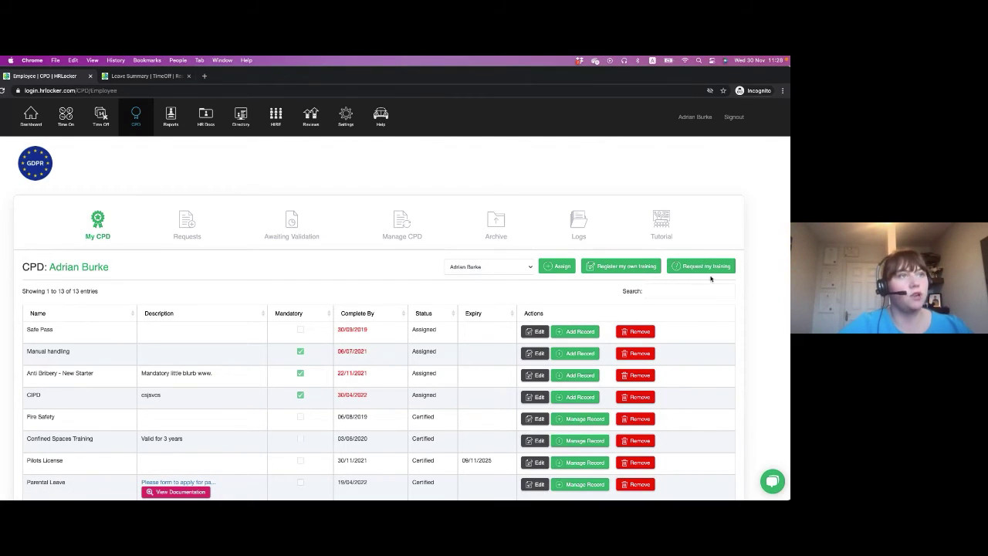
{"action": "left_click", "coordinate": [718, 270]}
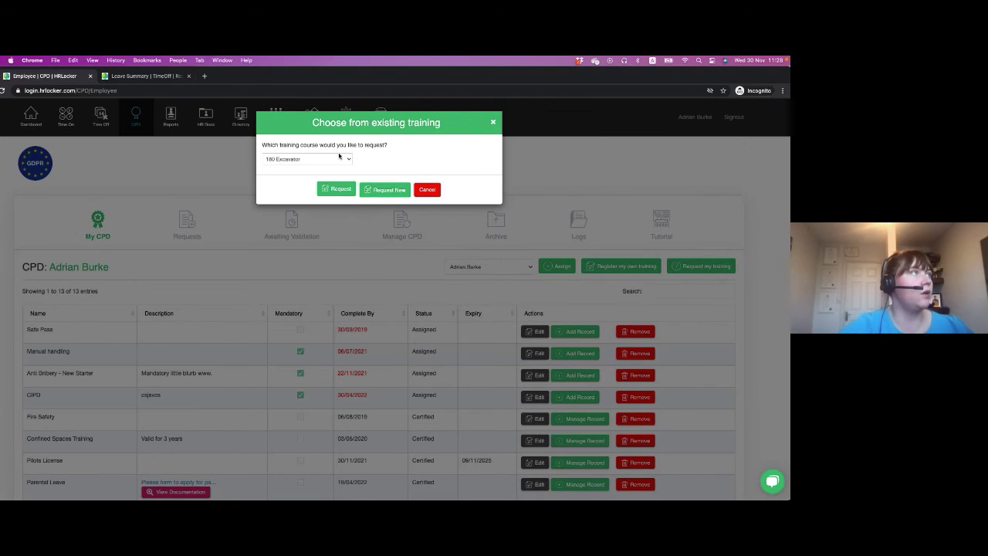
{"action": "left_click", "coordinate": [344, 156]}
{"action": "scroll", "coordinate": [279, 331], "scroll_direction": "down", "scroll_amount": 5}
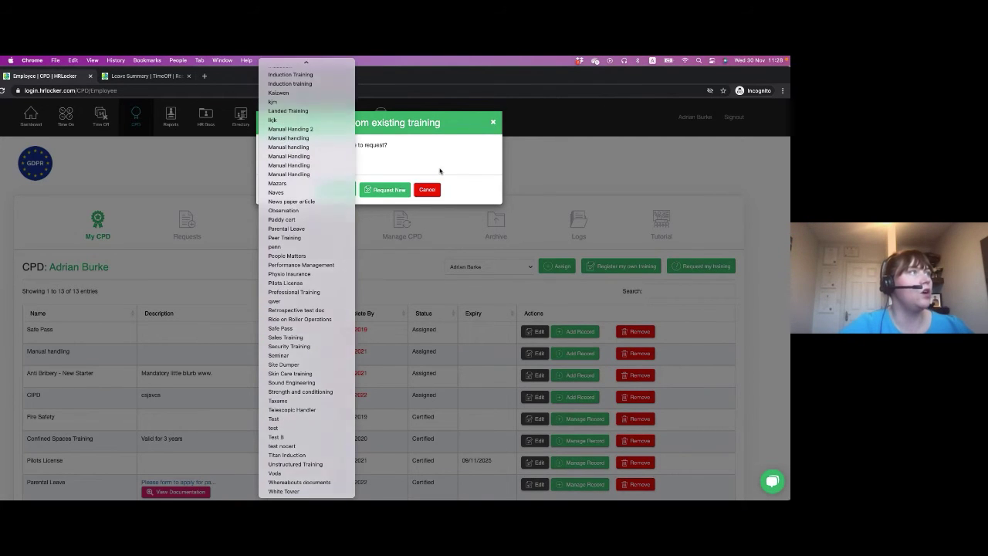
{"action": "left_click", "coordinate": [429, 167]}
- Switch to requesting a new unlisted course, then cancel the form
{"action": "left_click", "coordinate": [388, 190]}
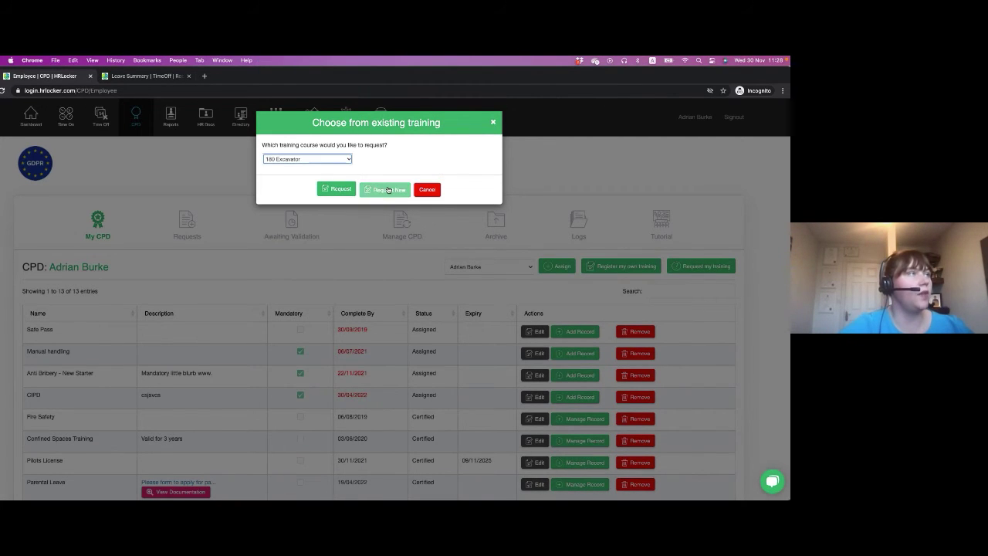
{"action": "scroll", "coordinate": [182, 333], "scroll_direction": "down", "scroll_amount": 3}
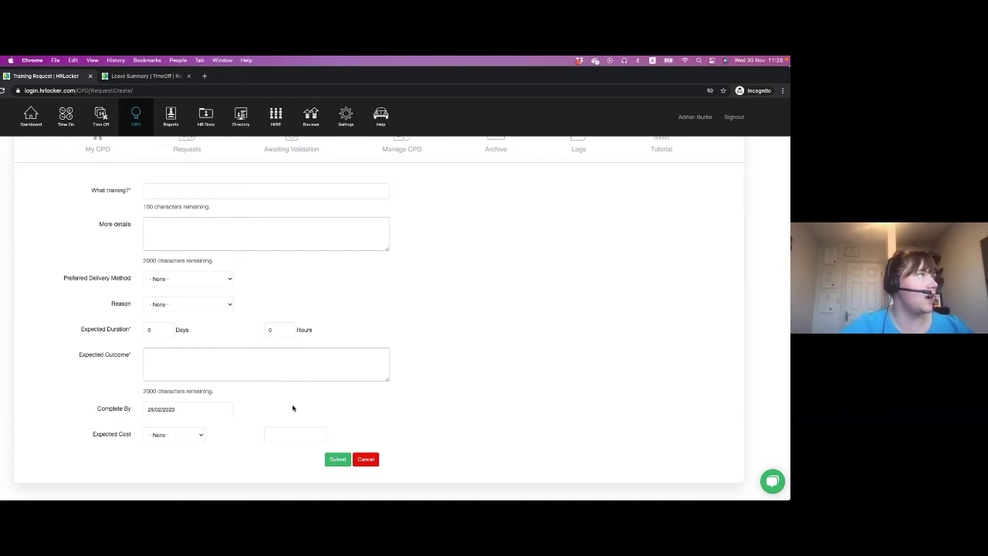
{"action": "scroll", "coordinate": [293, 406], "scroll_direction": "up", "scroll_amount": 1}
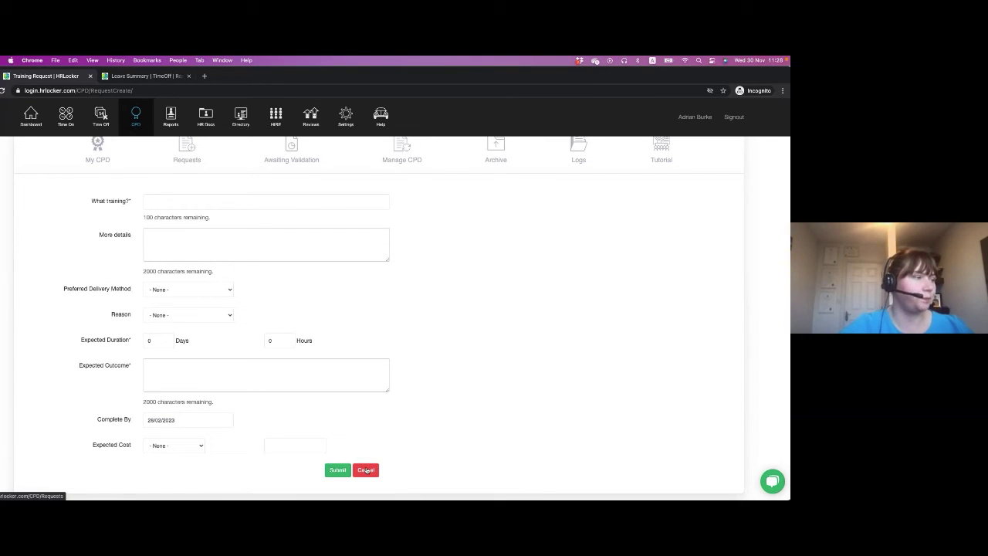
{"action": "left_click", "coordinate": [366, 469]}
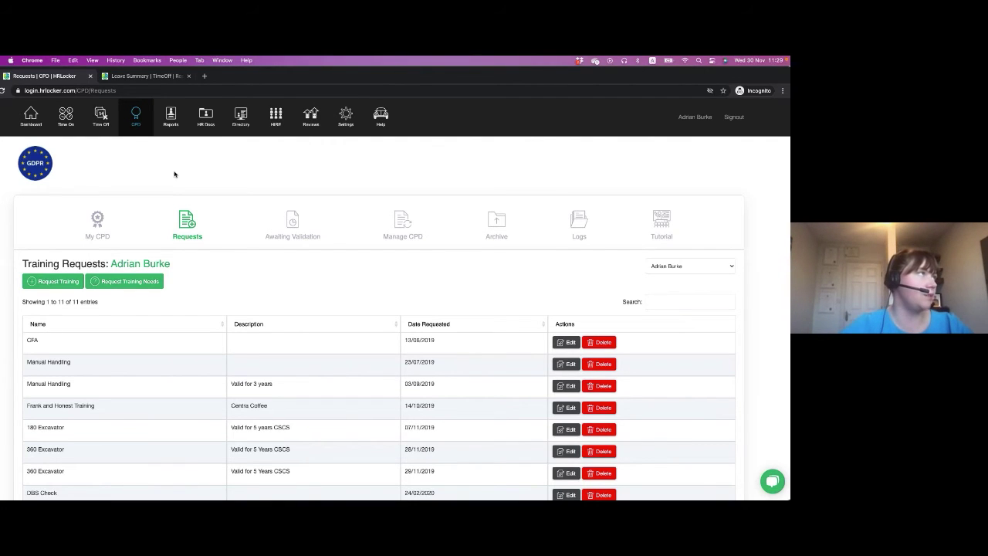
- Go back to Reports, open the CPD downloads and export the Training Requests report to Excel
{"action": "left_click", "coordinate": [171, 121]}
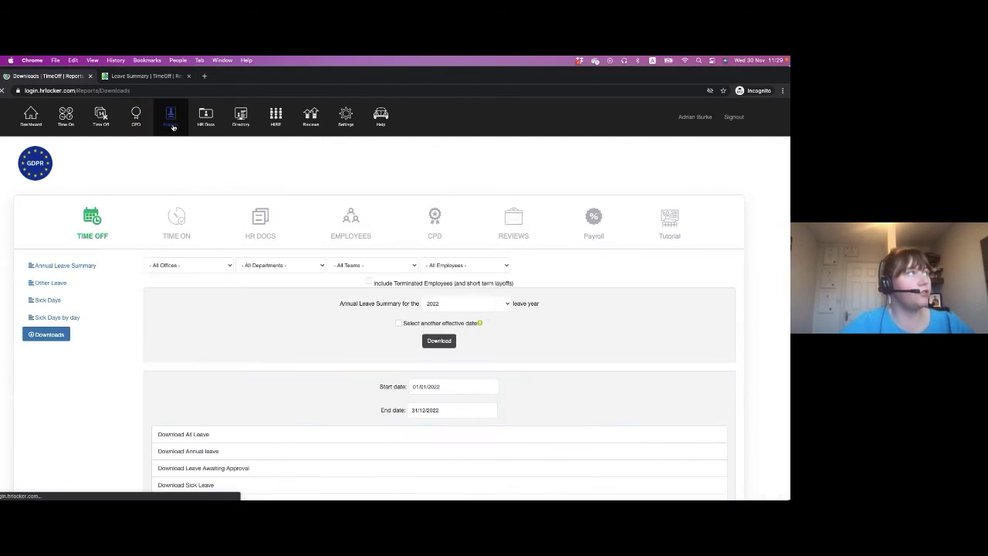
{"action": "scroll", "coordinate": [216, 408], "scroll_direction": "down", "scroll_amount": 5}
{"action": "scroll", "coordinate": [216, 408], "scroll_direction": "up", "scroll_amount": 5}
{"action": "left_click", "coordinate": [435, 218]}
{"action": "scroll", "coordinate": [576, 359], "scroll_direction": "down", "scroll_amount": 3}
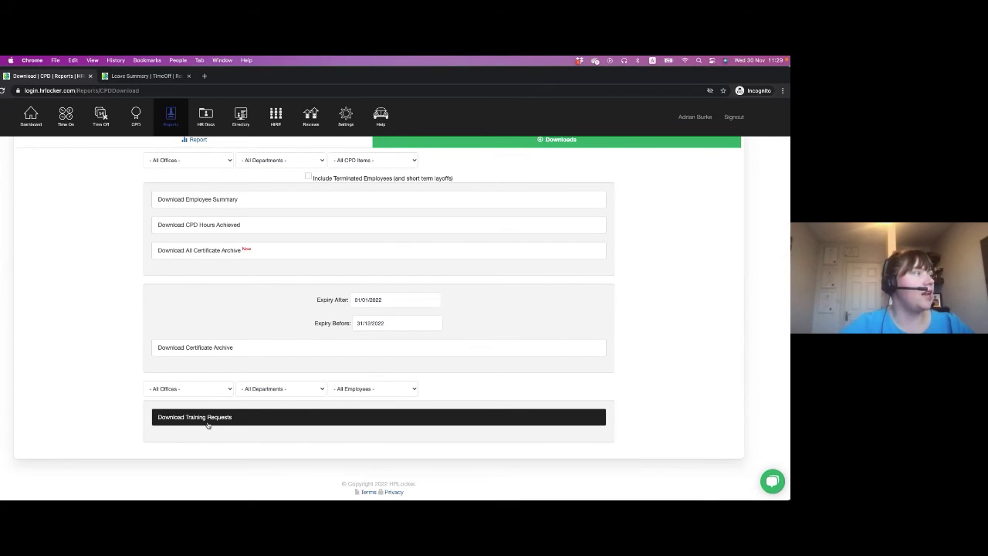
{"action": "scroll", "coordinate": [207, 425], "scroll_direction": "up", "scroll_amount": 2}
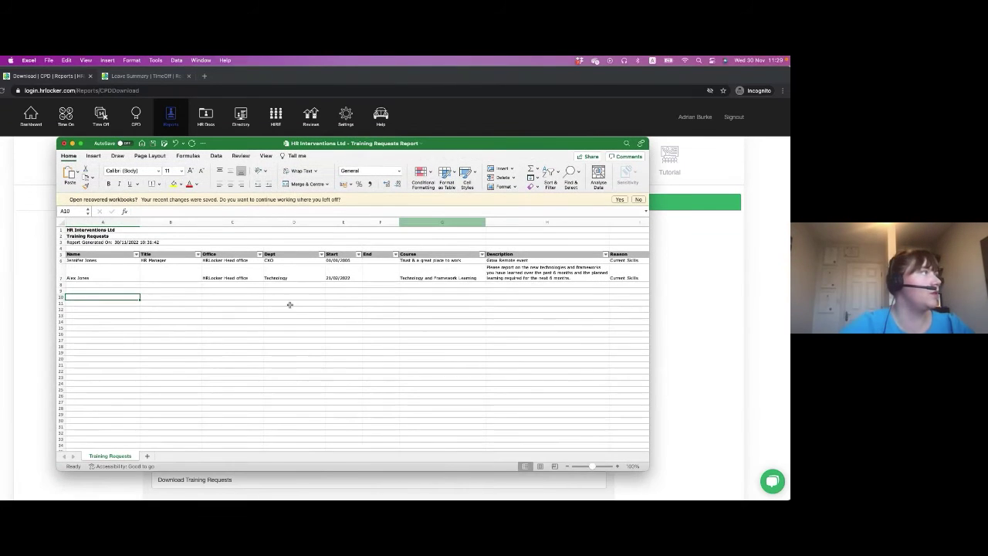
- Scroll across the Training Requests sheet, hide Excel, and download the CPD Employee Summary report
{"action": "left_click", "coordinate": [272, 320]}
{"action": "scroll", "coordinate": [411, 308], "scroll_direction": "right", "scroll_amount": 10}
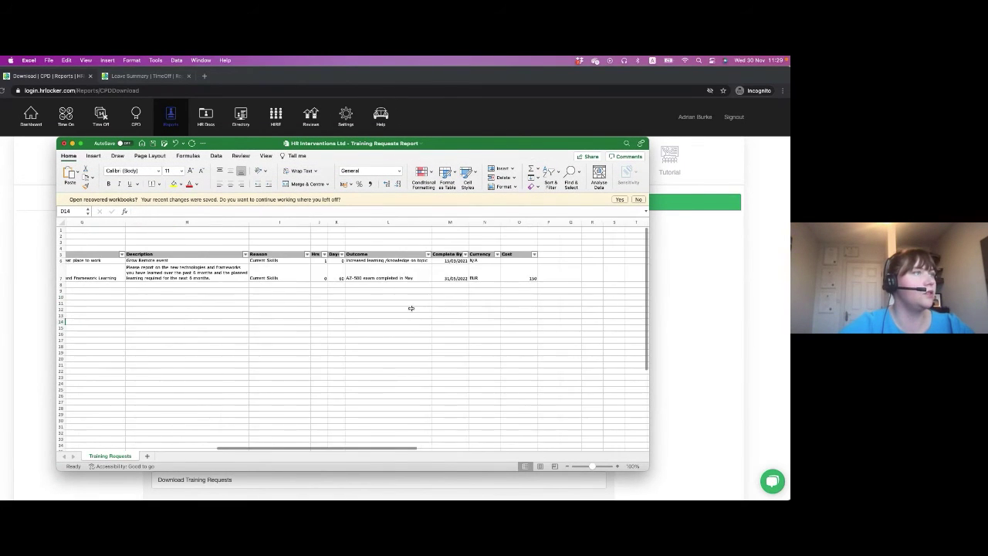
{"action": "scroll", "coordinate": [410, 308], "scroll_direction": "left", "scroll_amount": 10}
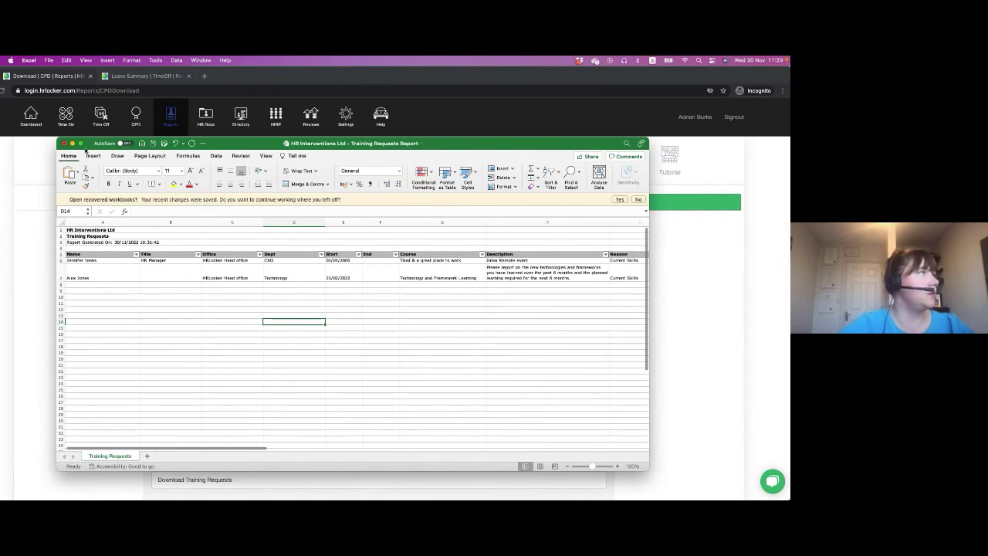
{"action": "key", "text": "super+w"}
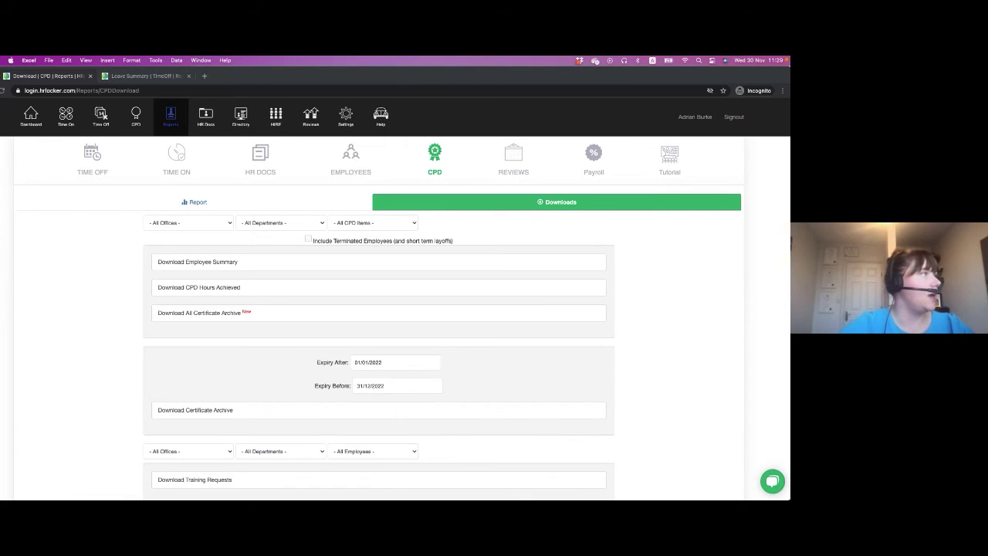
{"action": "left_click", "coordinate": [222, 267]}
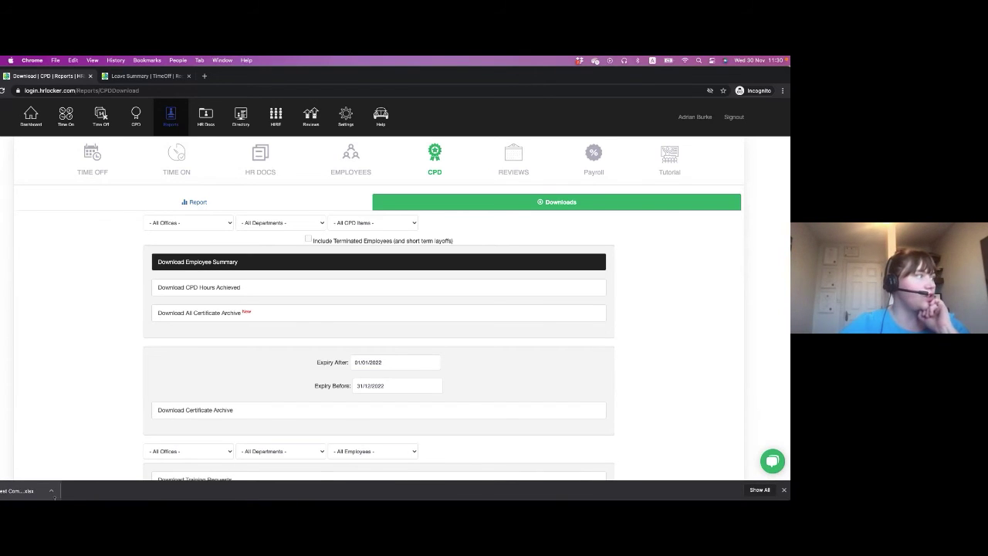
- Open the downloaded CPD employee summary workbook and maximise its window
{"action": "left_click", "coordinate": [35, 494]}
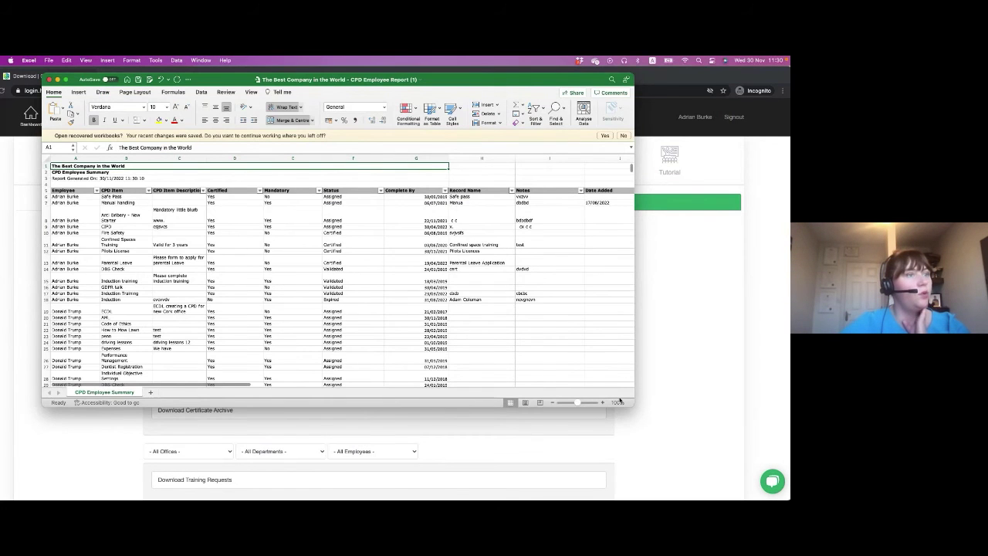
{"action": "double_click", "coordinate": [625, 402]}
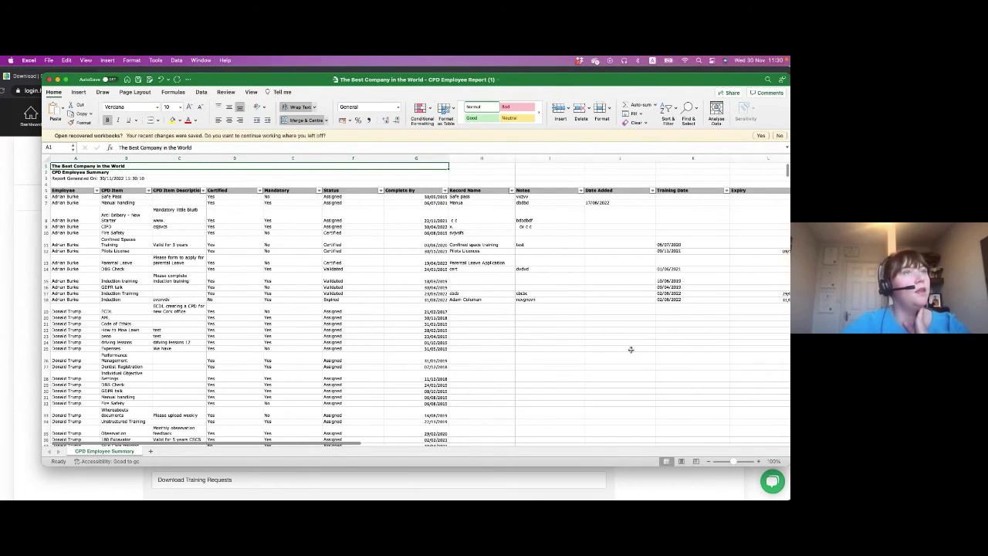
{"action": "scroll", "coordinate": [630, 349], "scroll_direction": "right", "scroll_amount": 4}
{"action": "scroll", "coordinate": [630, 349], "scroll_direction": "right", "scroll_amount": 3}
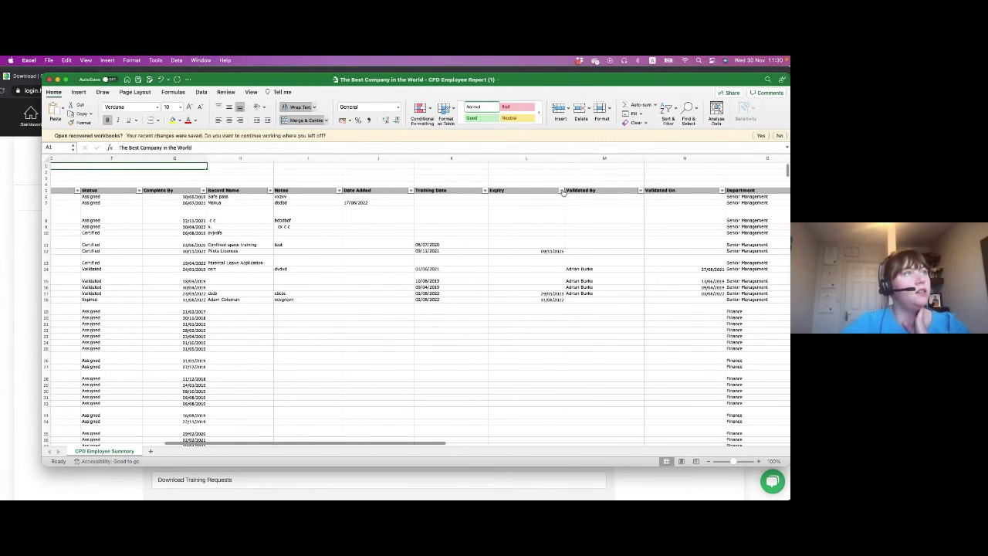
- Filter the Expiry column to show only 2023, then minimise Excel
{"action": "left_click", "coordinate": [561, 190]}
{"action": "left_click", "coordinate": [586, 287]}
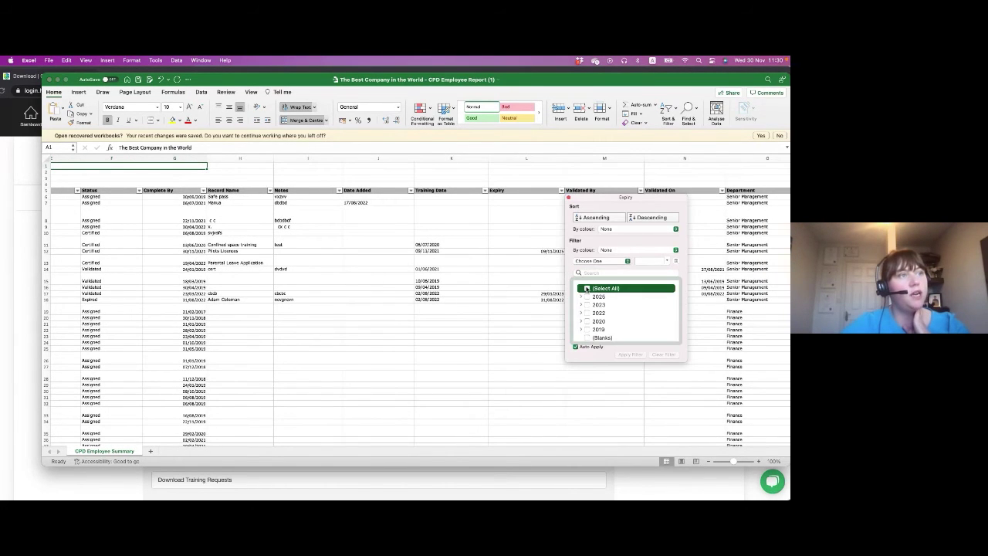
{"action": "left_click", "coordinate": [588, 305]}
{"action": "left_click", "coordinate": [464, 197]}
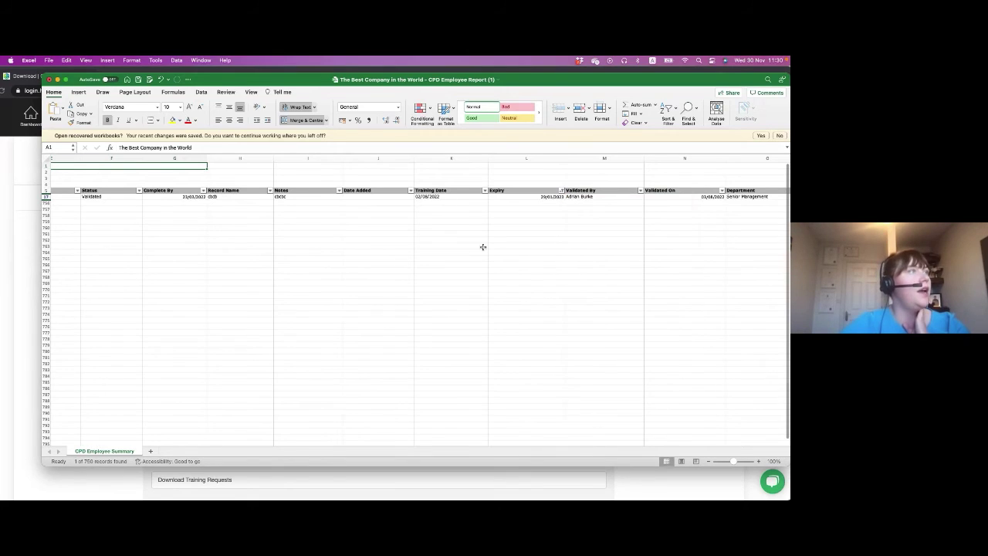
{"action": "left_click", "coordinate": [464, 197]}
{"action": "scroll", "coordinate": [463, 197], "scroll_direction": "left", "scroll_amount": 5}
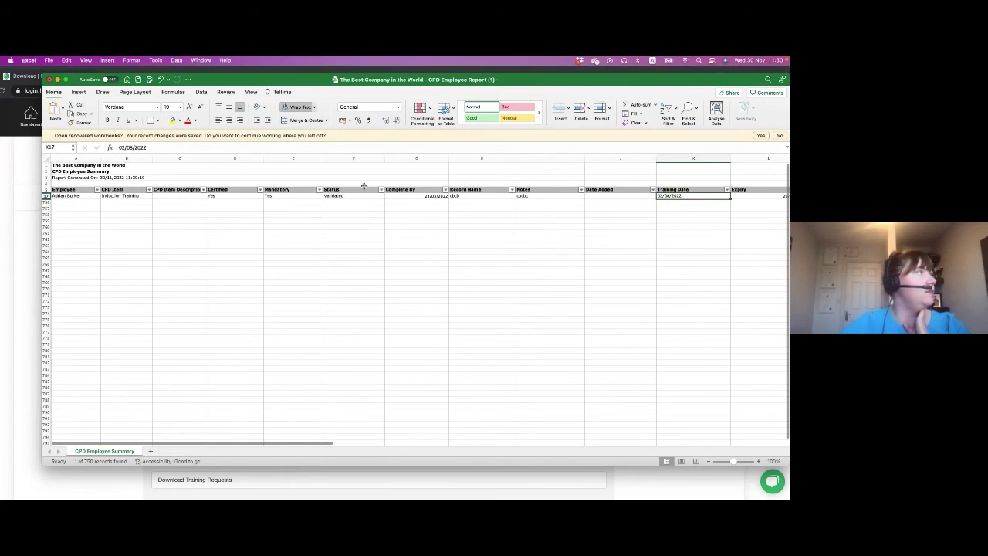
{"action": "scroll", "coordinate": [371, 220], "scroll_direction": "right", "scroll_amount": 1}
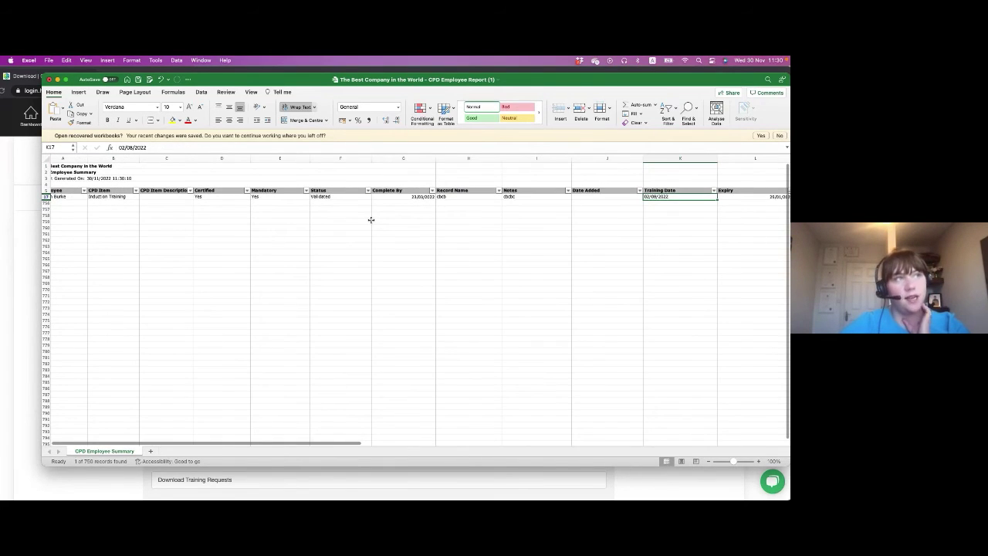
{"action": "scroll", "coordinate": [372, 220], "scroll_direction": "right", "scroll_amount": 2}
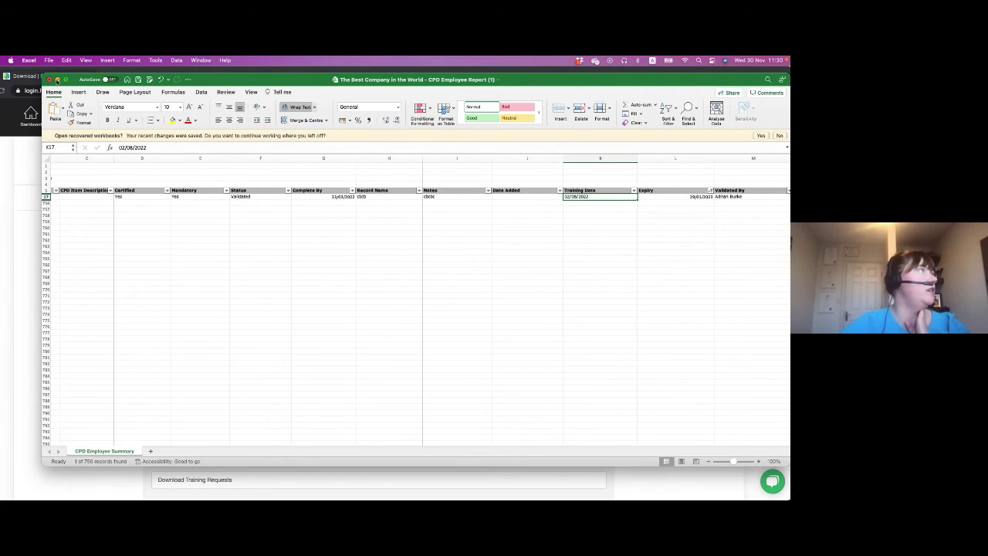
{"action": "left_click", "coordinate": [58, 79]}
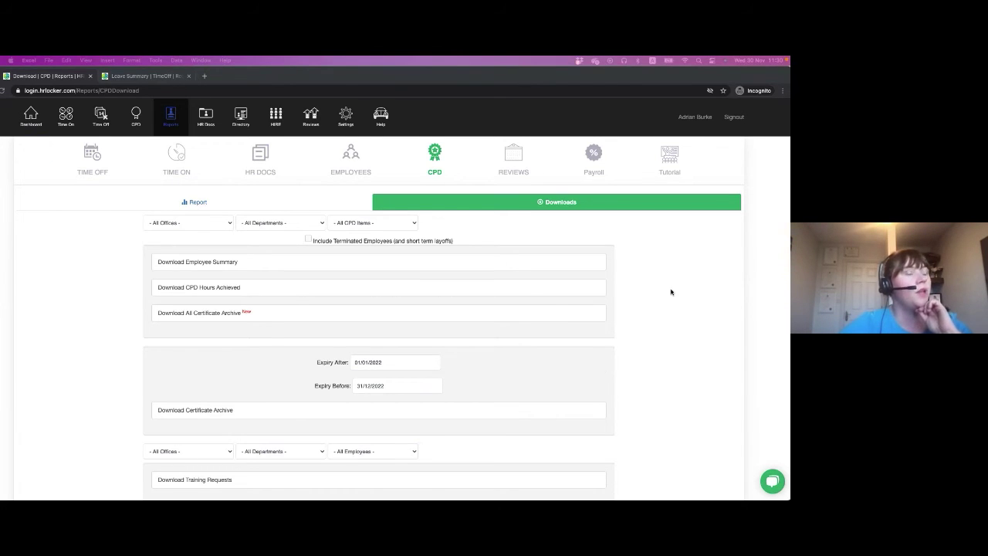
- Open the Reviews downloads and browse the review status, scheduled, completed, ratings and performance exports
{"action": "scroll", "coordinate": [670, 292], "scroll_direction": "up", "scroll_amount": 2}
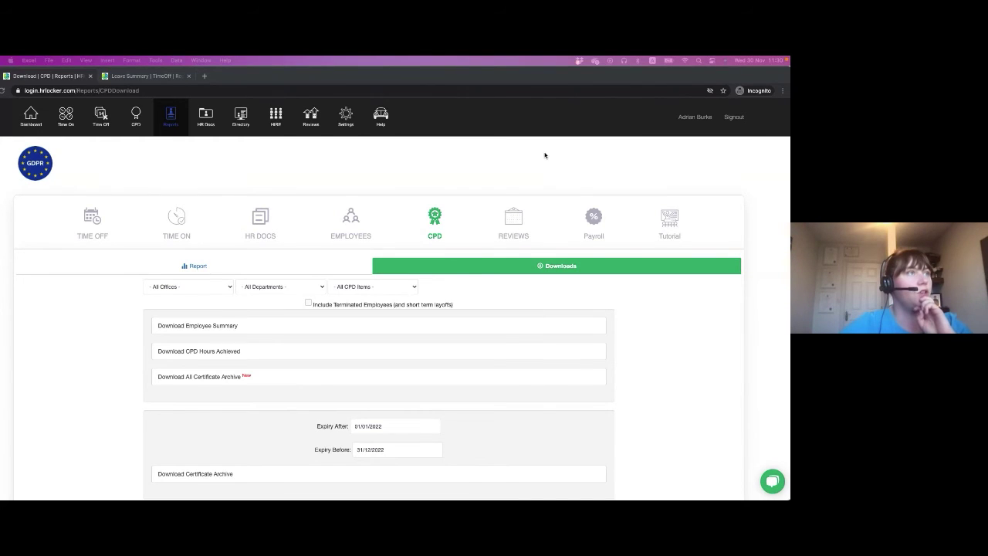
{"action": "left_click", "coordinate": [513, 221]}
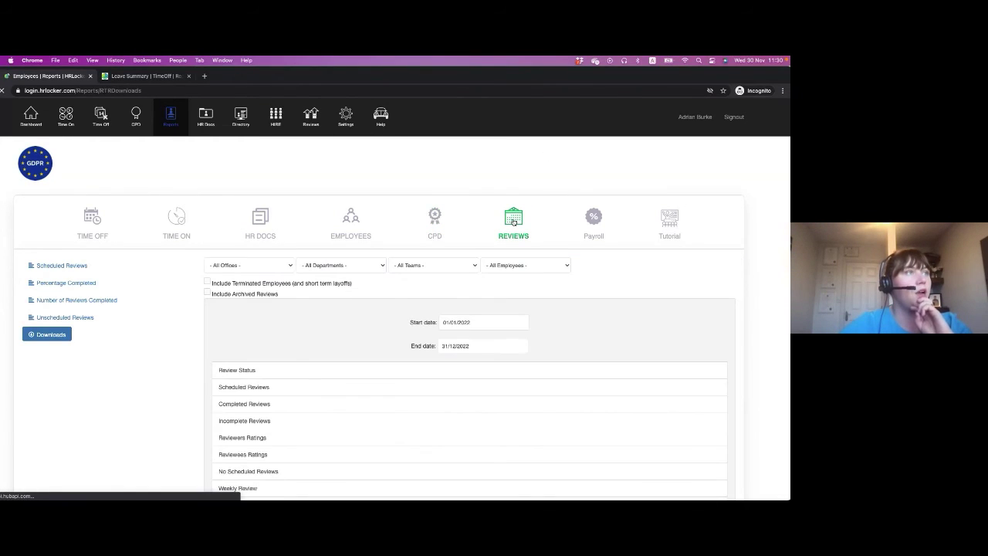
{"action": "scroll", "coordinate": [304, 345], "scroll_direction": "down", "scroll_amount": 2}
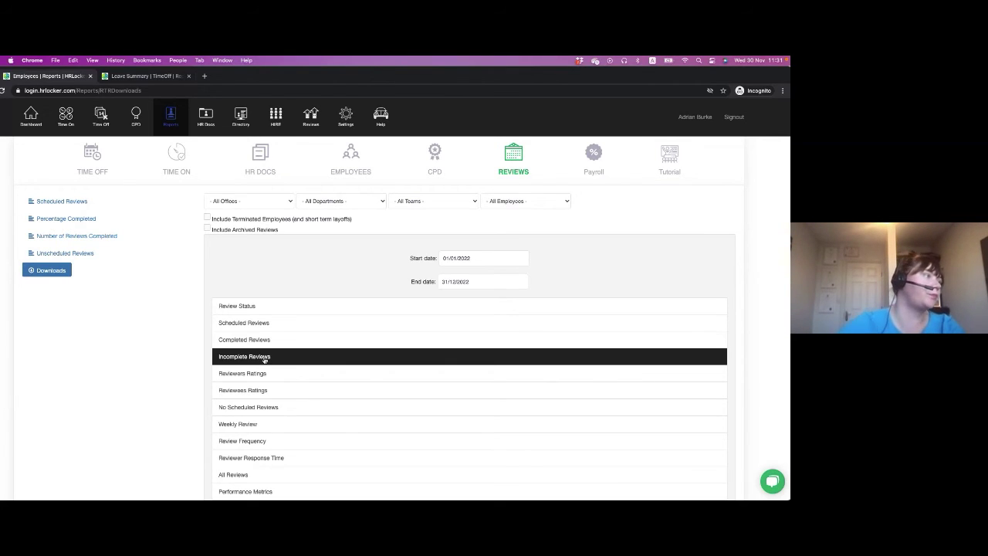
{"action": "scroll", "coordinate": [264, 359], "scroll_direction": "down", "scroll_amount": 2}
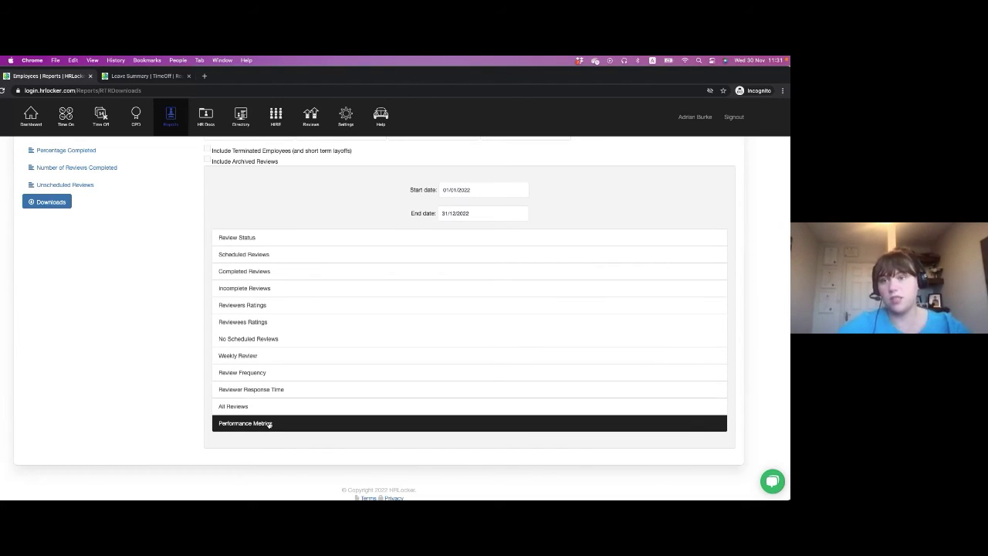
{"action": "scroll", "coordinate": [151, 283], "scroll_direction": "up", "scroll_amount": 5}
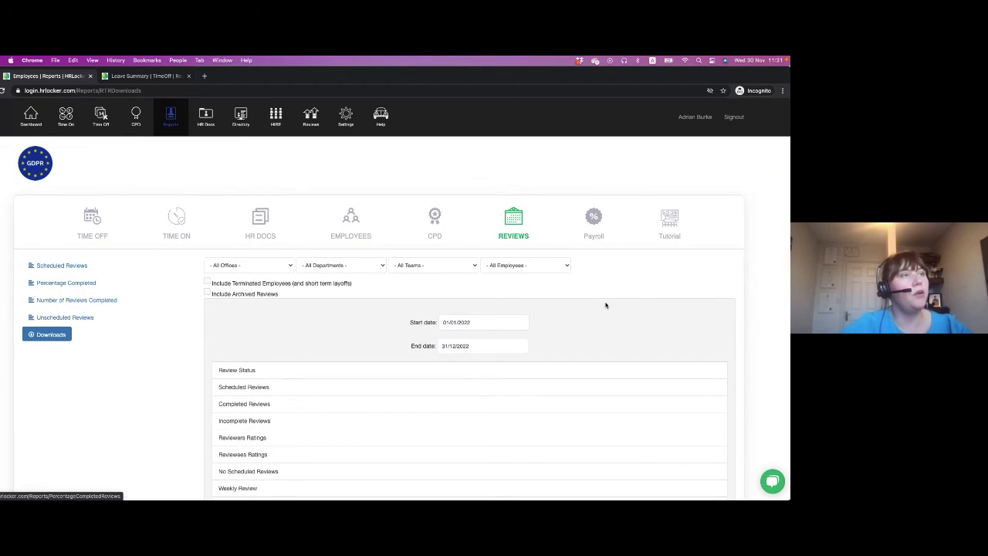
- Open the Payroll downloads and browse the Sage, Payrola, SAP and BrightPay exports for January 2022
{"action": "left_click", "coordinate": [586, 233]}
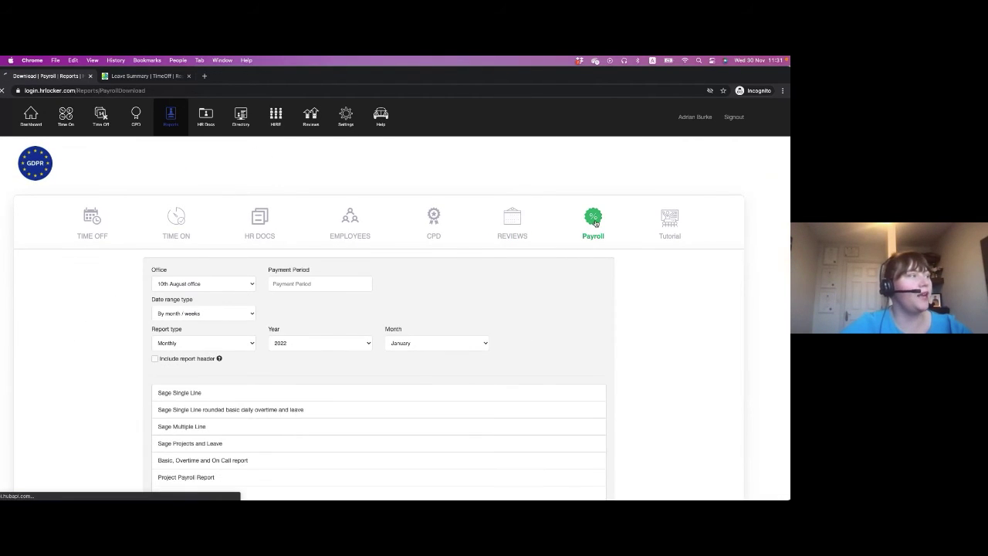
{"action": "scroll", "coordinate": [615, 287], "scroll_direction": "down", "scroll_amount": 3}
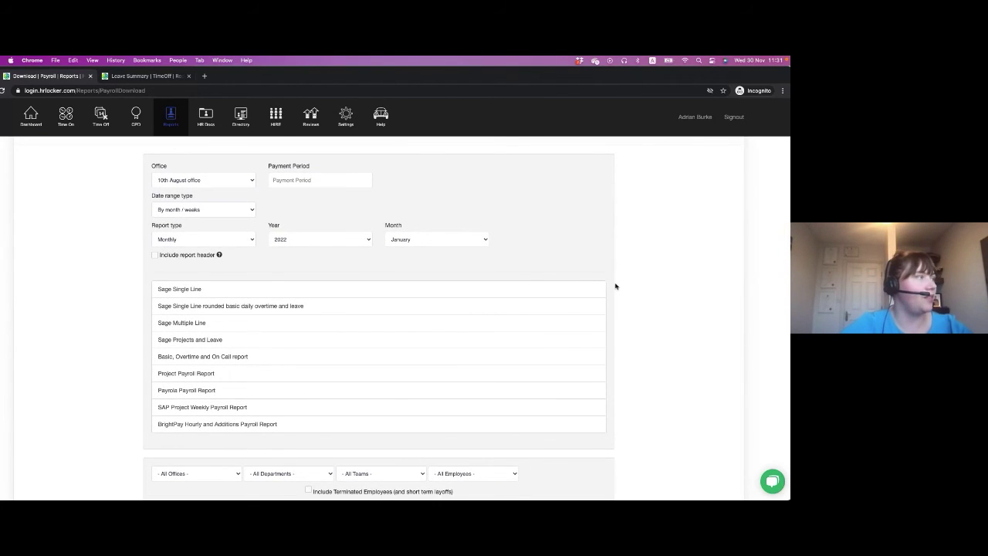
{"action": "scroll", "coordinate": [615, 286], "scroll_direction": "down", "scroll_amount": 1}
{"action": "scroll", "coordinate": [615, 286], "scroll_direction": "down", "scroll_amount": 1}
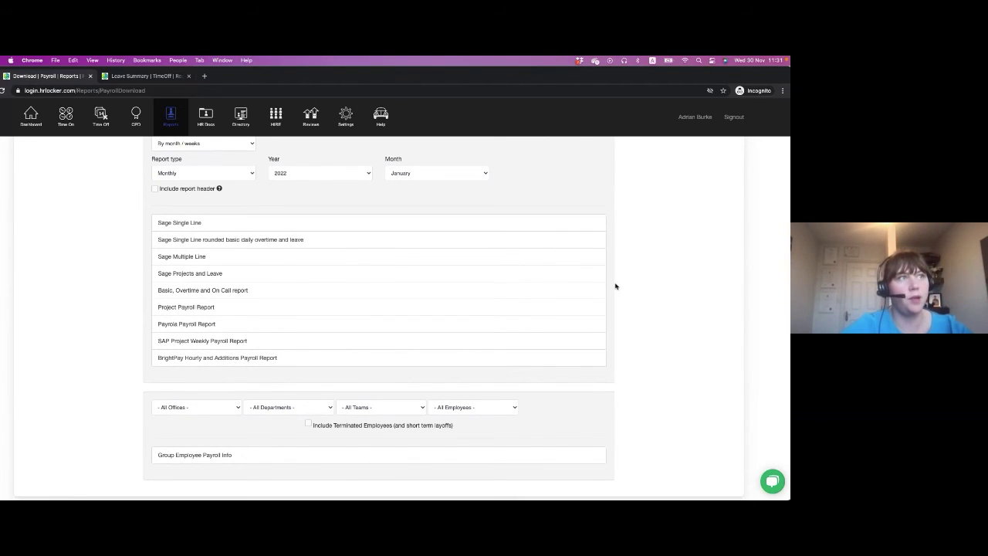
{"action": "scroll", "coordinate": [615, 286], "scroll_direction": "up", "scroll_amount": 1}
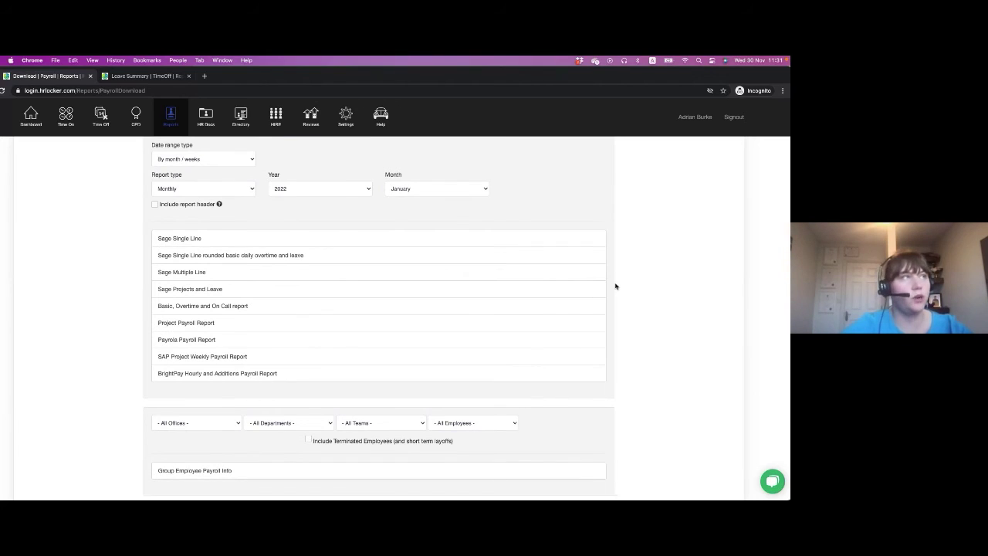
{"action": "scroll", "coordinate": [615, 287], "scroll_direction": "up", "scroll_amount": 3}
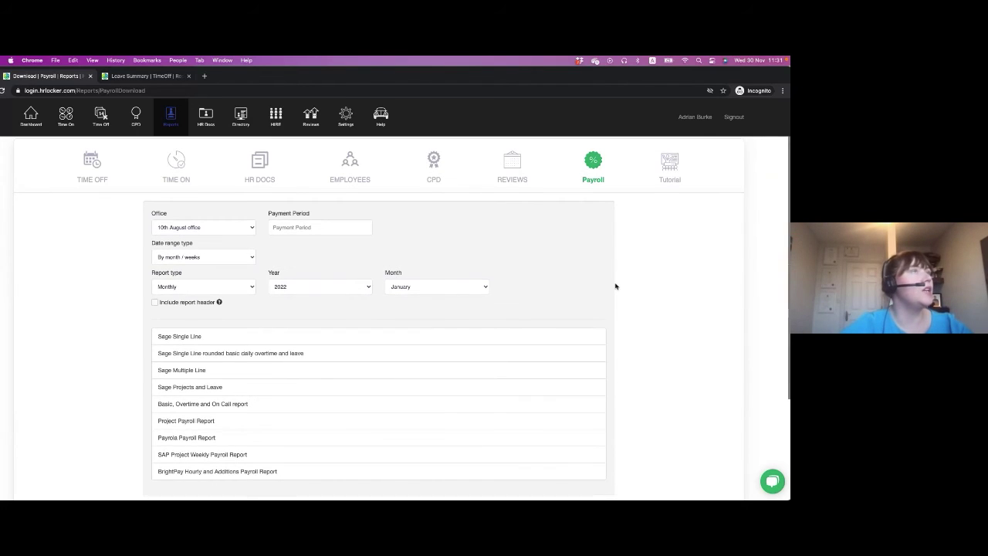
{"action": "scroll", "coordinate": [615, 286], "scroll_direction": "up", "scroll_amount": 2}
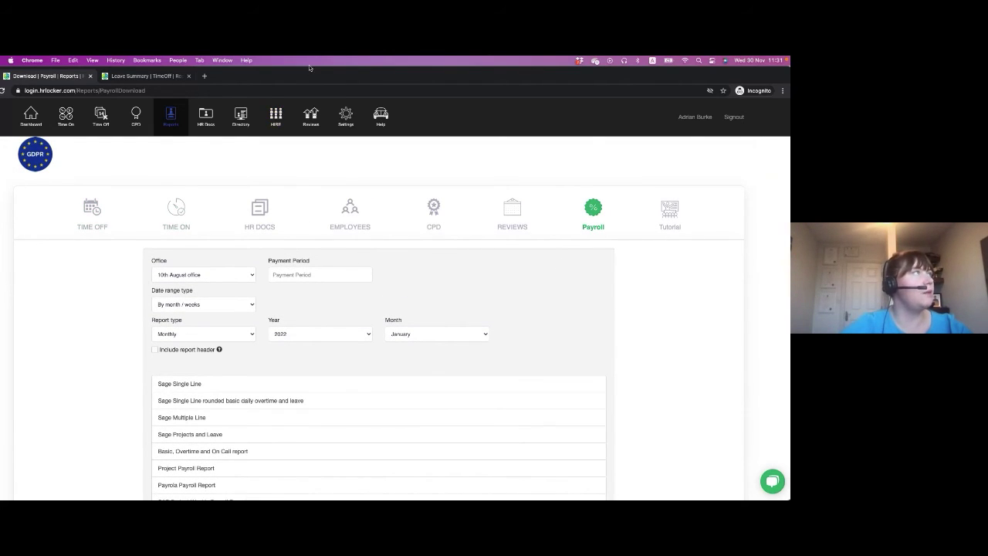
- Bring up the other Chrome window's HireLocker Reports tab to view Recruitment Process Timing
{"action": "left_click_drag", "start_coordinate": [312, 72], "coordinate": [324, 134]}
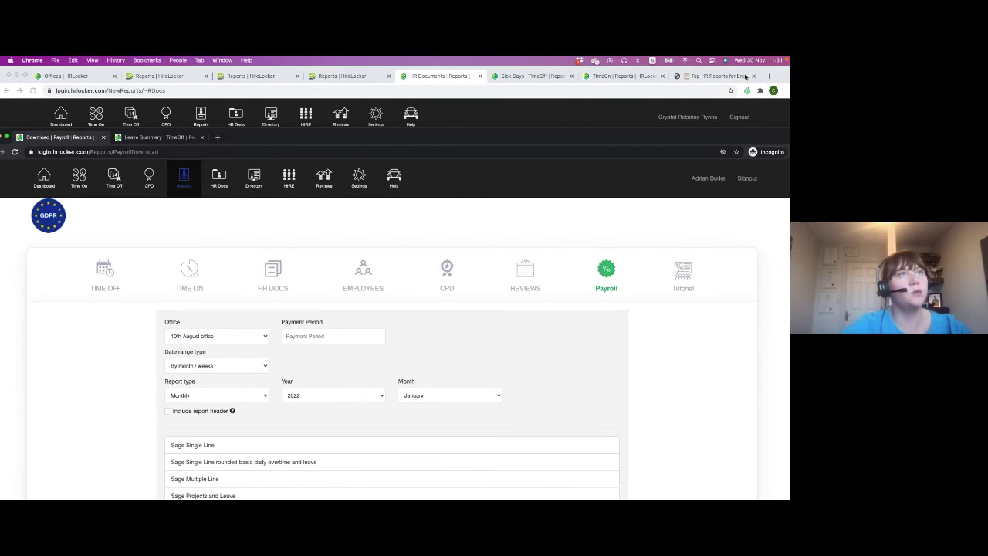
{"action": "left_click", "coordinate": [325, 123]}
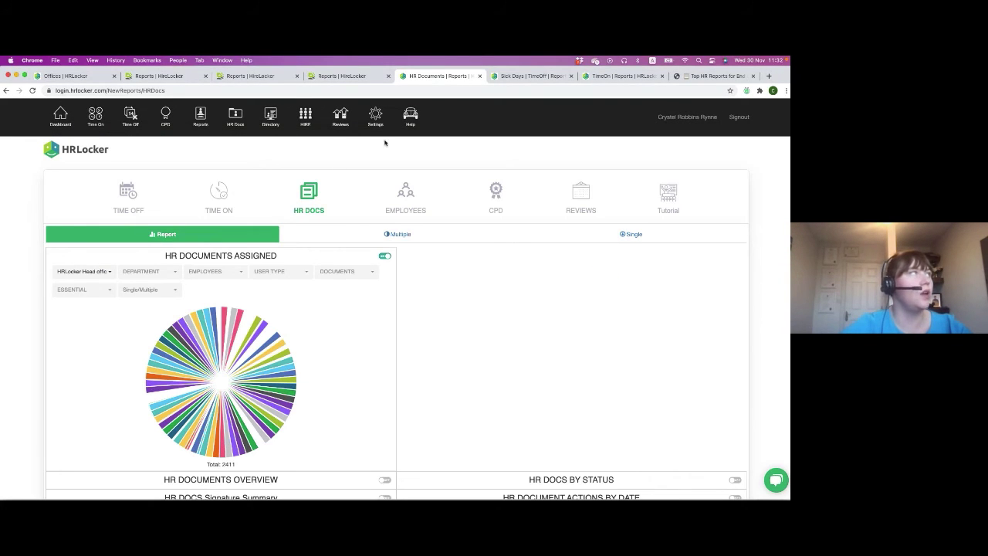
{"action": "left_click", "coordinate": [164, 76]}
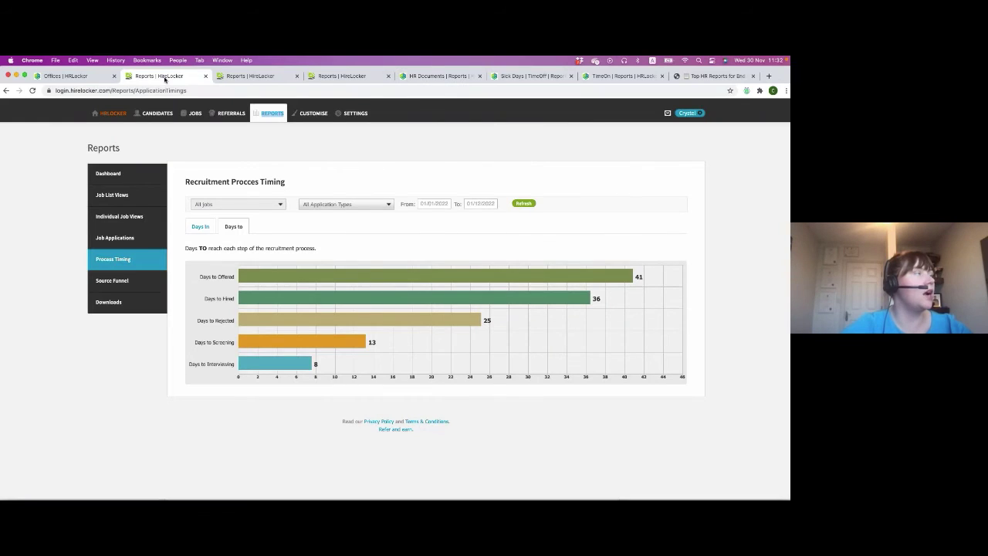
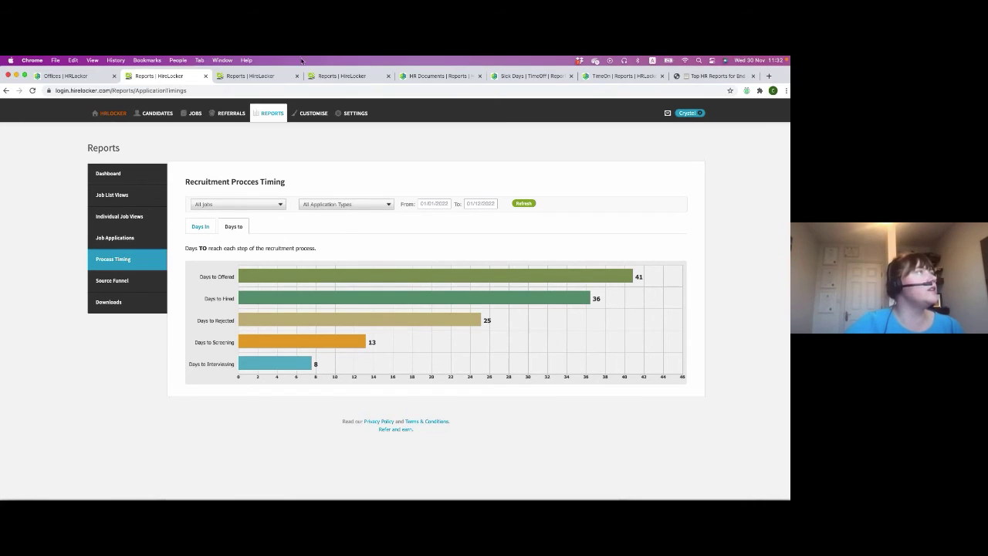
- Show the Individual Job Views timeline for Lead Development Representative, with Twitter leading at 157 views
{"action": "left_click", "coordinate": [261, 77]}
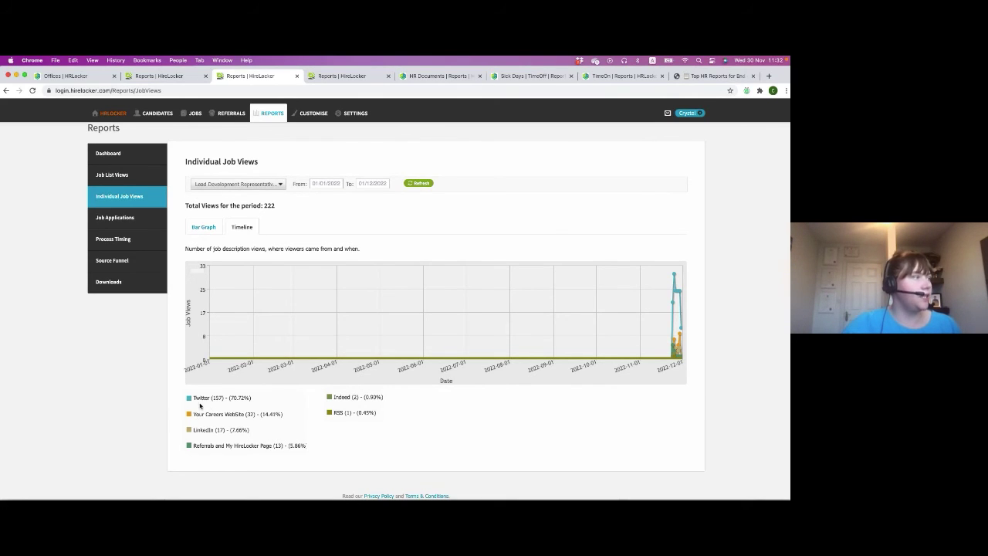
- Switch to the Recruitment Process Timing report showing days to reach each hiring stage
{"action": "left_click_drag", "start_coordinate": [196, 399], "coordinate": [257, 399]}
{"action": "left_click", "coordinate": [260, 402]}
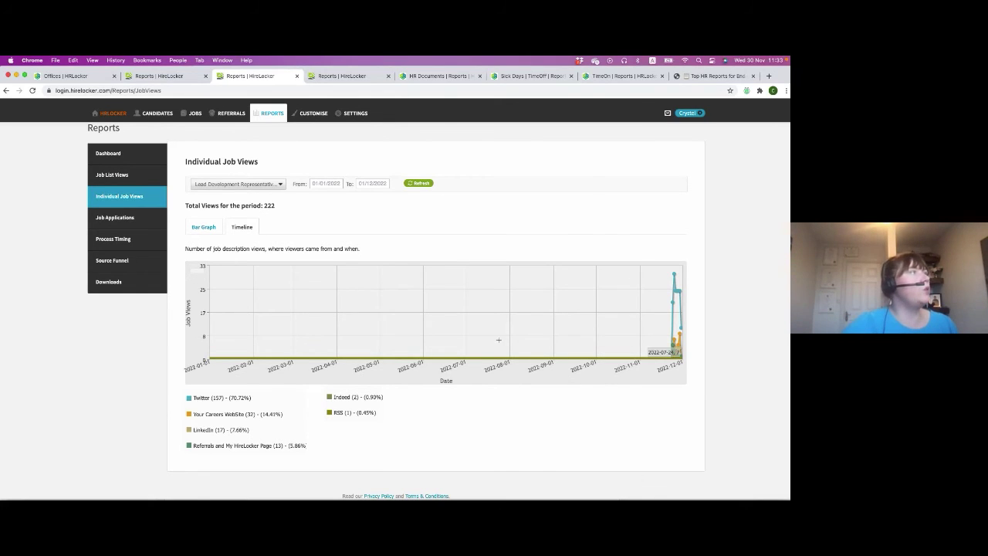
{"action": "left_click", "coordinate": [346, 77]}
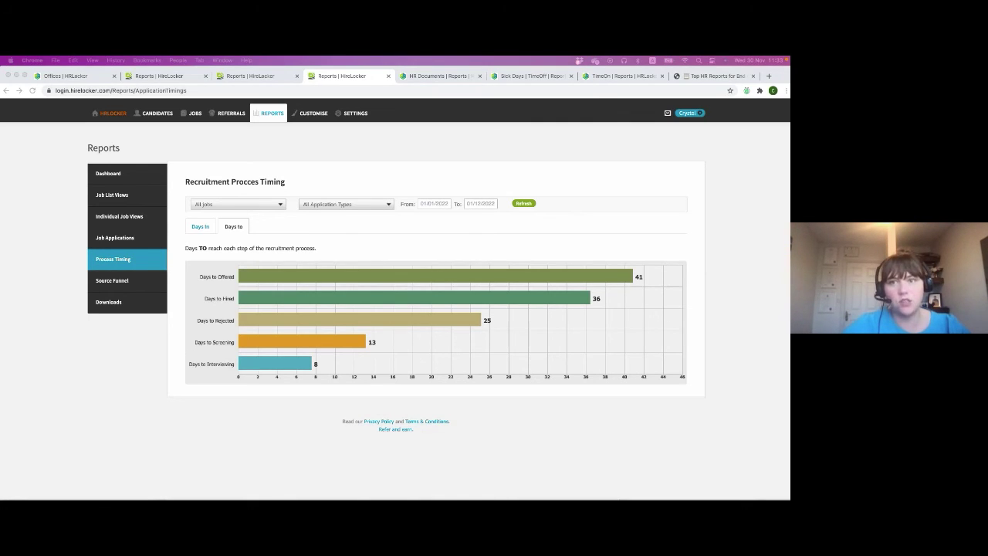
- Move and resize the New Starter Analysis window, inspect its chart bars, then restore its size
{"action": "left_click_drag", "start_coordinate": [648, 67], "coordinate": [463, 67]}
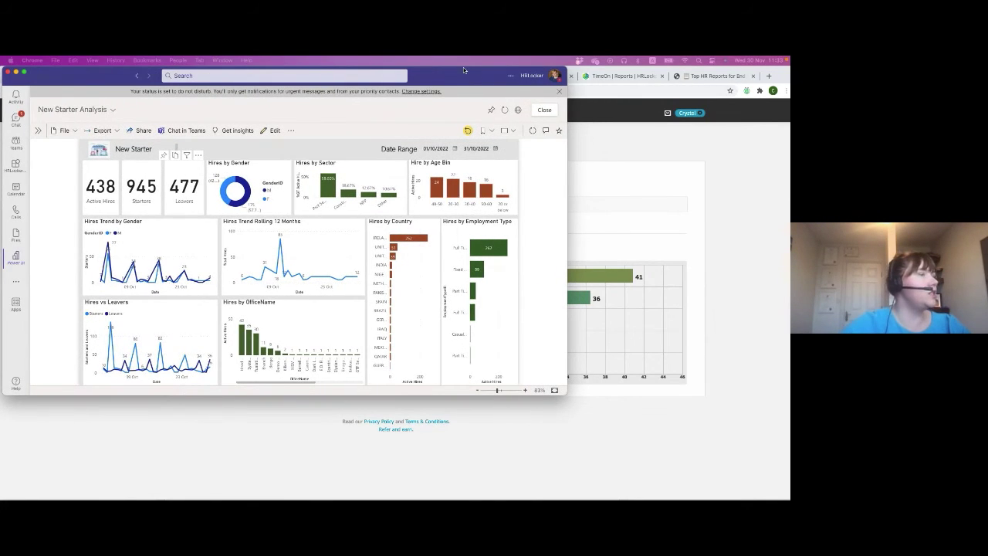
{"action": "left_click_drag", "start_coordinate": [578, 393], "coordinate": [787, 485]}
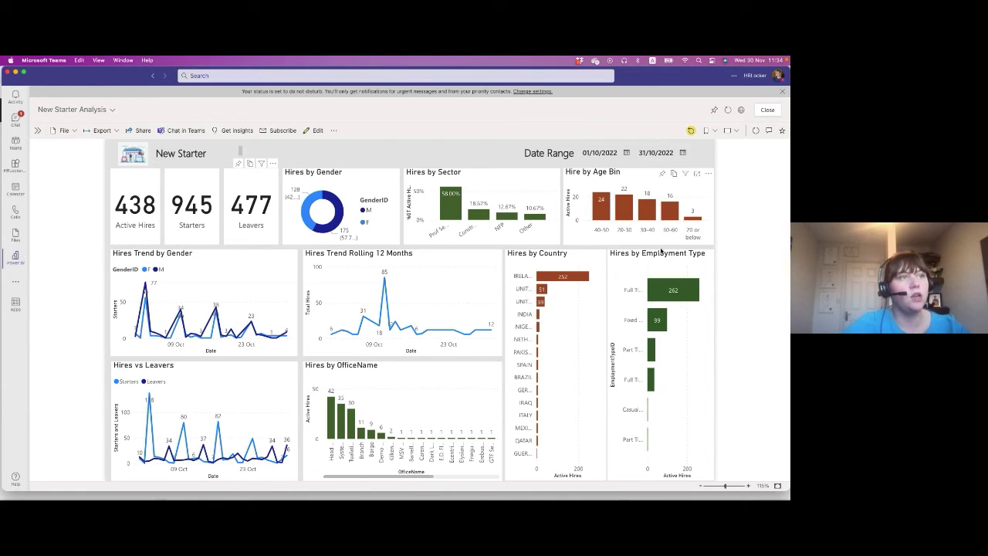
{"action": "mouse_move", "coordinate": [693, 291]}
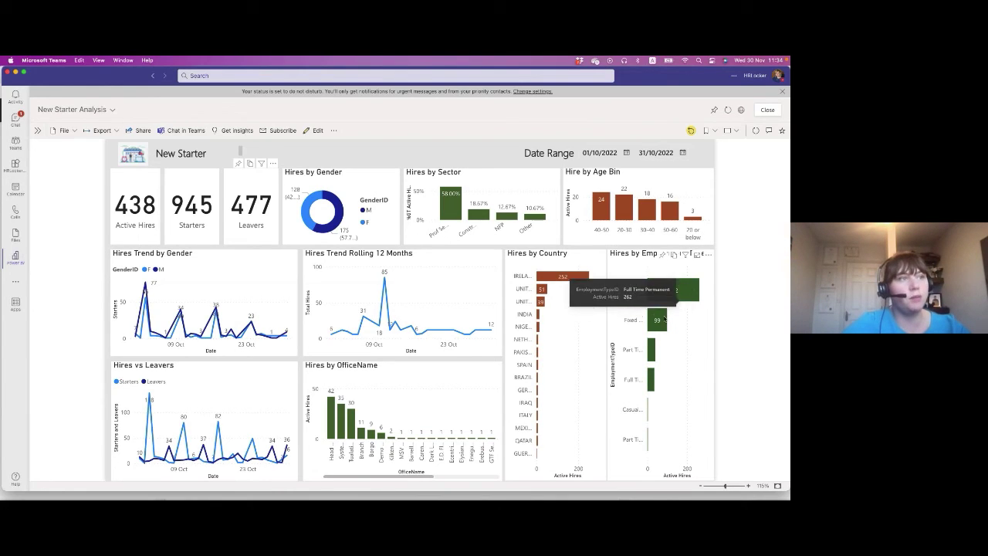
{"action": "mouse_move", "coordinate": [660, 332]}
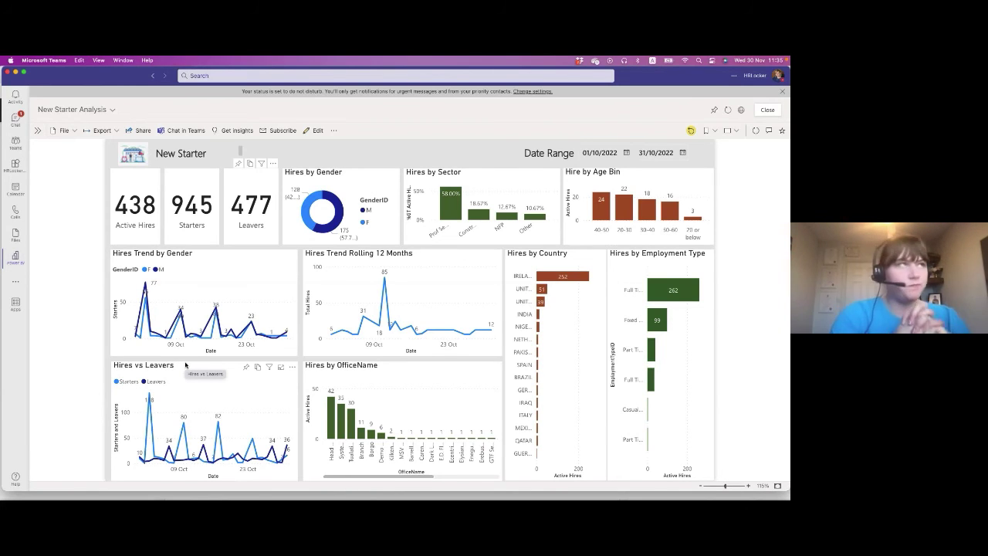
{"action": "double_click", "coordinate": [135, 74]}
- Bring the Payroll Download window forward full-screen and open the Employees report dashboard
{"action": "left_click", "coordinate": [46, 151]}
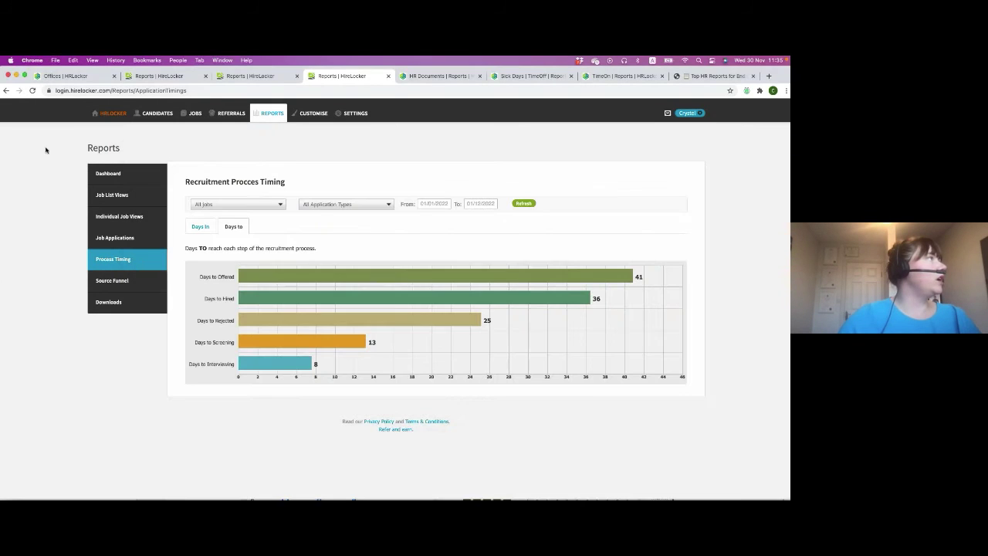
{"action": "left_click_drag", "start_coordinate": [772, 78], "coordinate": [788, 192]}
{"action": "left_click", "coordinate": [216, 129]}
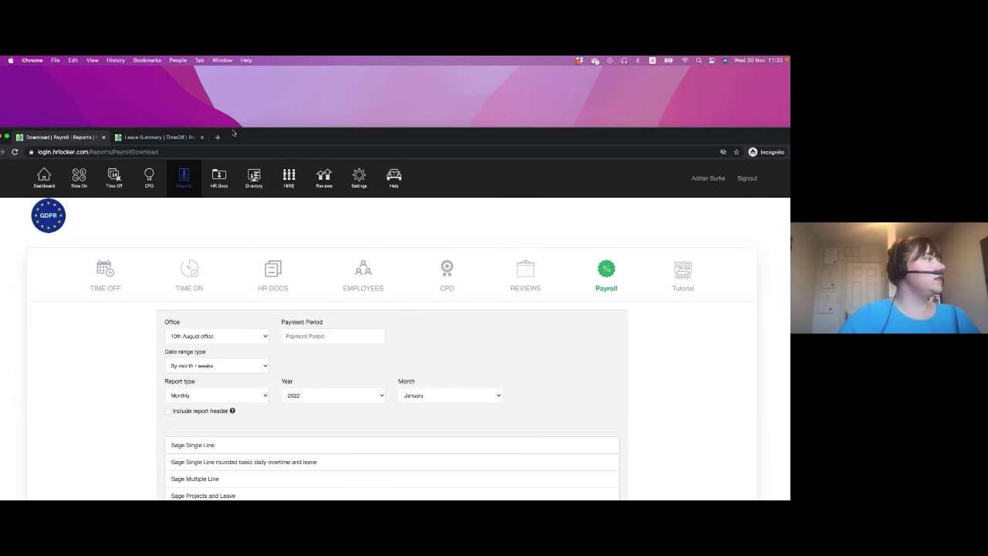
{"action": "double_click", "coordinate": [233, 133]}
{"action": "left_click", "coordinate": [348, 212]}
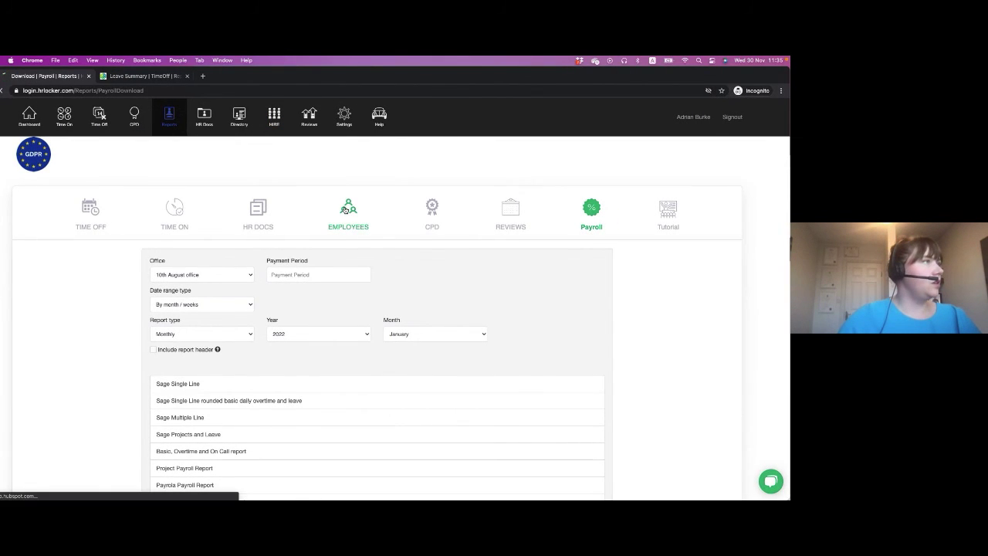
{"action": "scroll", "coordinate": [317, 354], "scroll_direction": "down", "scroll_amount": 10}
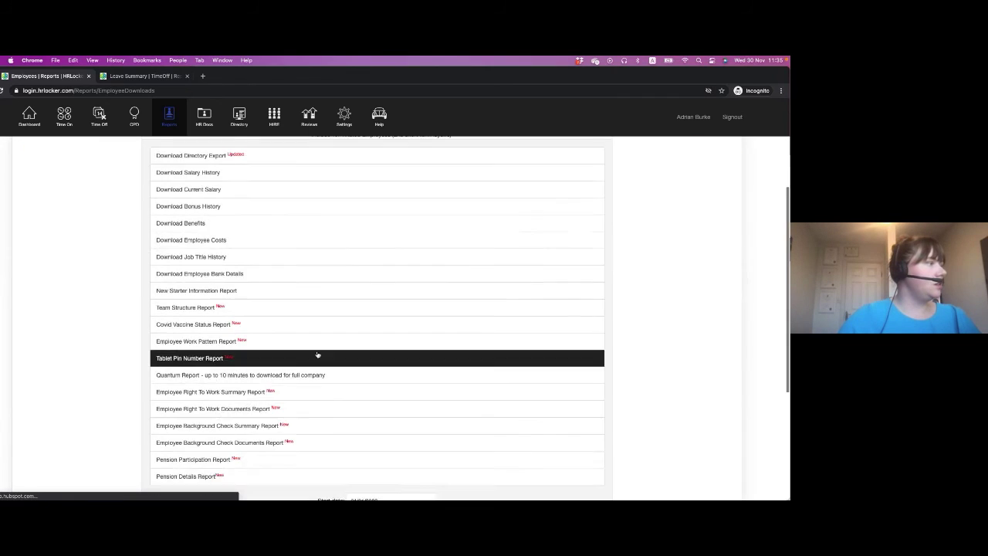
{"action": "scroll", "coordinate": [317, 354], "scroll_direction": "up", "scroll_amount": 10}
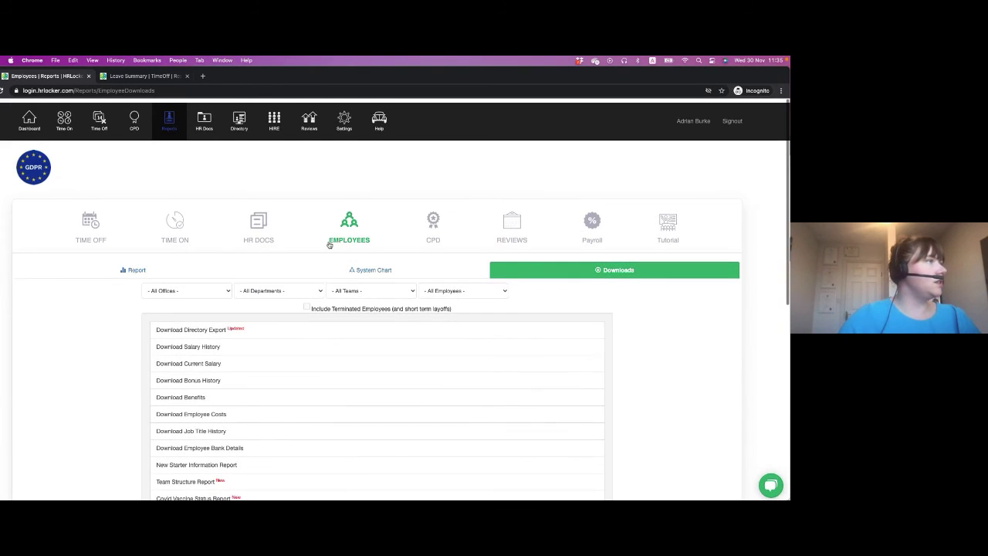
{"action": "left_click", "coordinate": [152, 264]}
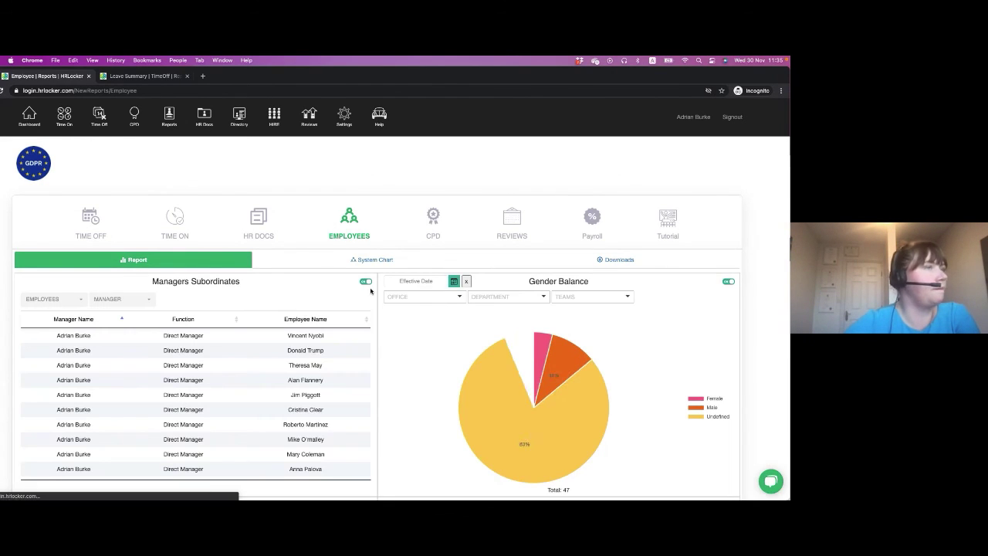
- Scroll the Employees report down to the Gender Pay Gap and vaccination charts
{"action": "scroll", "coordinate": [606, 341], "scroll_direction": "down", "scroll_amount": 2}
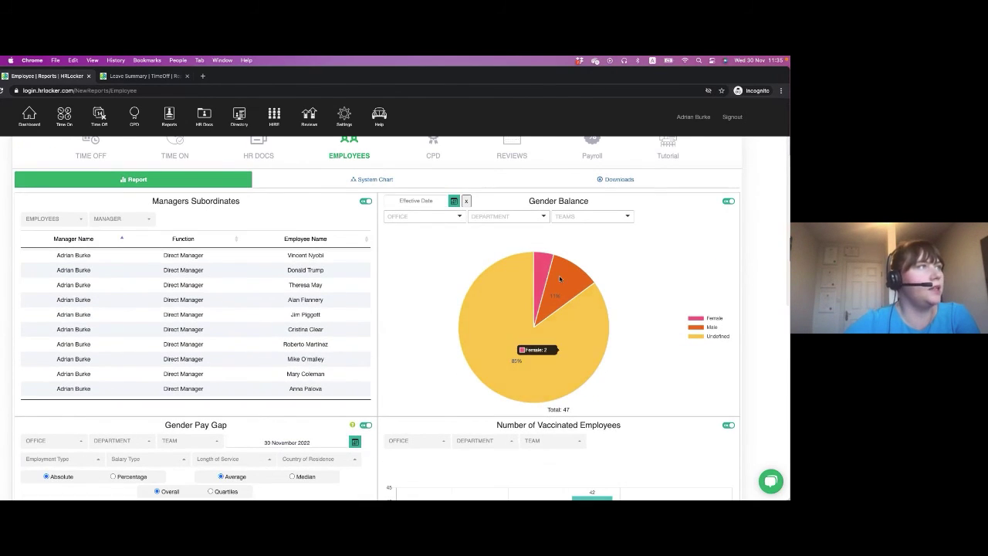
{"action": "scroll", "coordinate": [405, 349], "scroll_direction": "down", "scroll_amount": 4}
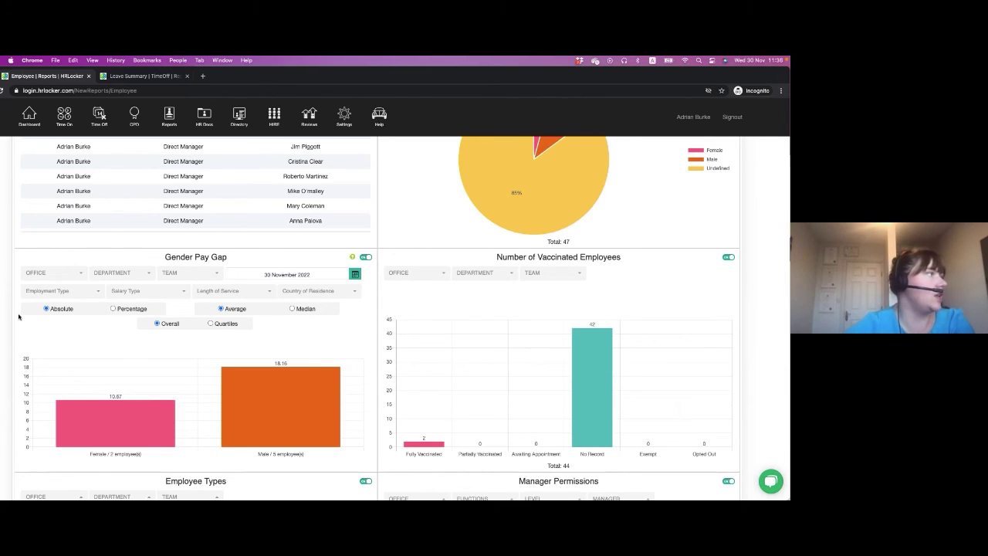
- Switch the Gender Pay Gap chart to hourly pay quartiles comparing women and men
{"action": "left_click", "coordinate": [115, 308]}
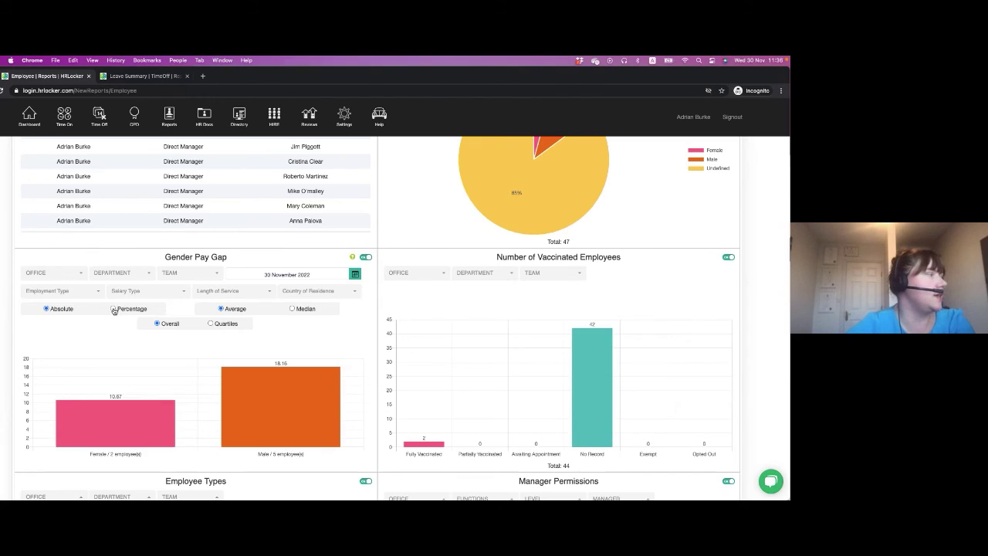
{"action": "left_click", "coordinate": [46, 310]}
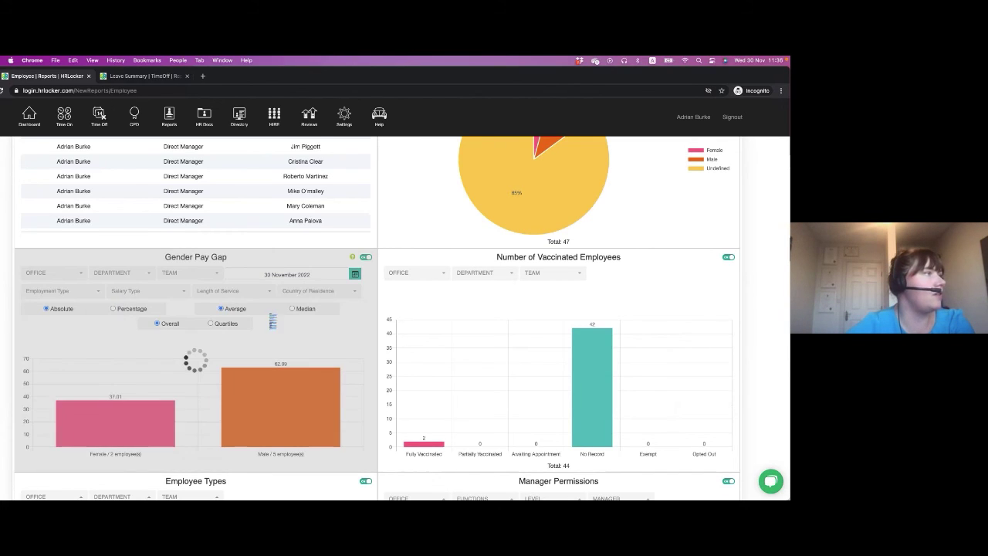
{"action": "left_click", "coordinate": [210, 324]}
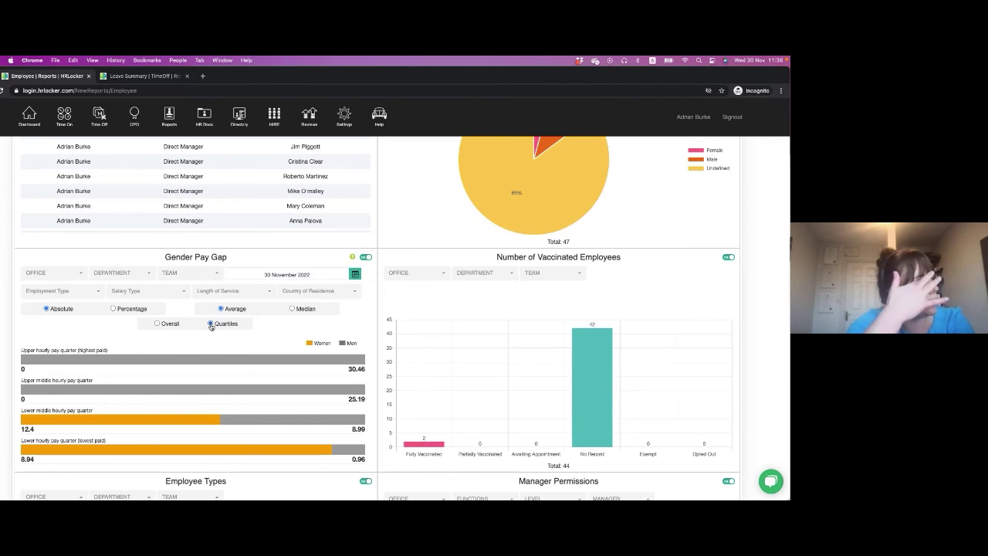
{"action": "scroll", "coordinate": [216, 409], "scroll_direction": "down", "scroll_amount": 1}
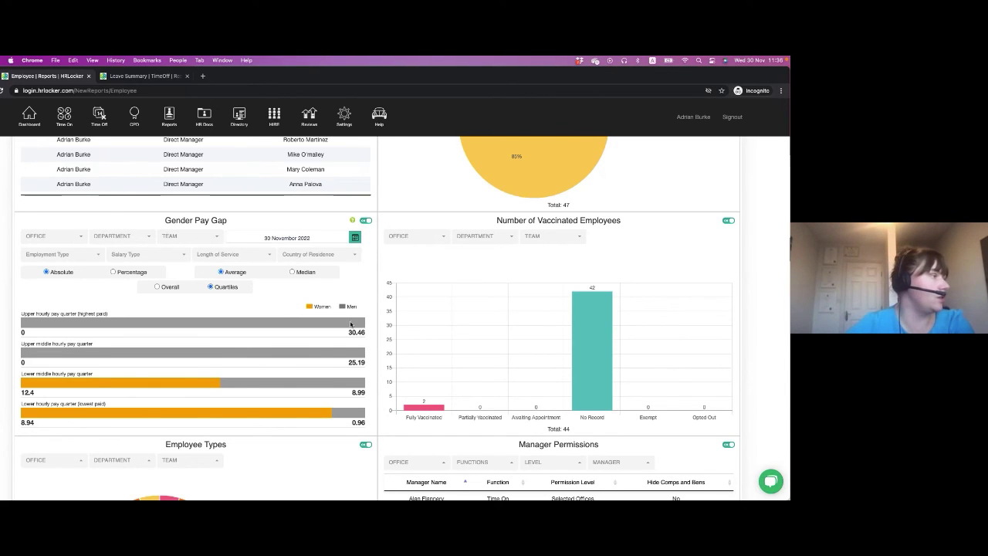
{"action": "scroll", "coordinate": [351, 324], "scroll_direction": "down", "scroll_amount": 1}
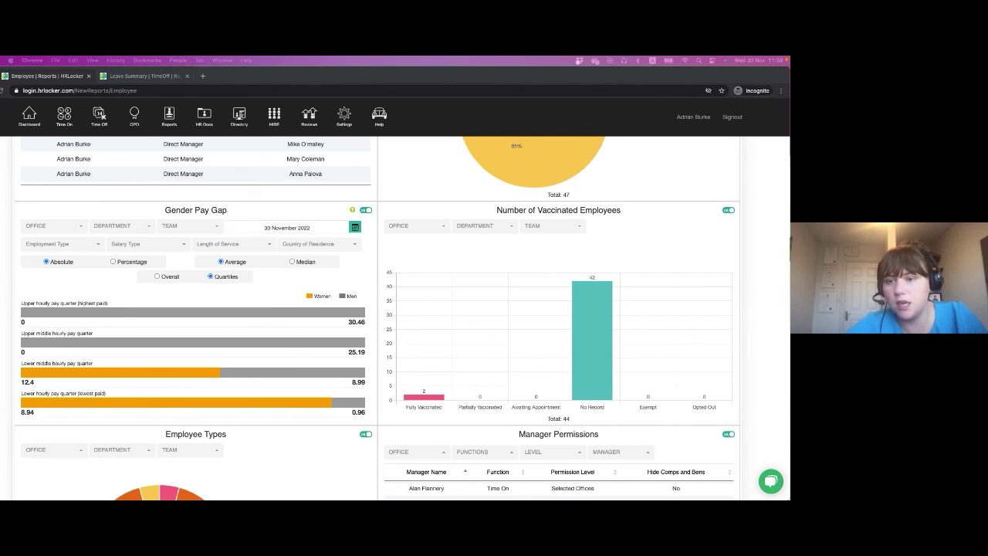
- Open Reports and show the Time On downloads for timesheet, hours, overtime and TOIL
{"action": "scroll", "coordinate": [408, 320], "scroll_direction": "up", "scroll_amount": 8}
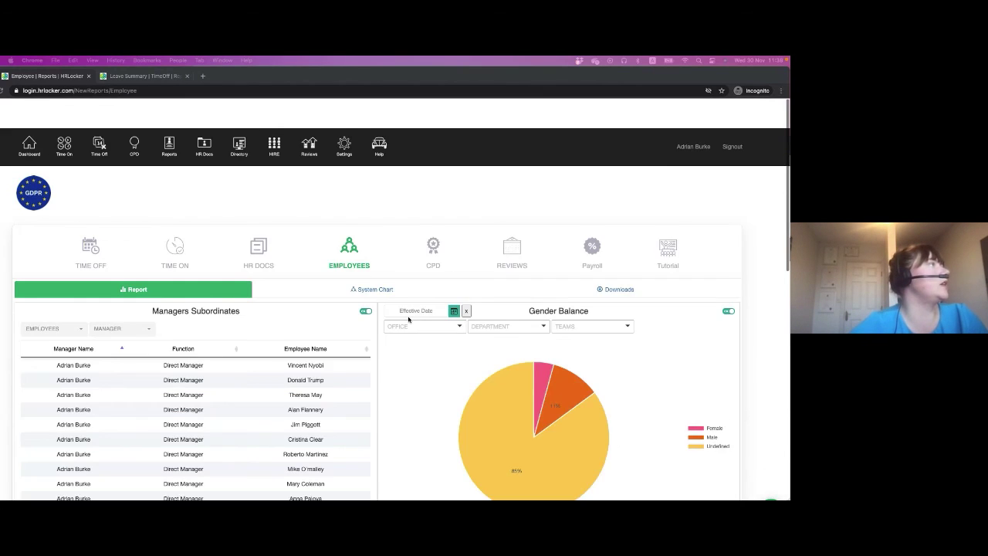
{"action": "left_click", "coordinate": [170, 119]}
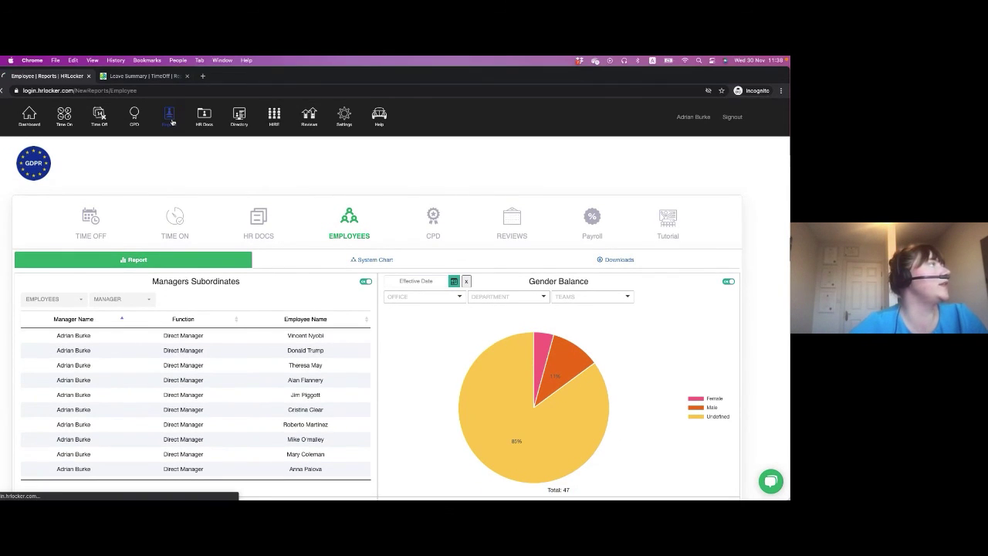
{"action": "left_click", "coordinate": [176, 219]}
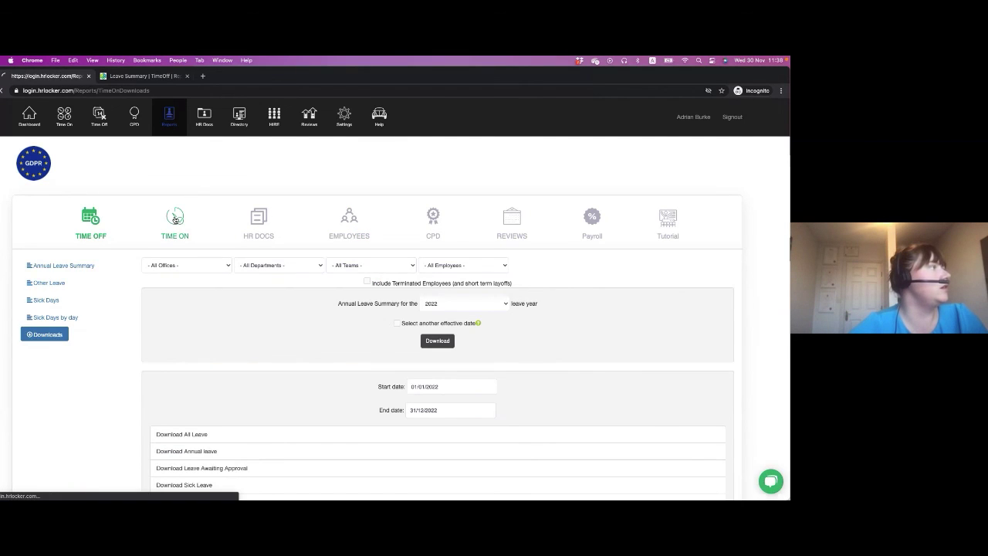
{"action": "scroll", "coordinate": [375, 360], "scroll_direction": "down", "scroll_amount": 1}
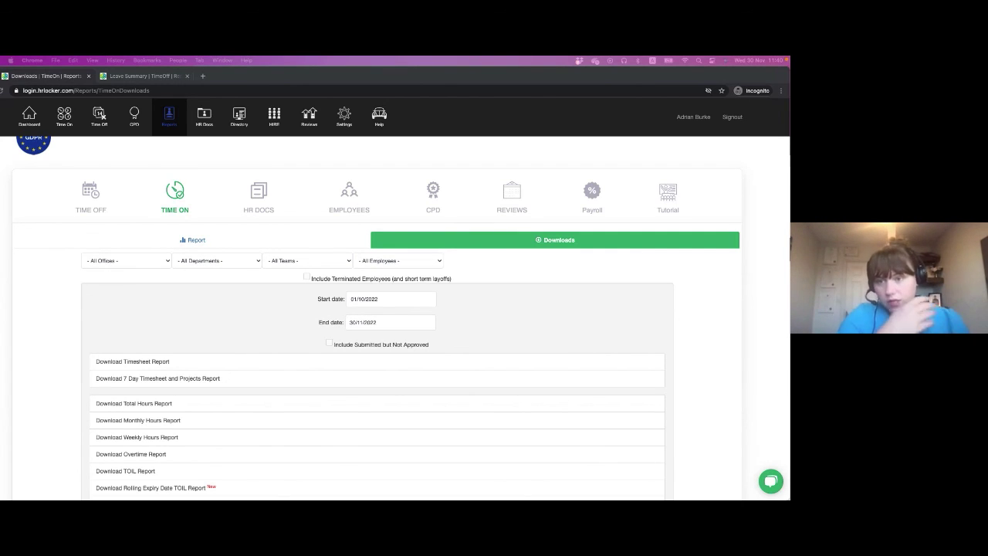
- Open the CEO founder's record from the Directory and edit their annual leave entitlement
{"action": "left_click", "coordinate": [244, 114]}
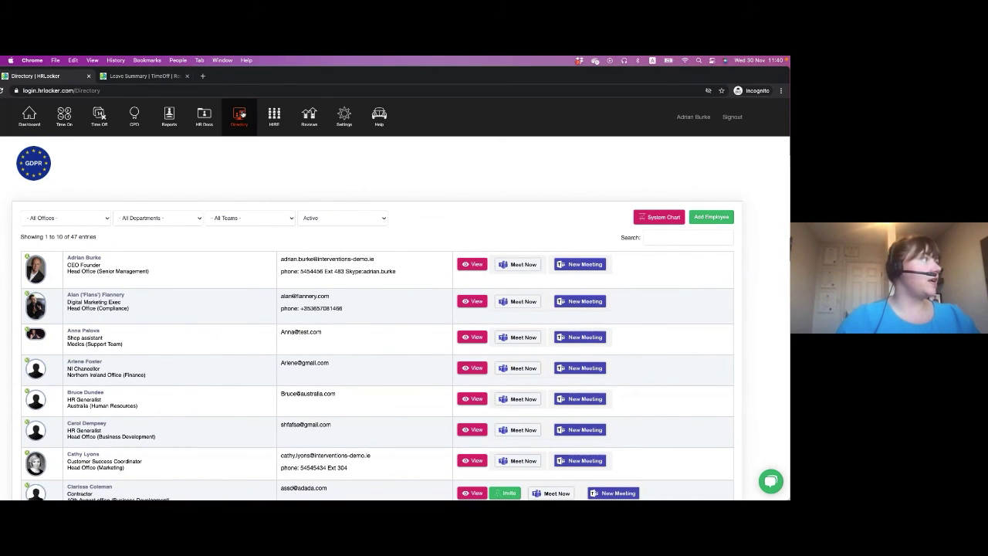
{"action": "left_click", "coordinate": [465, 265]}
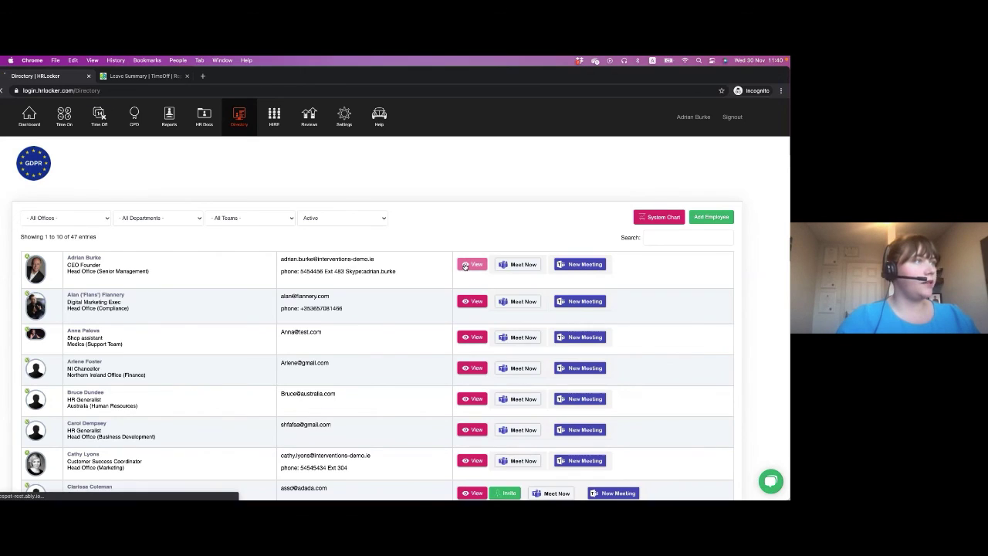
{"action": "scroll", "coordinate": [463, 309], "scroll_direction": "down", "scroll_amount": 1}
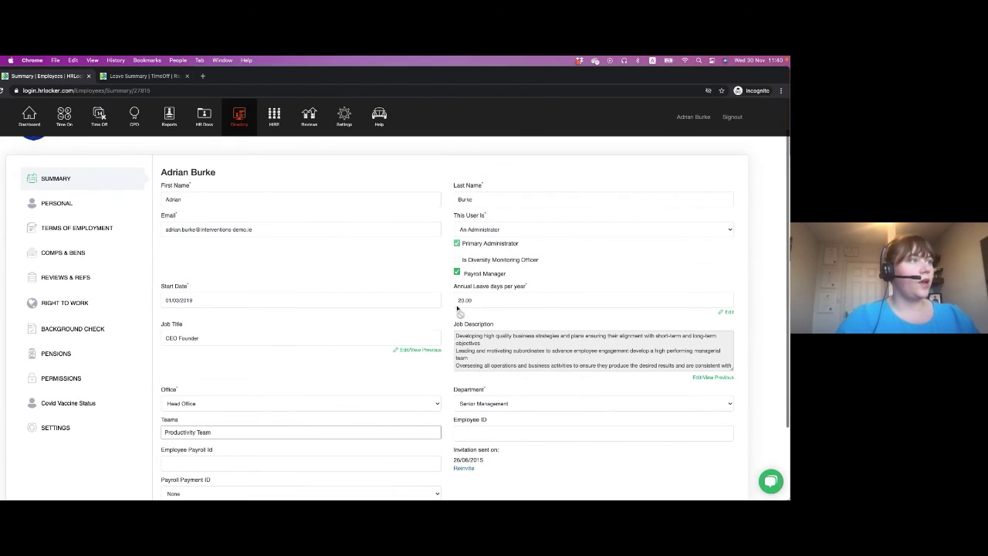
{"action": "left_click", "coordinate": [726, 312]}
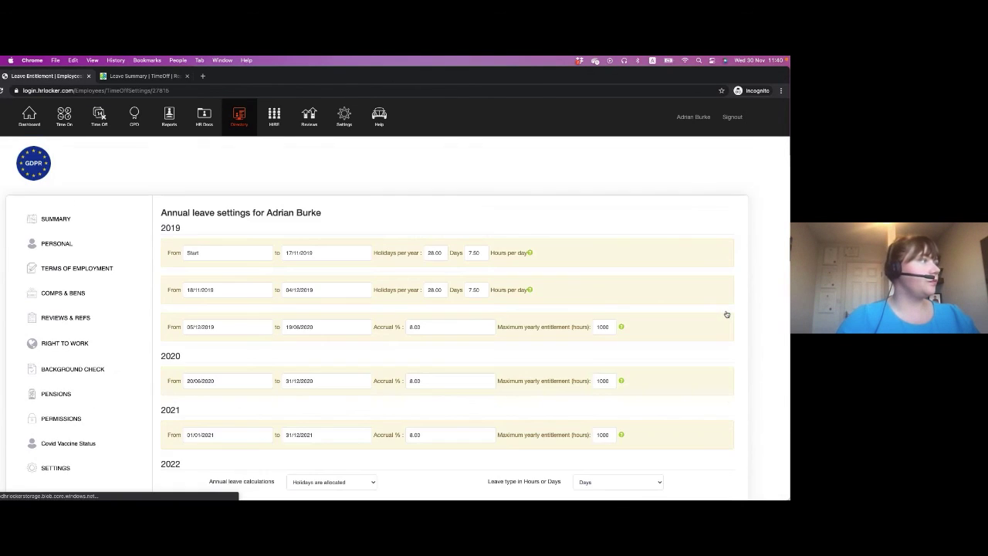
- Add a new holiday entitlement row and change the 20-day 2022 row's end date to 29/12/2022
{"action": "scroll", "coordinate": [452, 386], "scroll_direction": "down", "scroll_amount": 5}
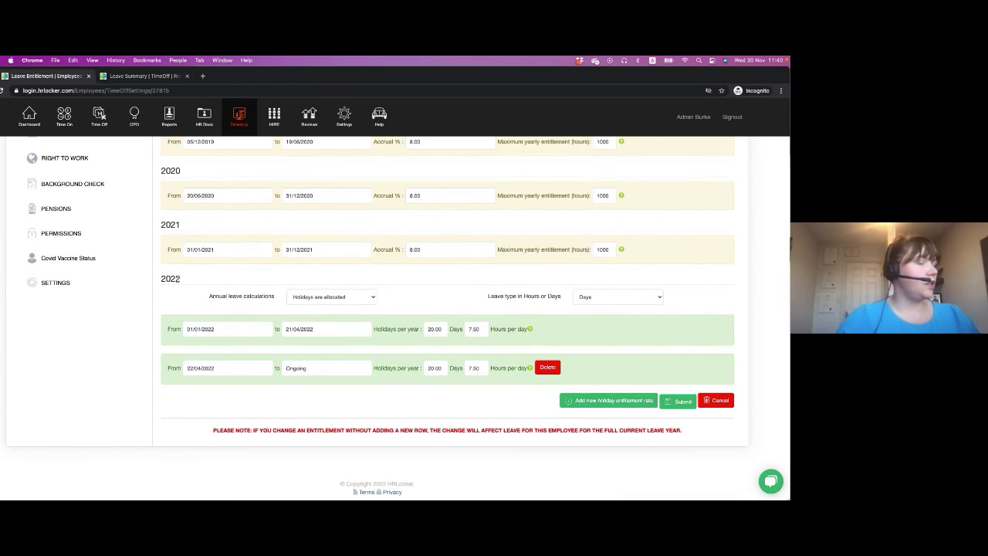
{"action": "left_click", "coordinate": [594, 401]}
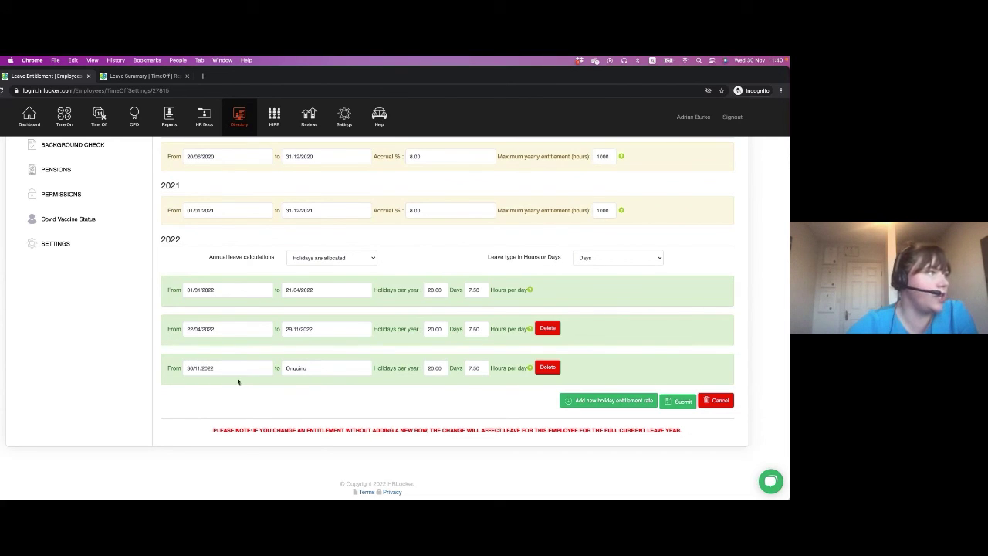
{"action": "left_click", "coordinate": [314, 329]}
{"action": "left_click", "coordinate": [377, 348]}
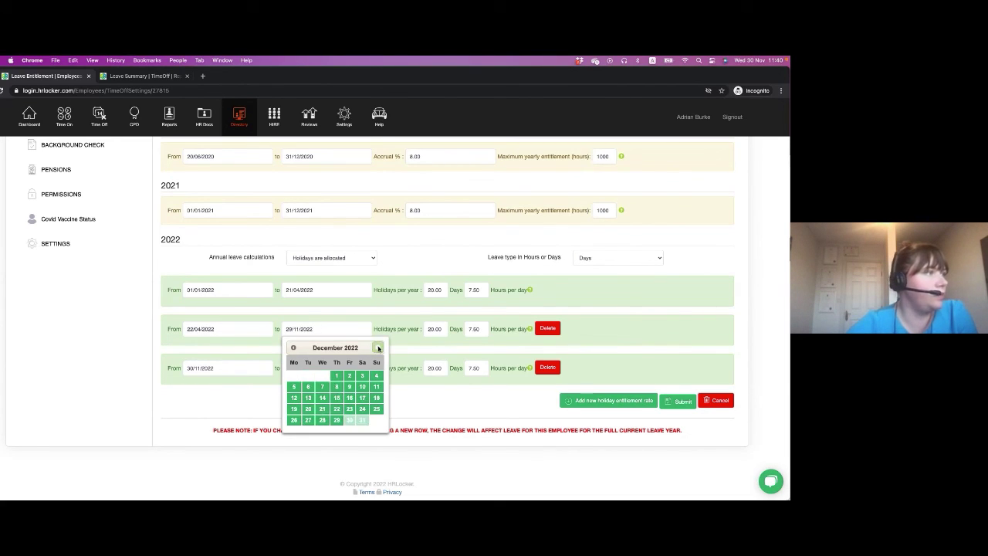
{"action": "left_click", "coordinate": [336, 420]}
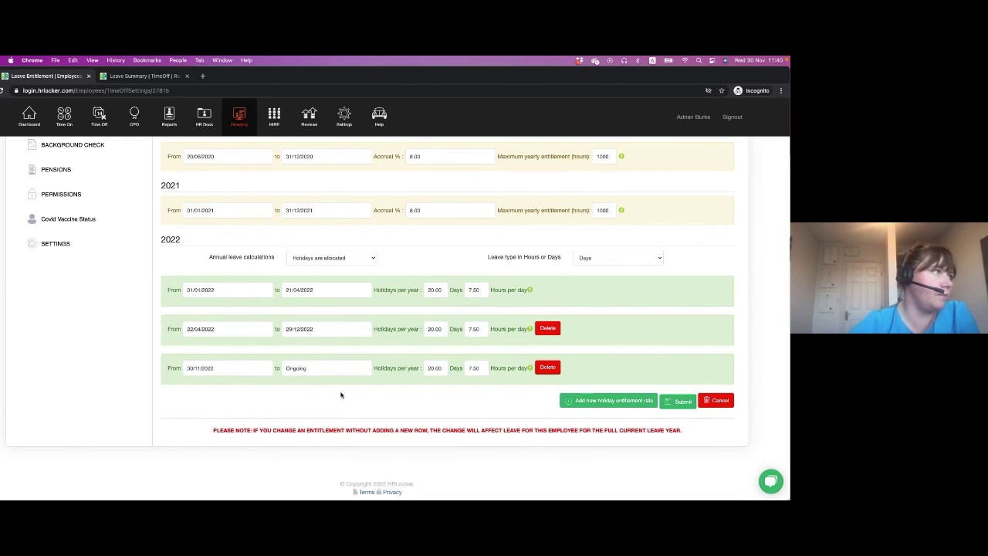
{"action": "scroll", "coordinate": [340, 395], "scroll_direction": "up", "scroll_amount": 5}
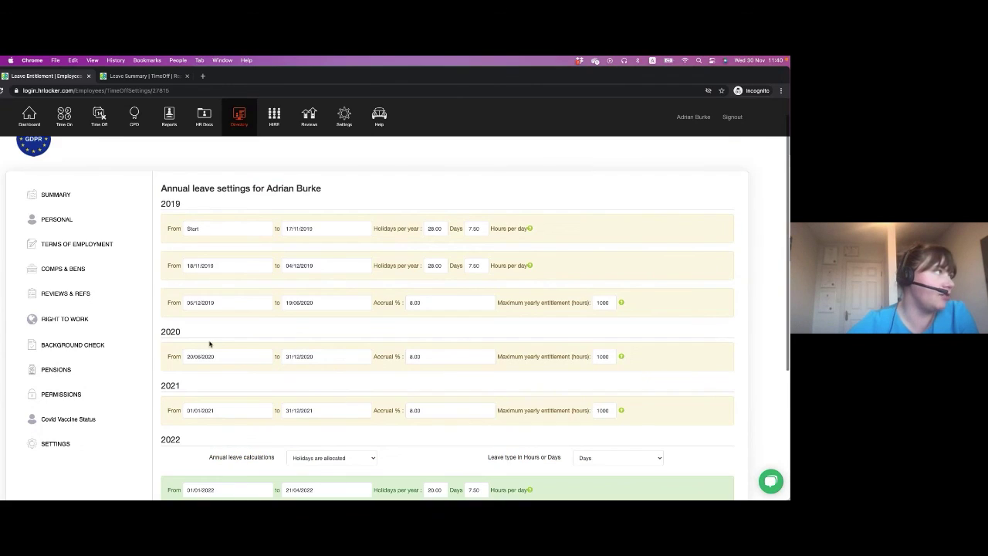
- Start a new salary entry under Comps & Bens with Effective From 01/01/2023
{"action": "left_click", "coordinate": [59, 270]}
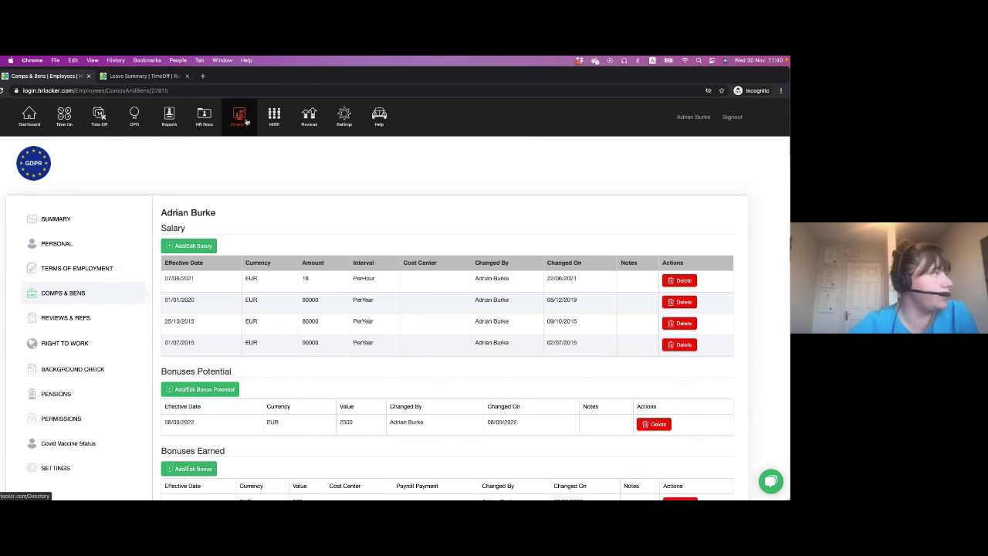
{"action": "left_click", "coordinate": [204, 247]}
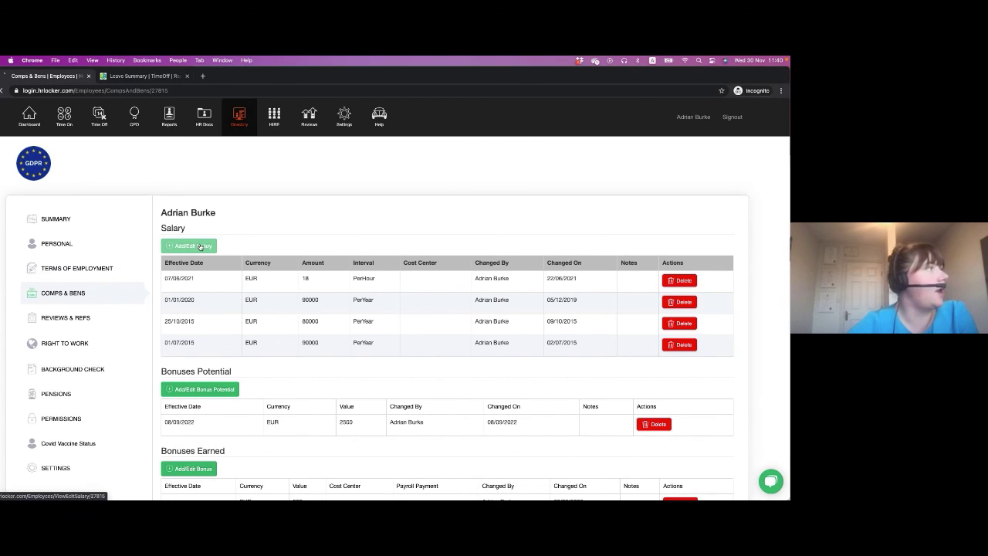
{"action": "scroll", "coordinate": [260, 349], "scroll_direction": "down", "scroll_amount": 2}
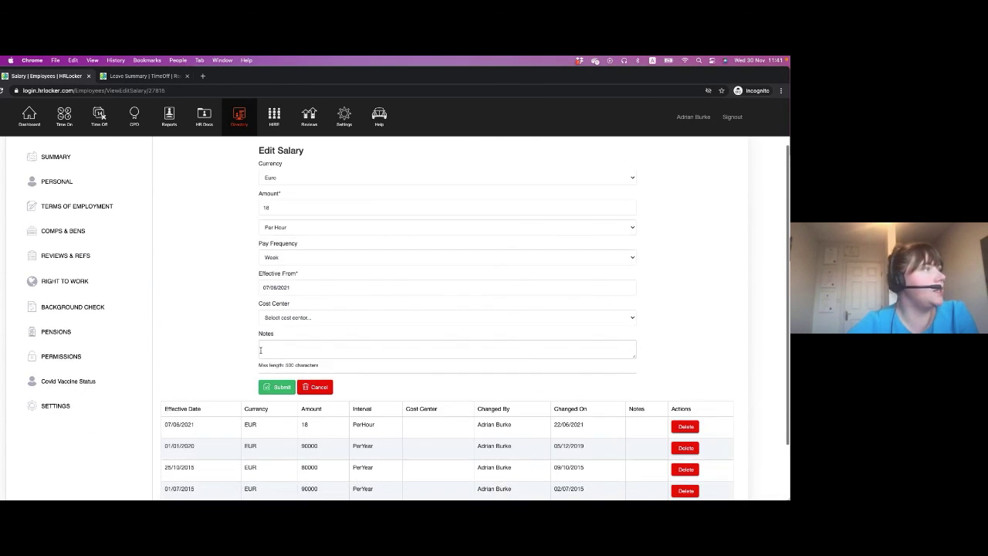
{"action": "left_click", "coordinate": [324, 286]}
{"action": "triple_click", "coordinate": [355, 304]}
{"action": "triple_click", "coordinate": [355, 304]}
{"action": "double_click", "coordinate": [354, 304]}
{"action": "double_click", "coordinate": [355, 304]}
{"action": "left_click", "coordinate": [355, 304]}
{"action": "triple_click", "coordinate": [355, 304]}
{"action": "left_click", "coordinate": [355, 304]}
{"action": "double_click", "coordinate": [355, 304]}
{"action": "left_click", "coordinate": [355, 304]}
{"action": "left_click", "coordinate": [355, 304]}
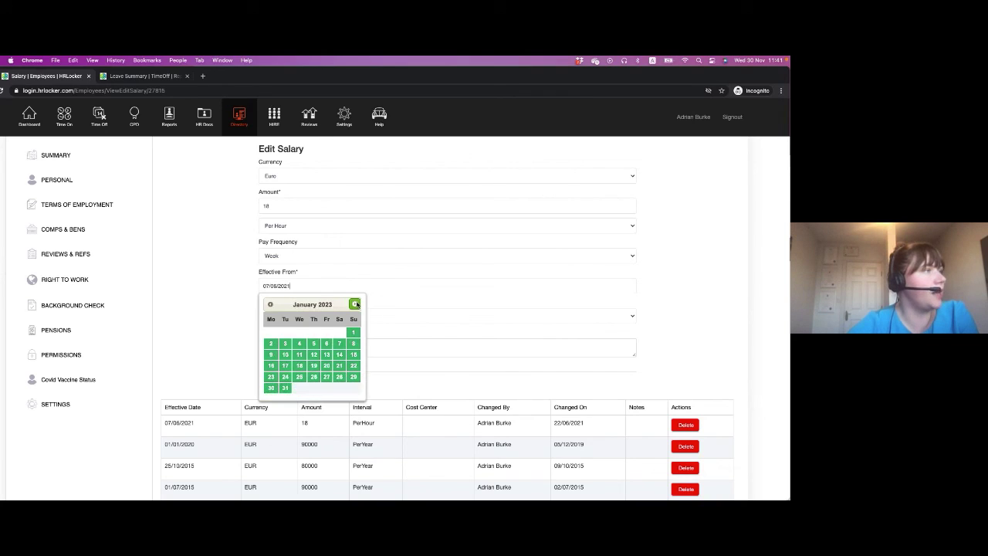
{"action": "left_click", "coordinate": [352, 332]}
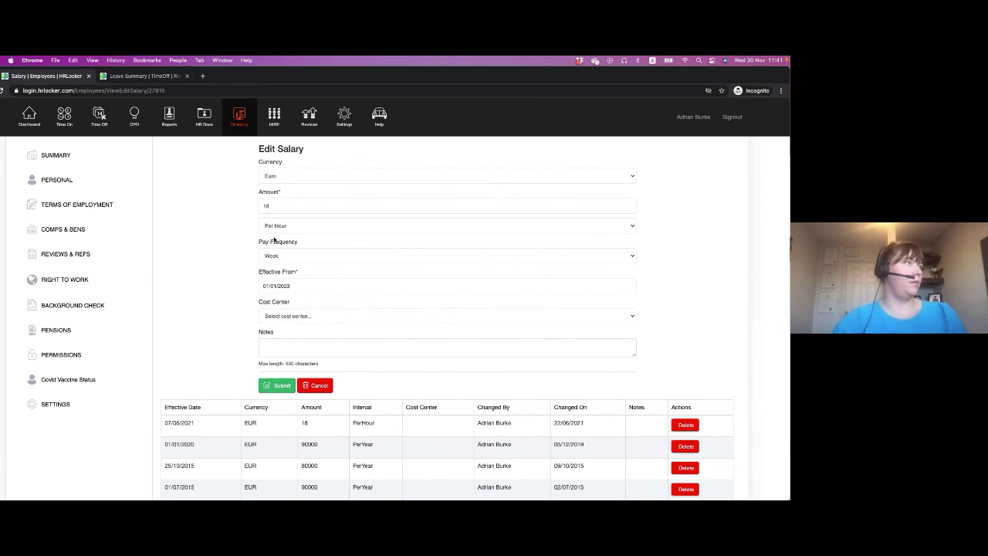
- Replace the amount 18 with 3000 and submit the salary entry
{"action": "left_click_drag", "start_coordinate": [280, 206], "coordinate": [227, 203]}
{"action": "type", "text": "3000"}
{"action": "left_click", "coordinate": [274, 385]}
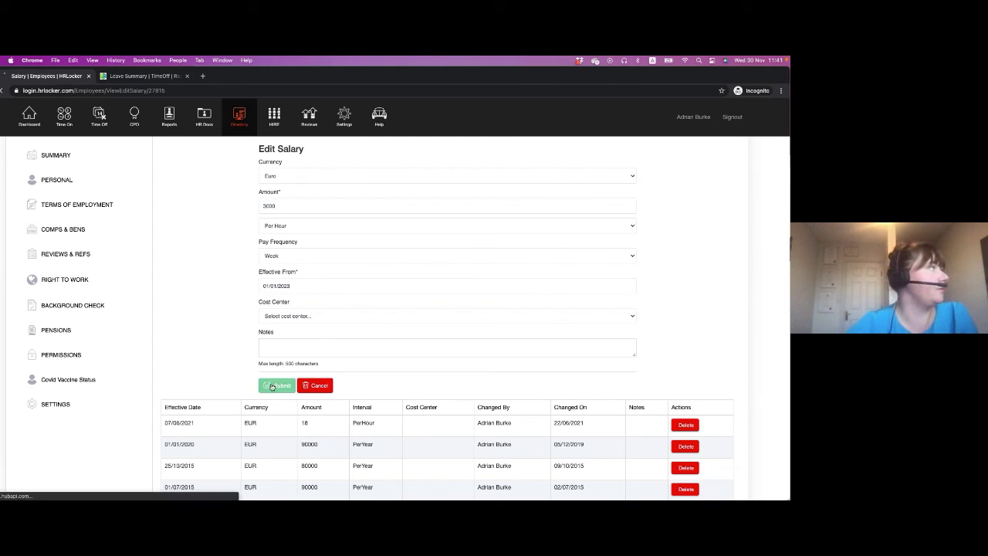
{"action": "scroll", "coordinate": [271, 386], "scroll_direction": "down", "scroll_amount": 1}
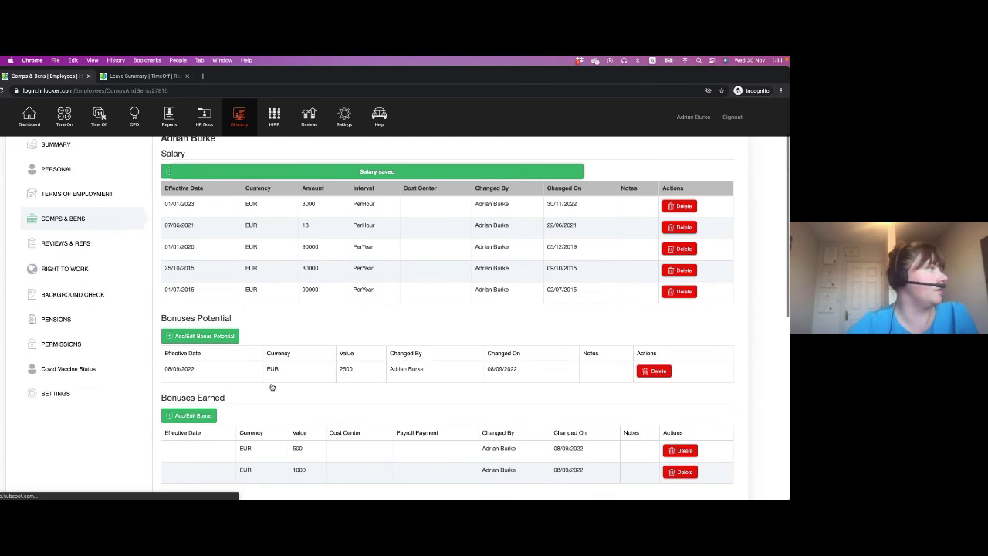